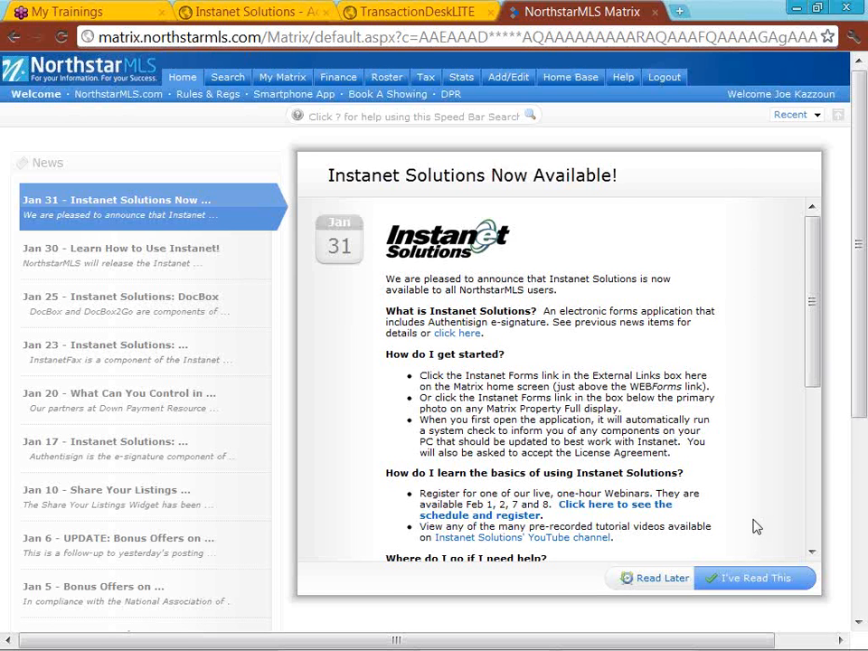
# - Mark the news announcements from Jan 31 back to Jan 10 as read and postpone the older items for reading later
pyautogui.click(757, 580)
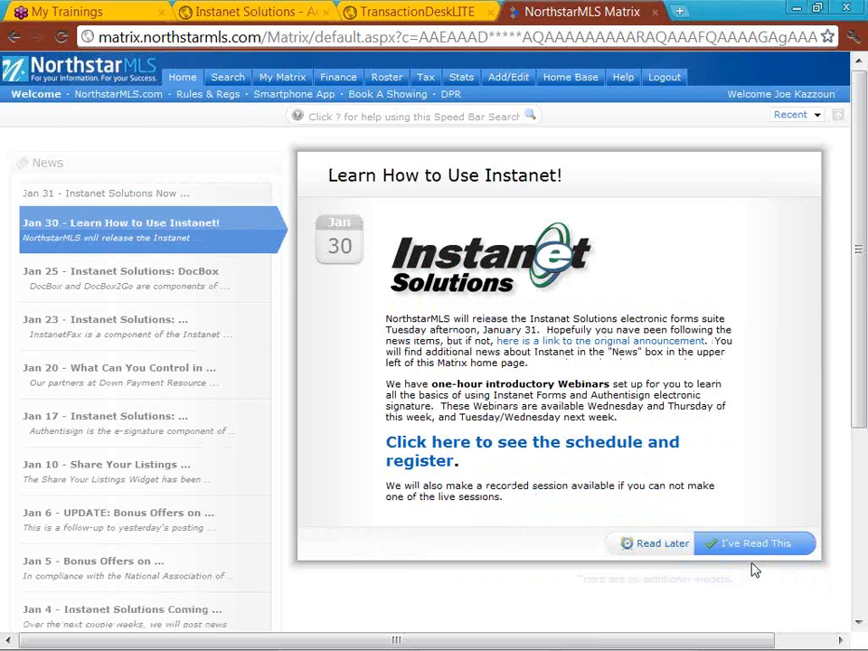
pyautogui.click(751, 546)
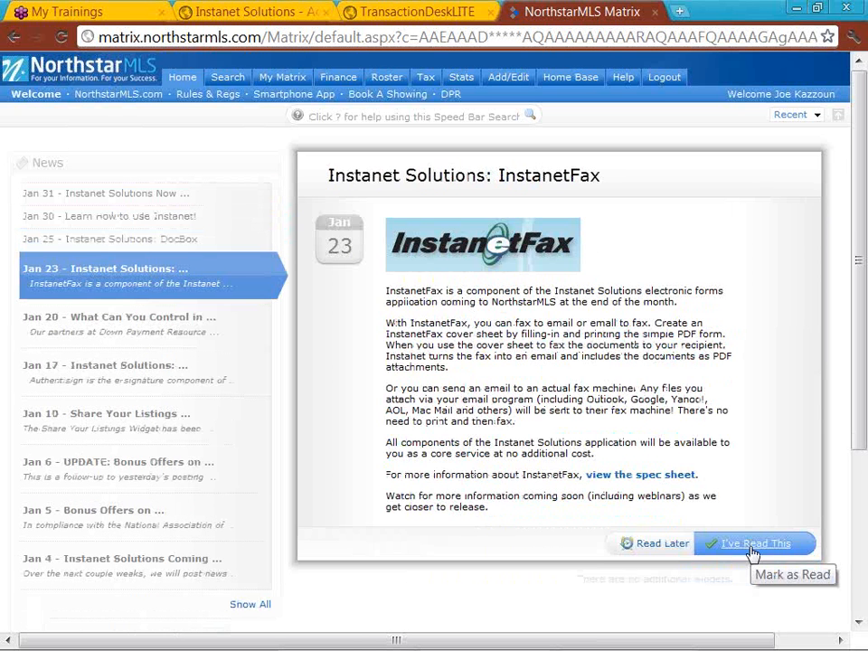
pyautogui.click(752, 545)
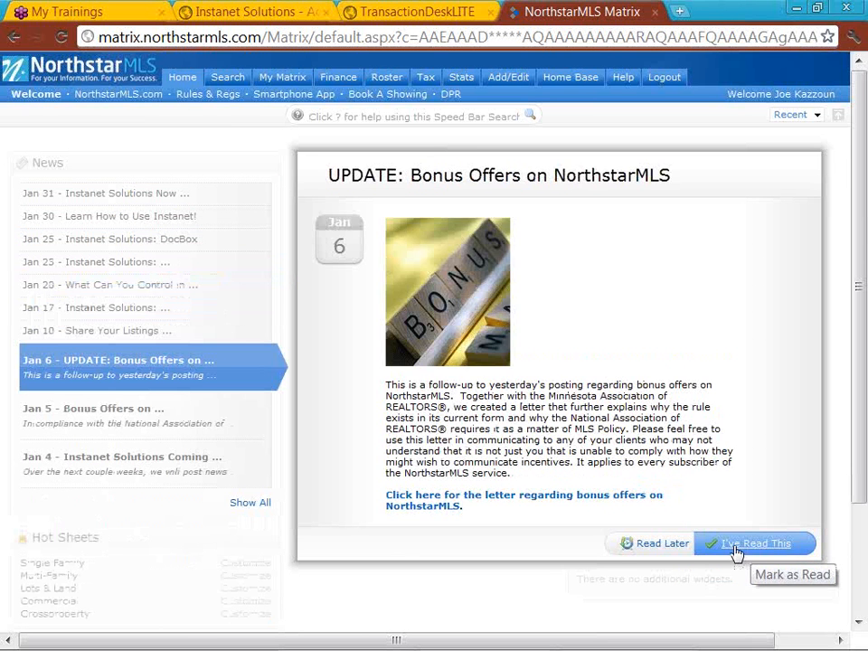
pyautogui.click(671, 552)
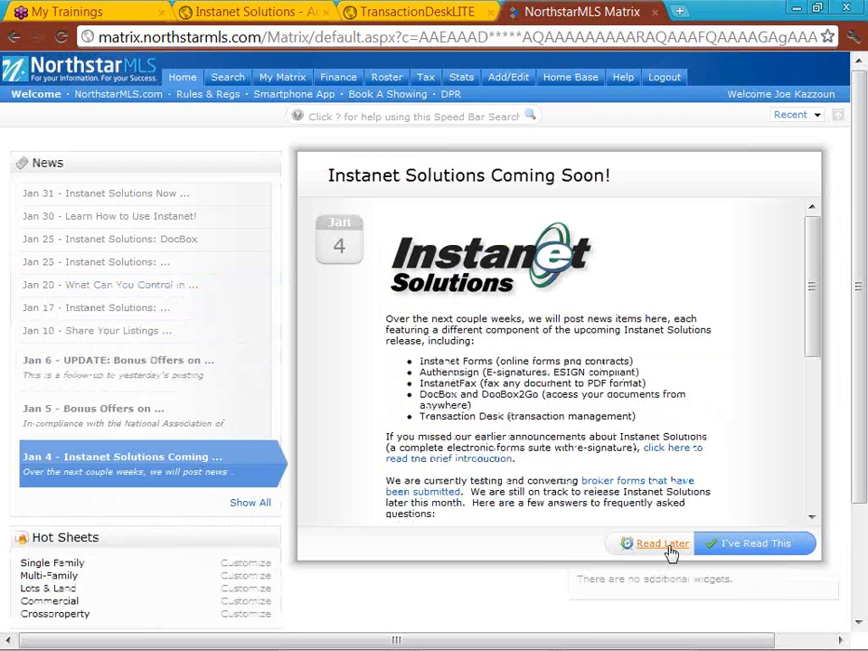
pyautogui.click(669, 553)
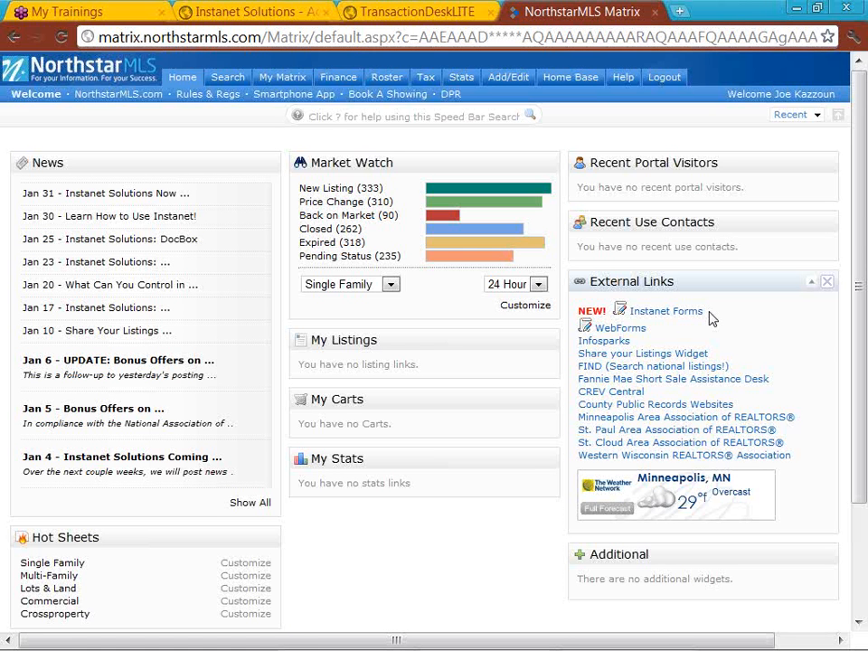
# - Open the Single Family hot sheet and view listing 1005's full display down to its Instanet Forms link
pyautogui.click(546, 307)
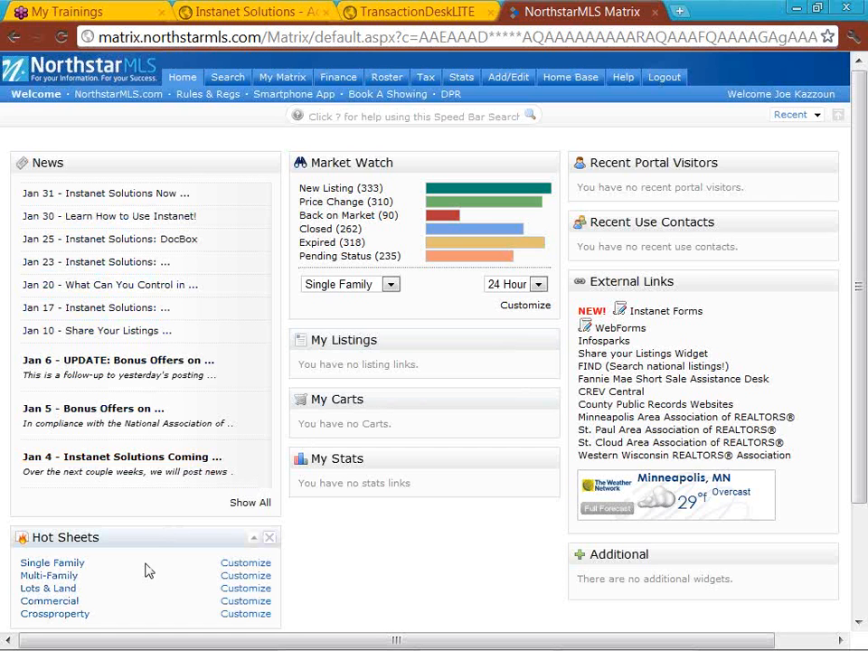
pyautogui.click(79, 566)
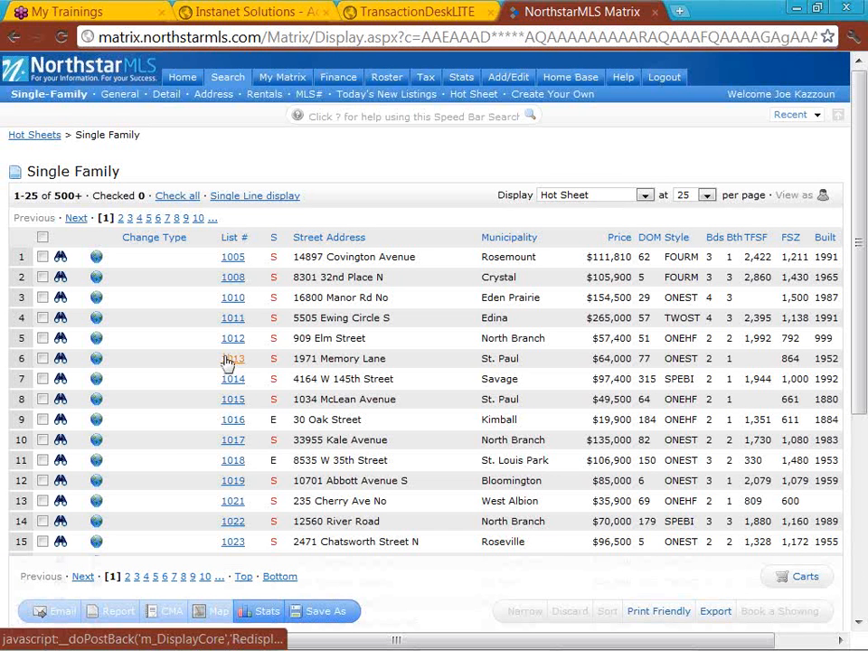
pyautogui.click(240, 264)
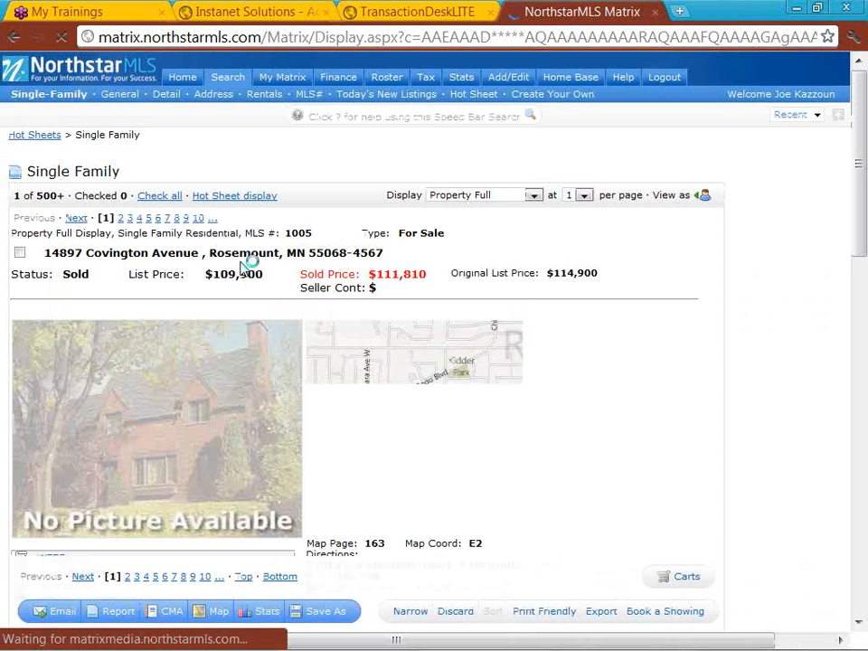
pyautogui.scroll(-3, 240, 268)
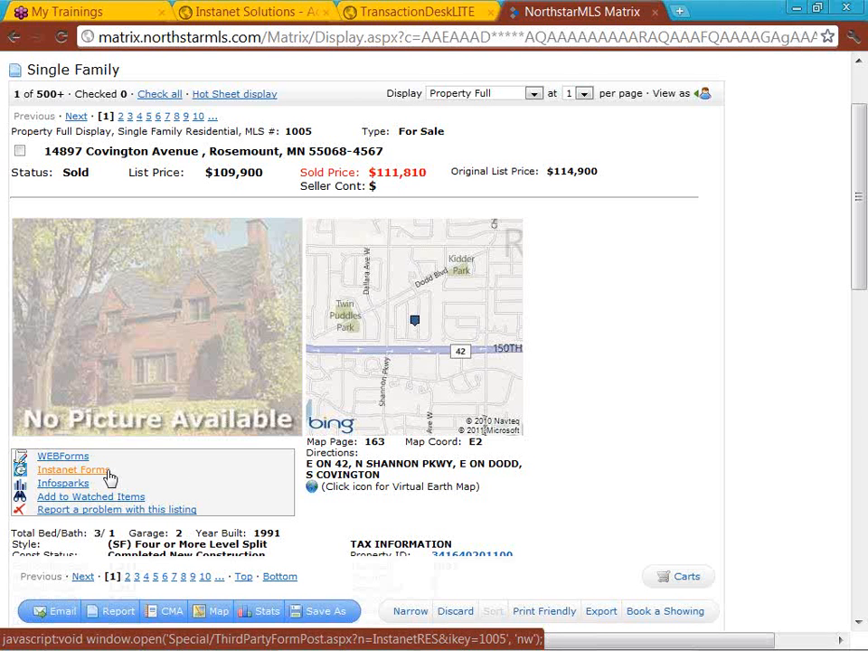
pyautogui.scroll(2, 107, 476)
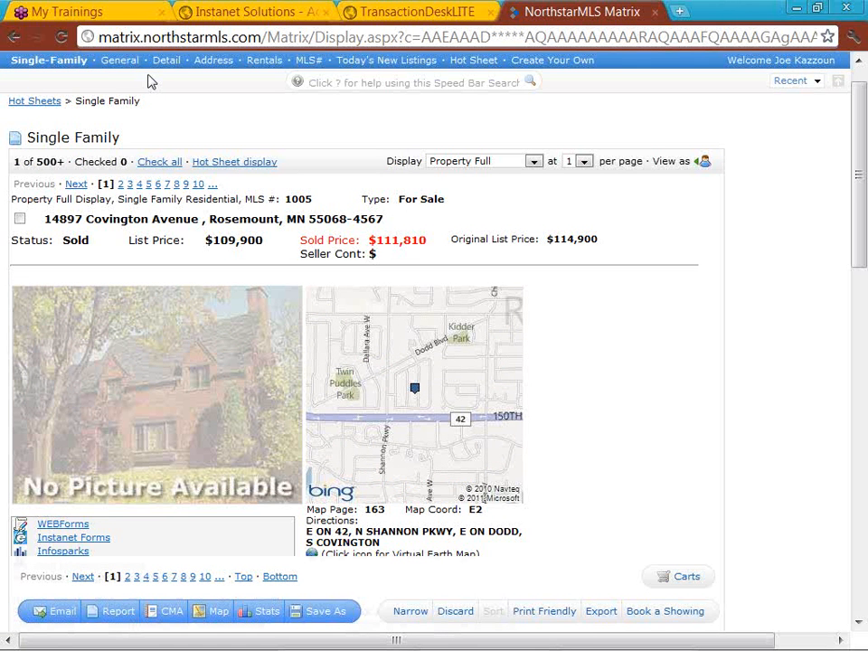
# - Leave the listing display and go back to the Matrix home page
pyautogui.hotkey('alt', 'Left')
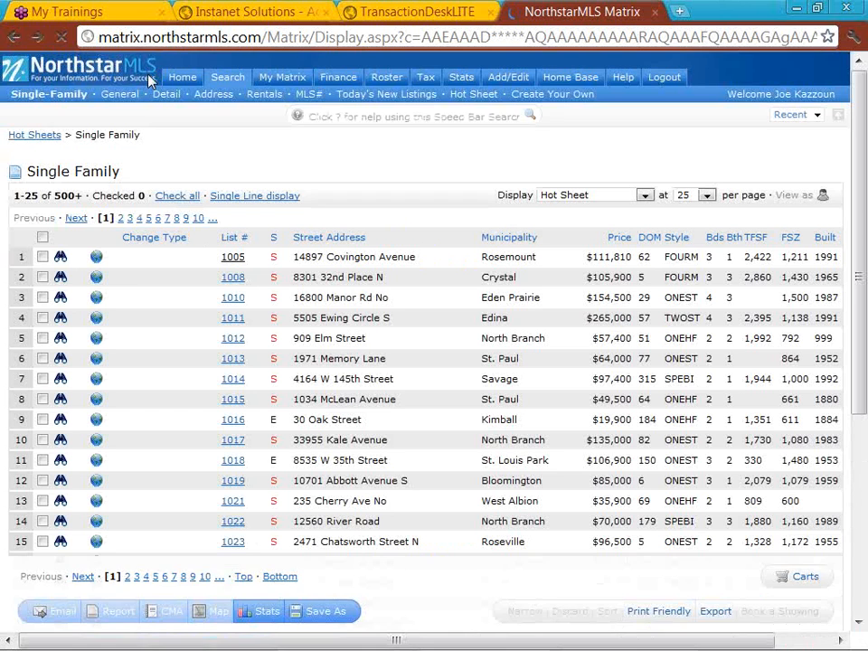
pyautogui.hotkey('alt', 'Left')
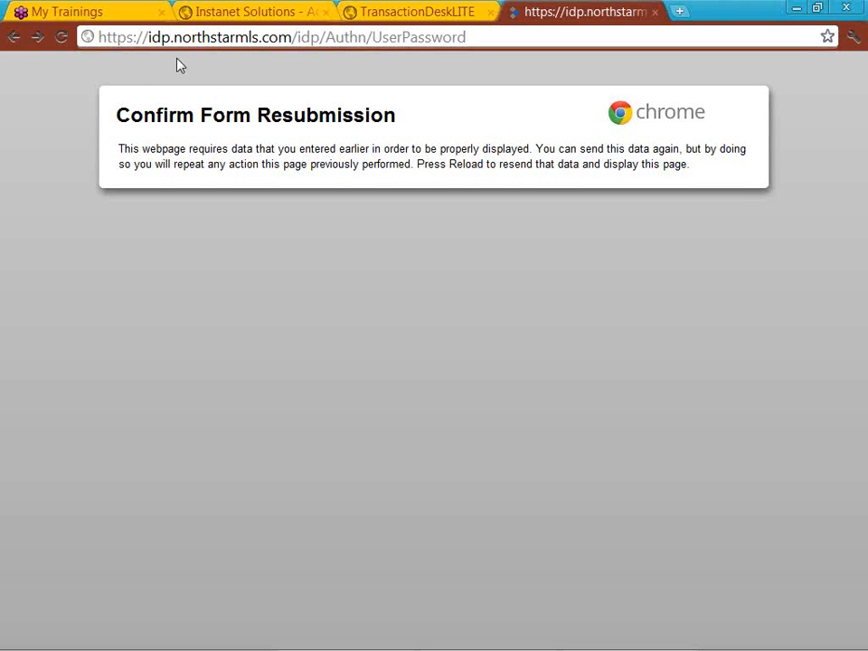
pyautogui.click(43, 40)
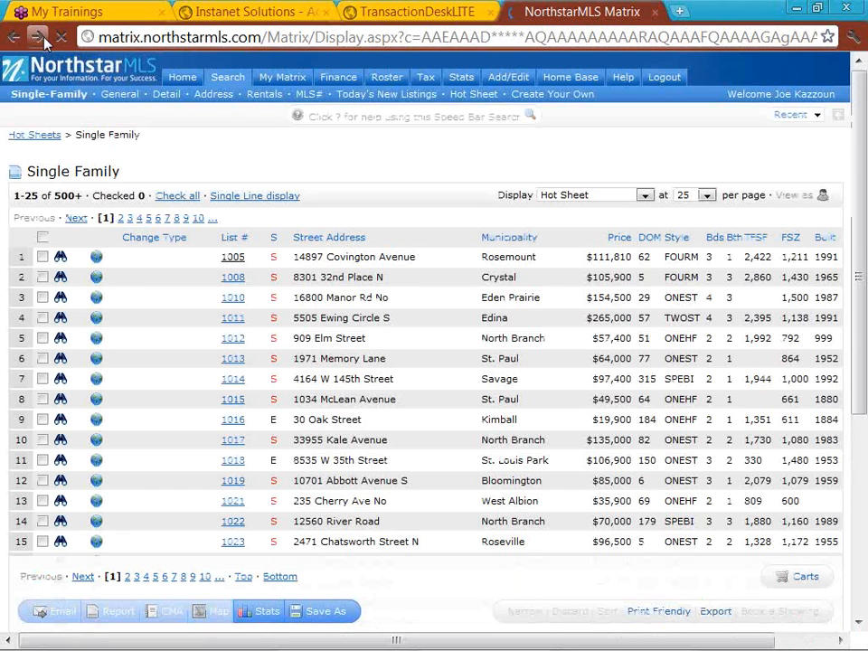
pyautogui.click(182, 78)
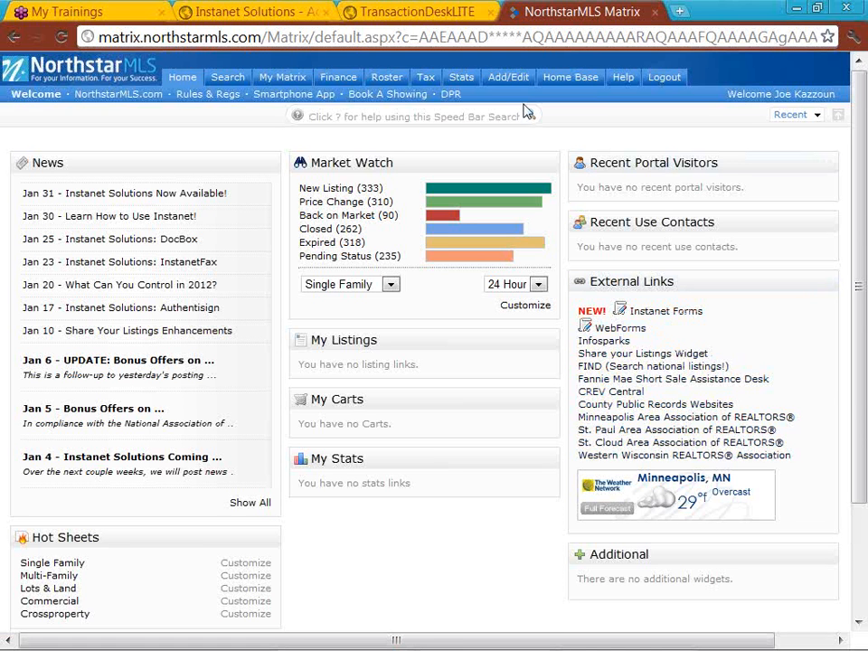
# - Switch to TransactionDeskLITE, read the webinar outline in Notepad, and return to the Pre-Flight System Check page
pyautogui.click(425, 12)
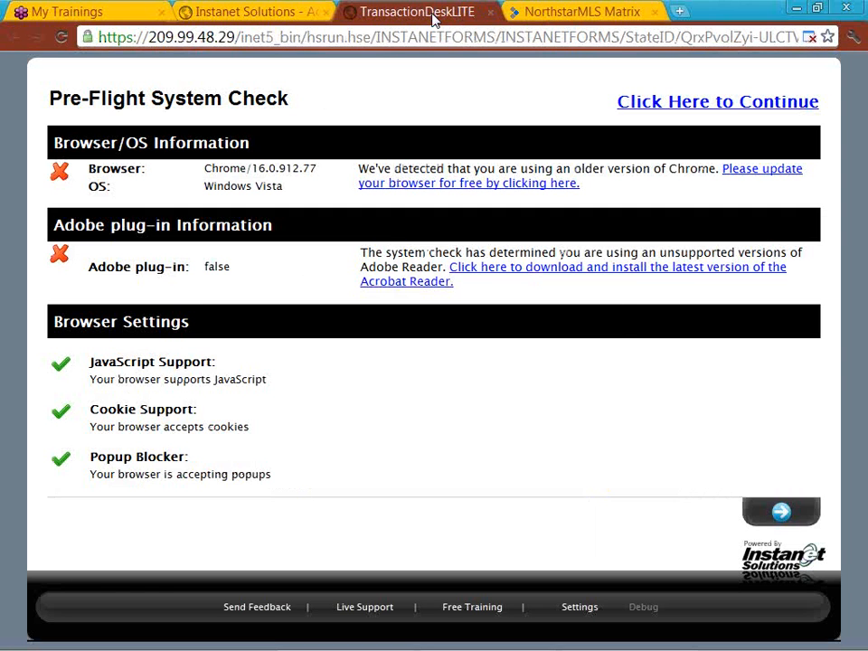
pyautogui.hotkey('alt', 'Tab')
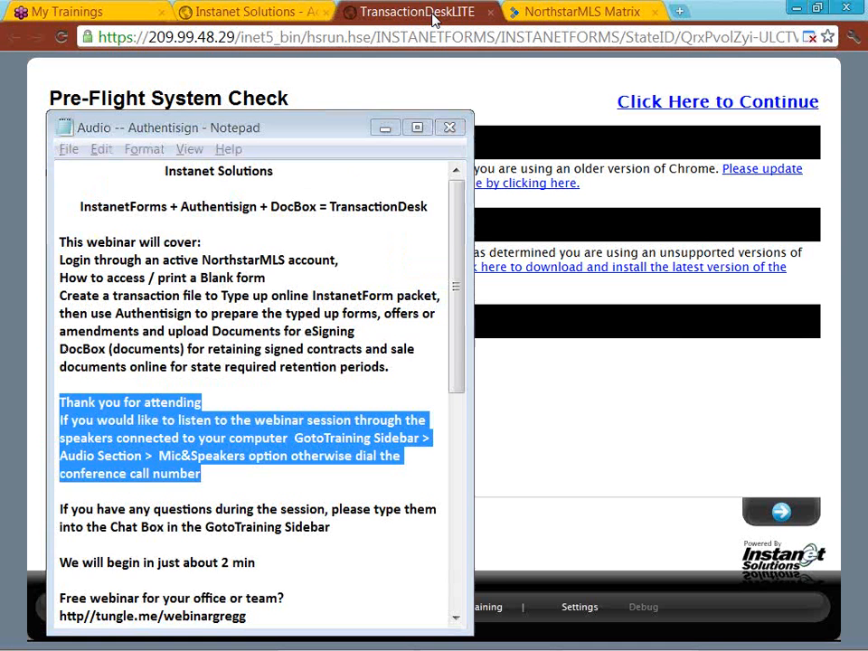
pyautogui.hotkey('alt', 'Tab')
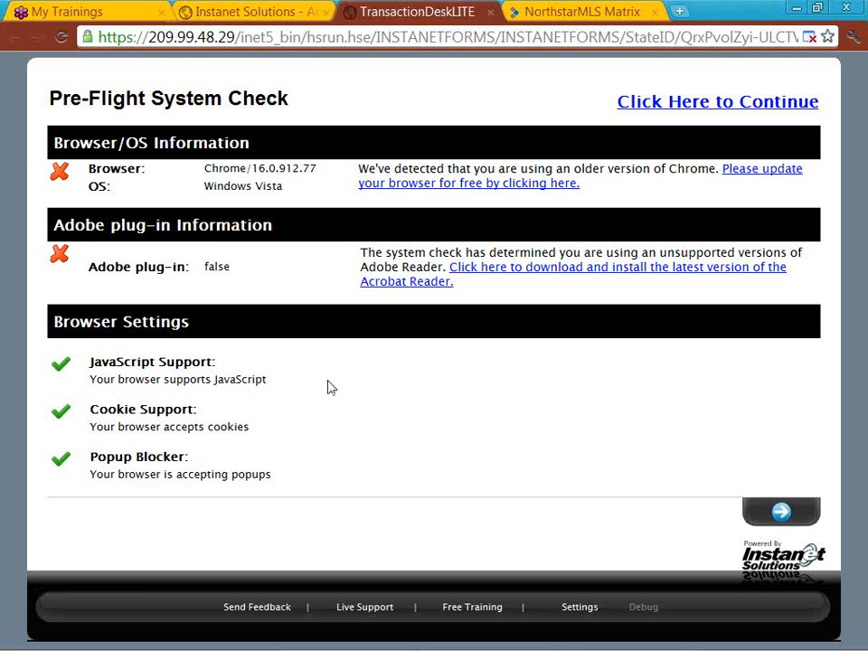
# - Continue past the system check, accept the TransactionDesk Terms of Service and submit the initial account settings
pyautogui.click(677, 107)
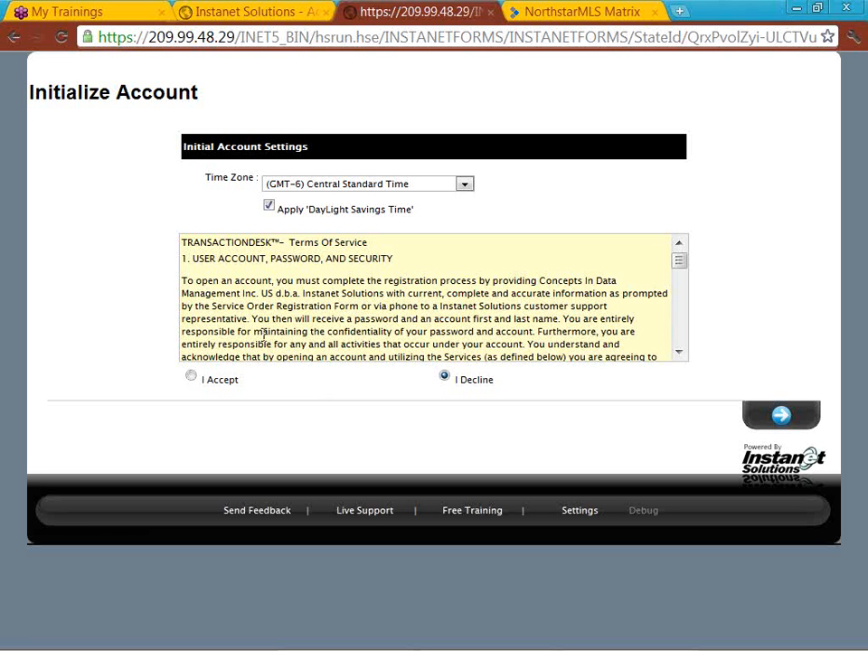
pyautogui.click(192, 378)
pyautogui.click(781, 417)
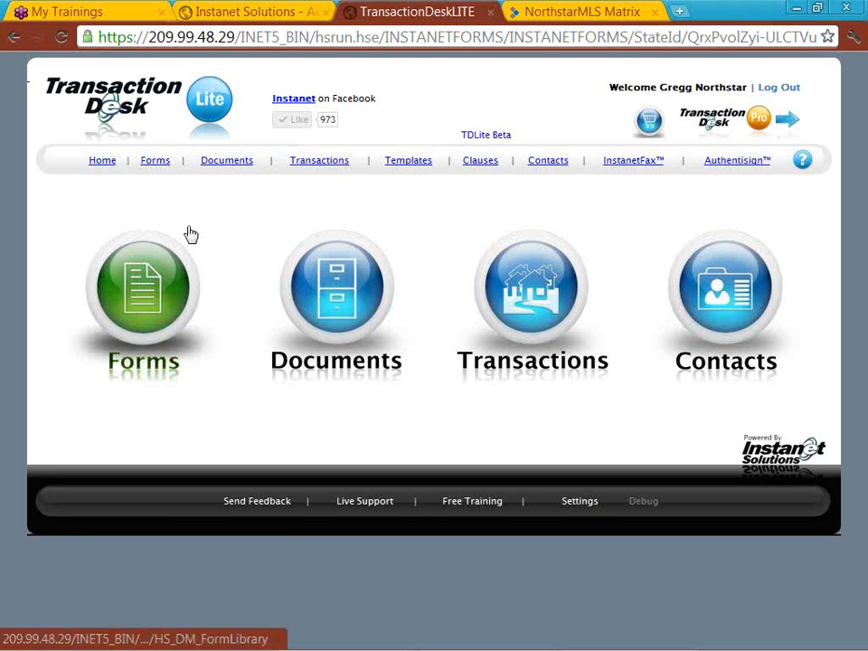
# - Open the form library and search all folders for "buyer"
pyautogui.click(146, 295)
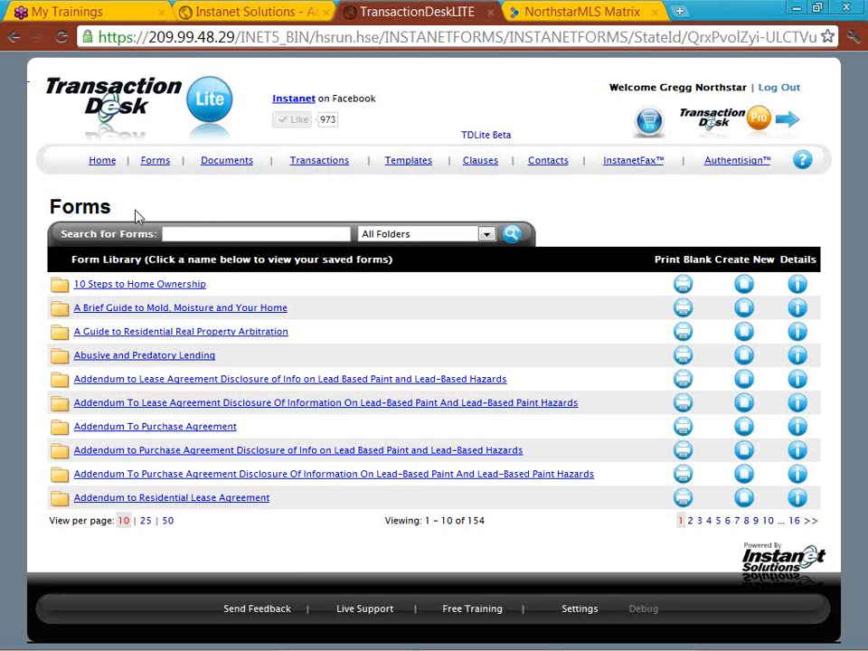
pyautogui.click(196, 232)
pyautogui.write('buyer')
pyautogui.click(386, 235)
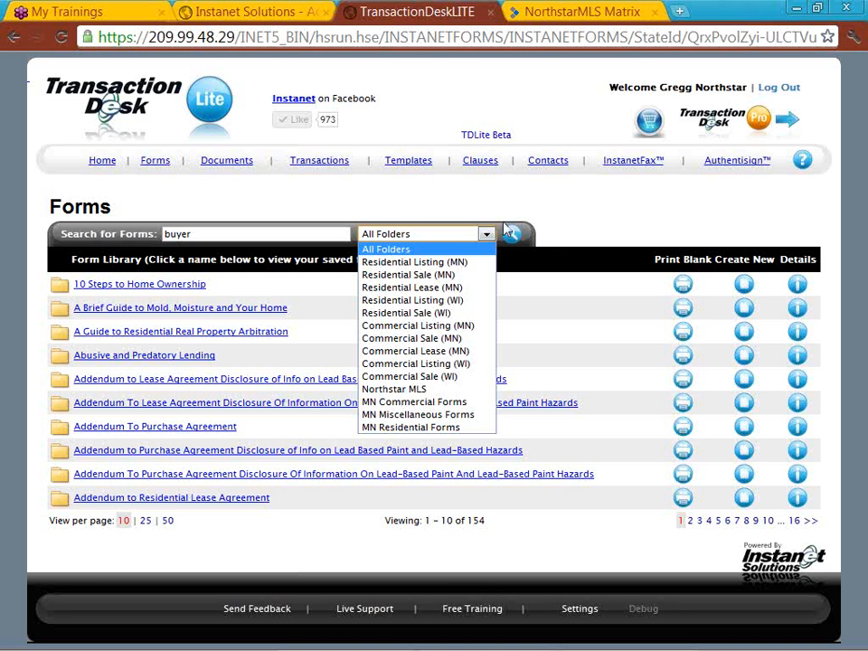
pyautogui.click(520, 257)
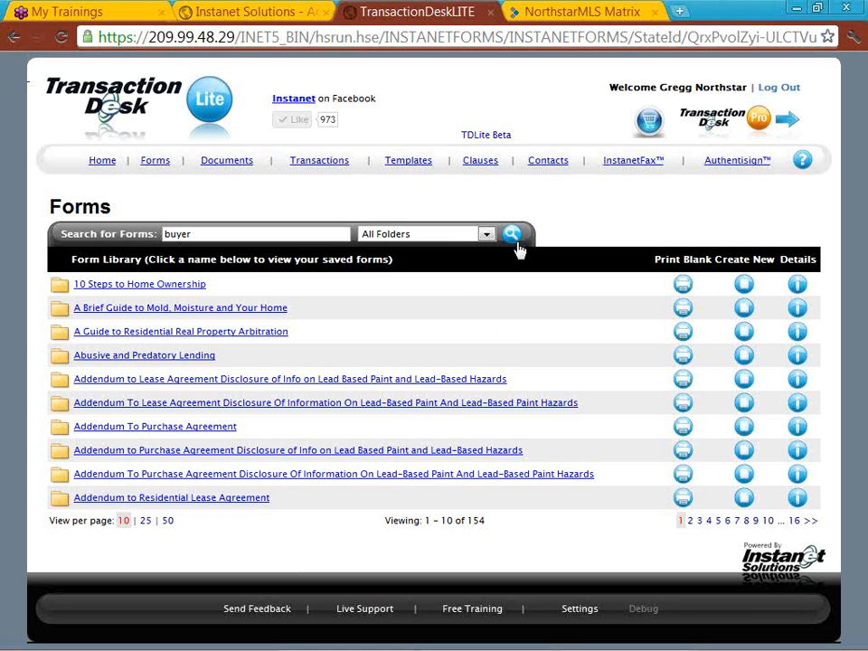
pyautogui.click(514, 238)
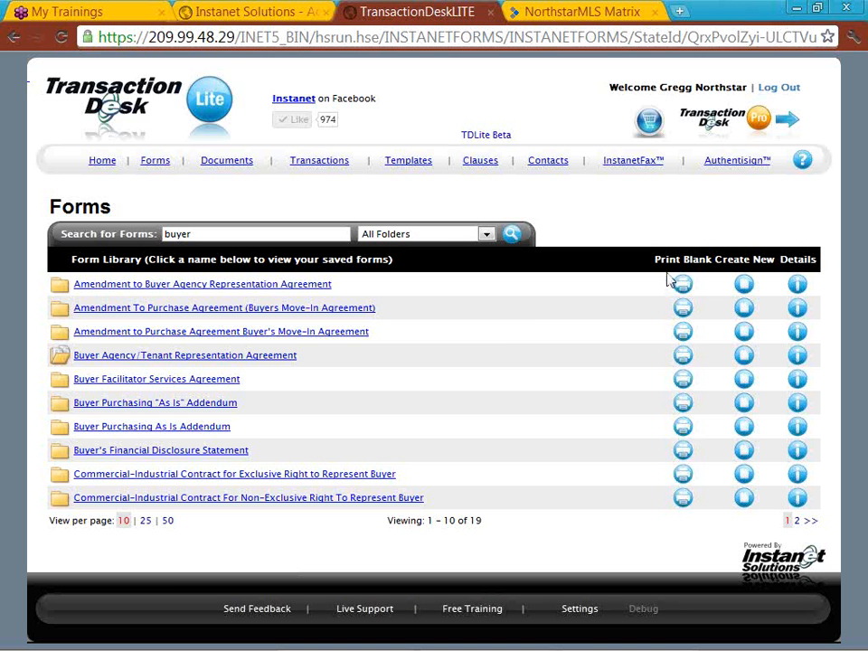
# - View the blank Buyer Agency/Tenant Representation Agreement with its save and print options, then return to the forms list
pyautogui.click(683, 356)
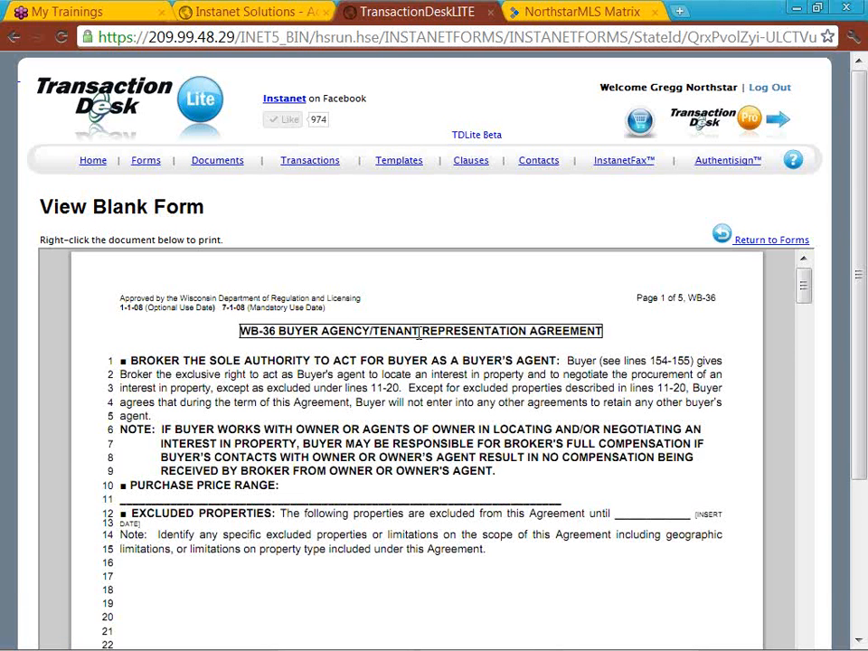
pyautogui.rightClick(419, 336)
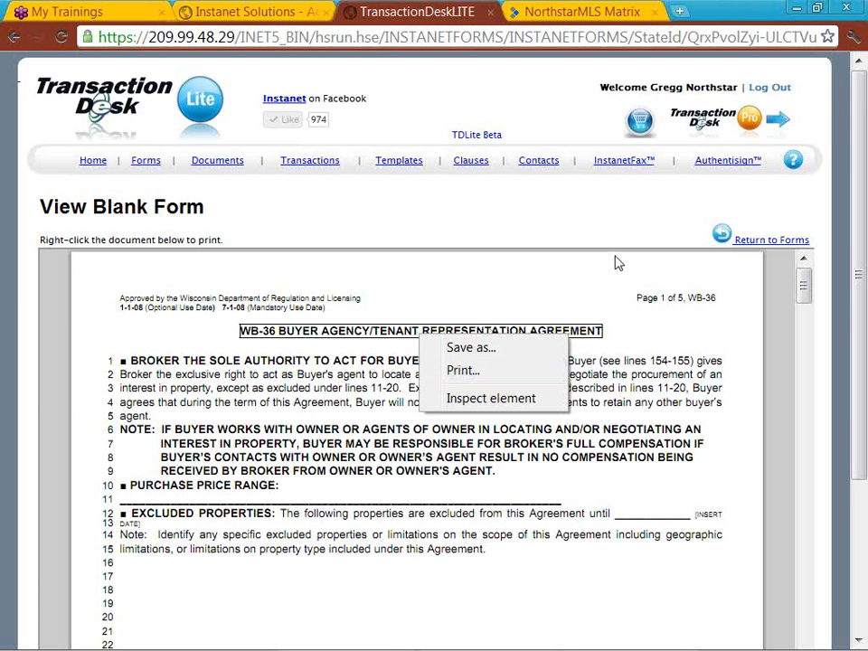
pyautogui.click(741, 245)
pyautogui.click(750, 242)
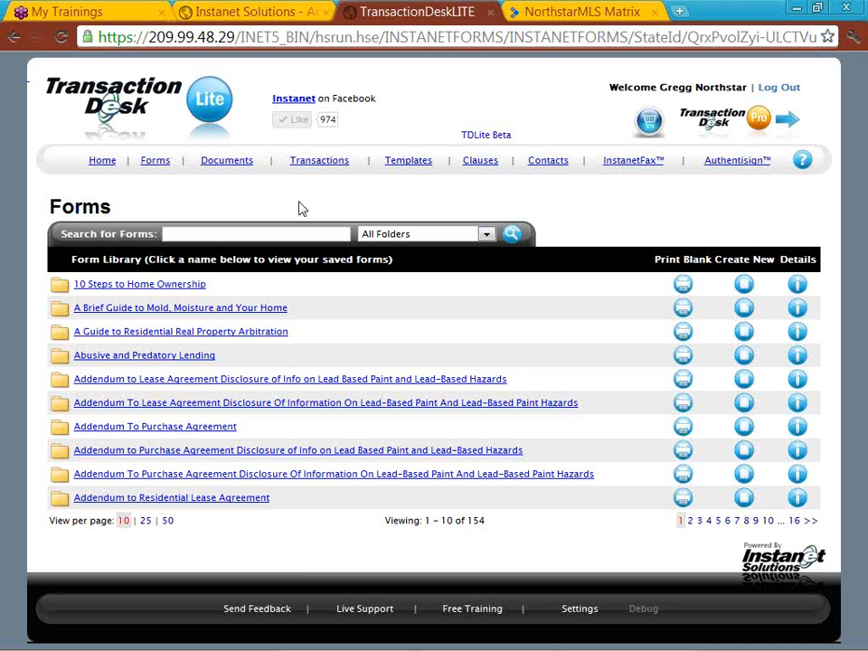
# - Go from the home page to the transactions list and open the Residential Sale transaction labelled SFR Buyer
pyautogui.click(103, 163)
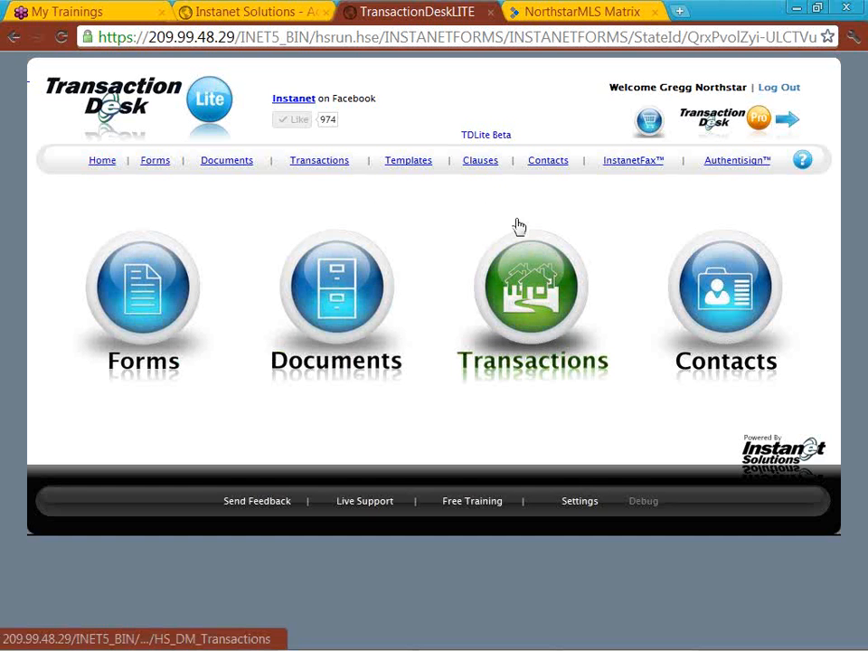
pyautogui.click(545, 289)
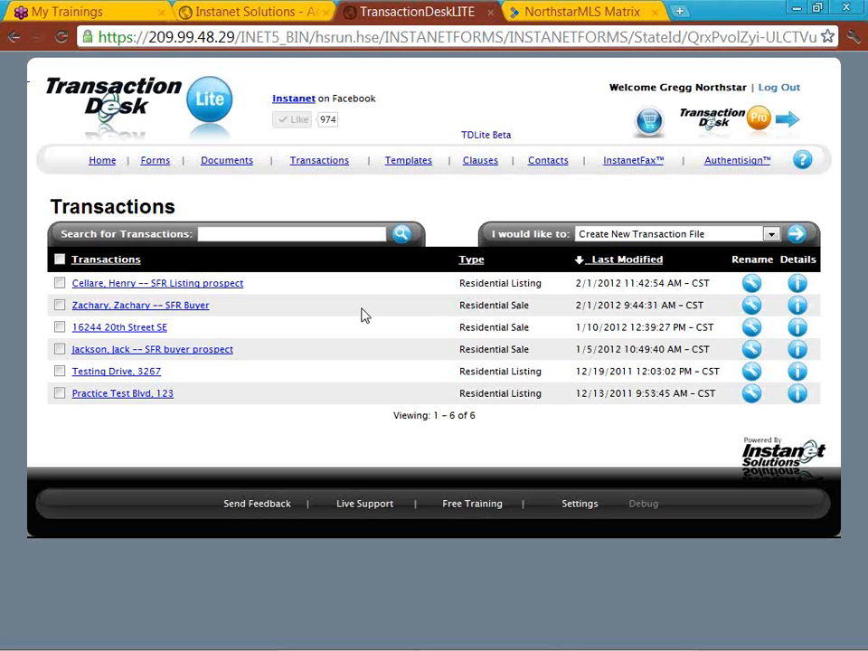
pyautogui.click(201, 312)
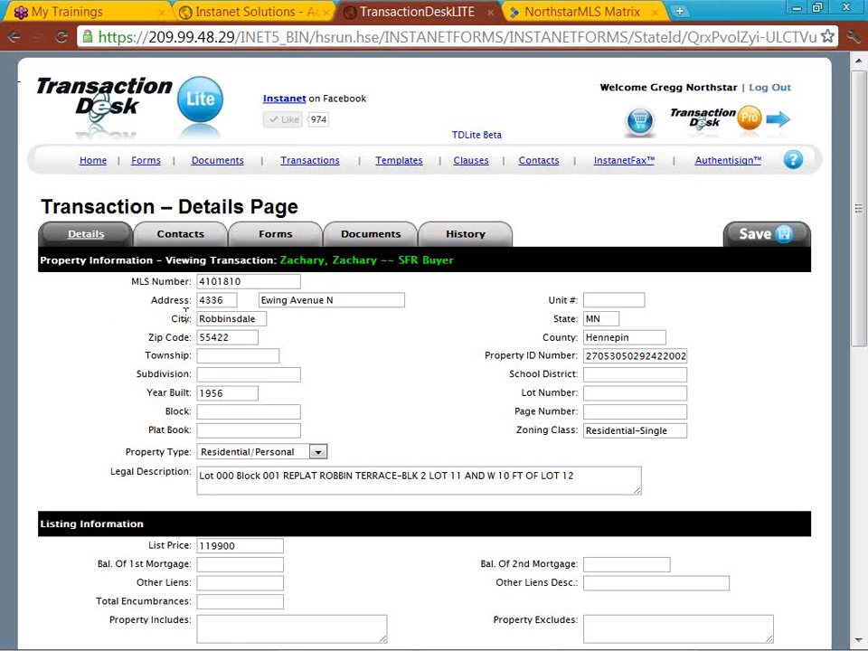
# - Copy the MLS number from the transaction's property information
pyautogui.moveTo(242, 281); pyautogui.dragTo(201, 284)
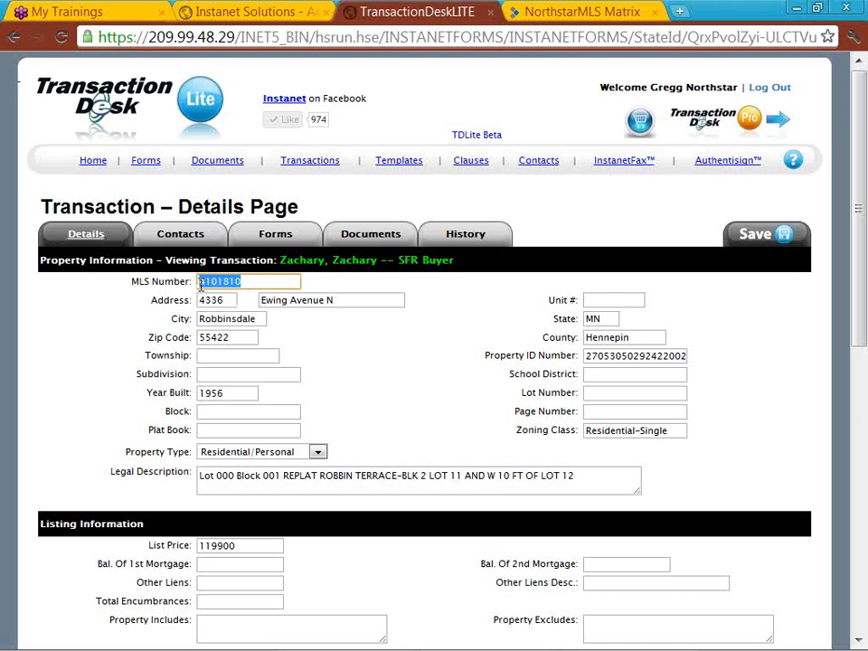
pyautogui.rightClick(201, 284)
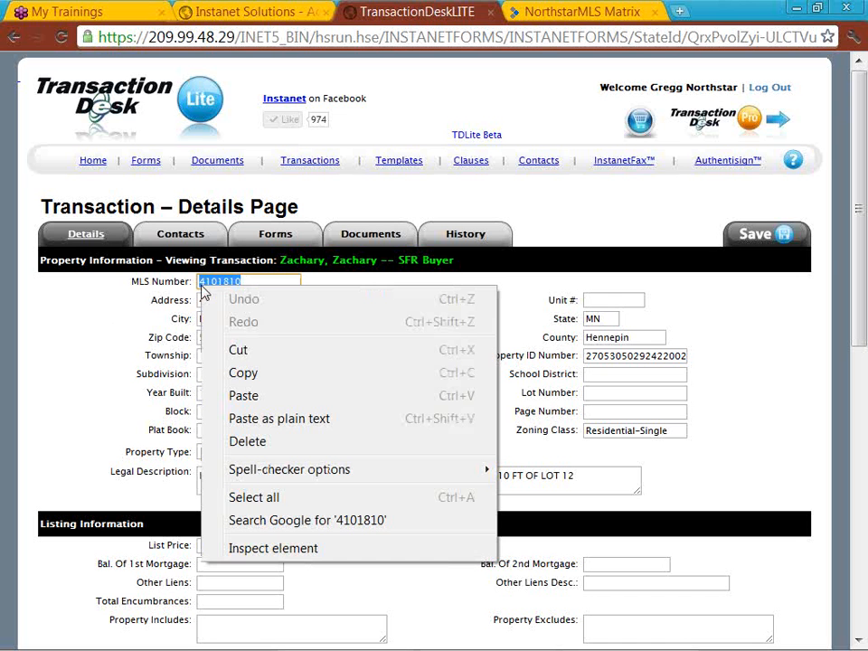
pyautogui.click(243, 371)
pyautogui.click(102, 344)
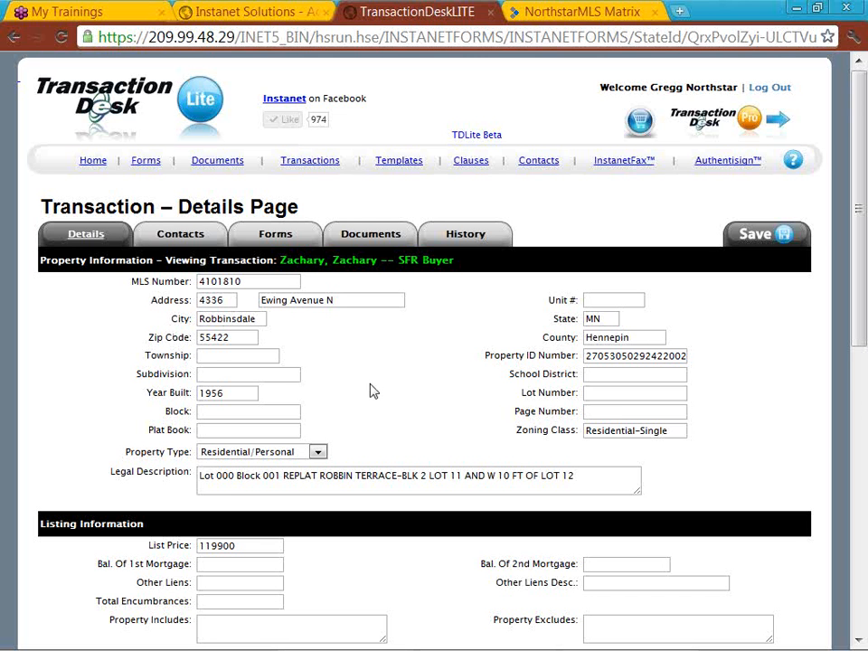
# - Review the transaction's property, listing and purchase information down to the comments section
pyautogui.scroll(-2, 374, 391)
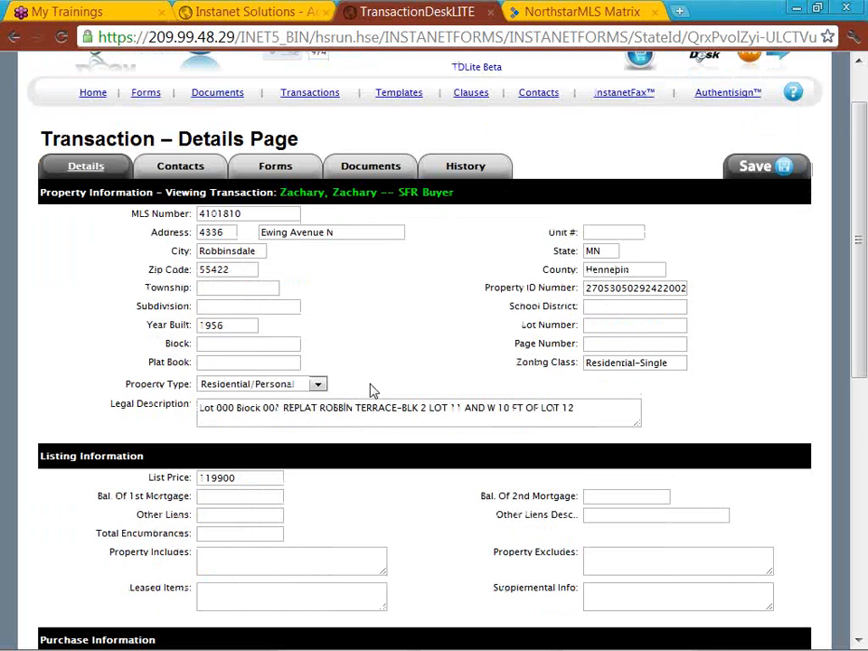
pyautogui.scroll(-1, 371, 390)
pyautogui.scroll(-1, 371, 390)
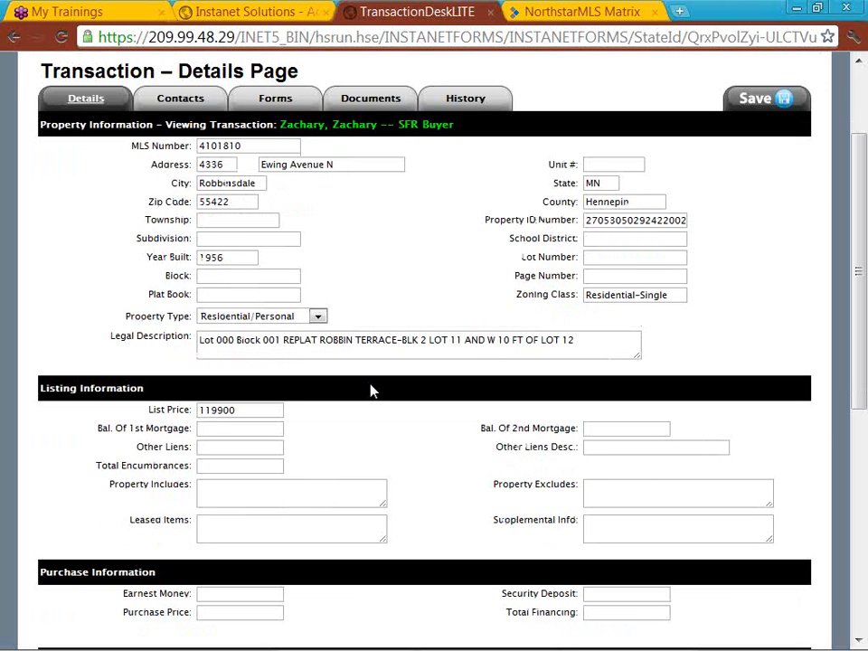
pyautogui.scroll(-2, 371, 391)
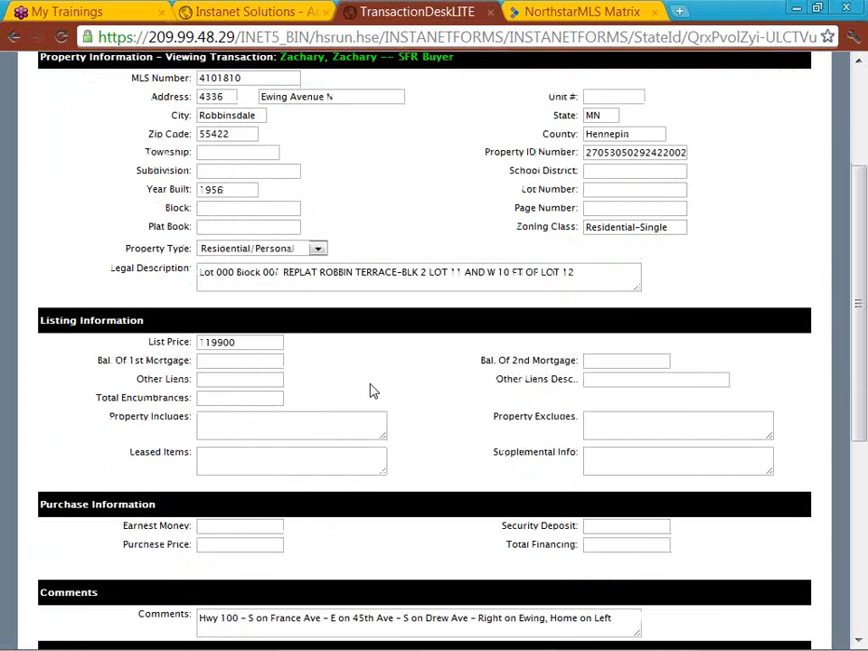
# - Review the transaction and mortgage dates at the end of the details page, then return to its beginning
pyautogui.scroll(-2, 371, 390)
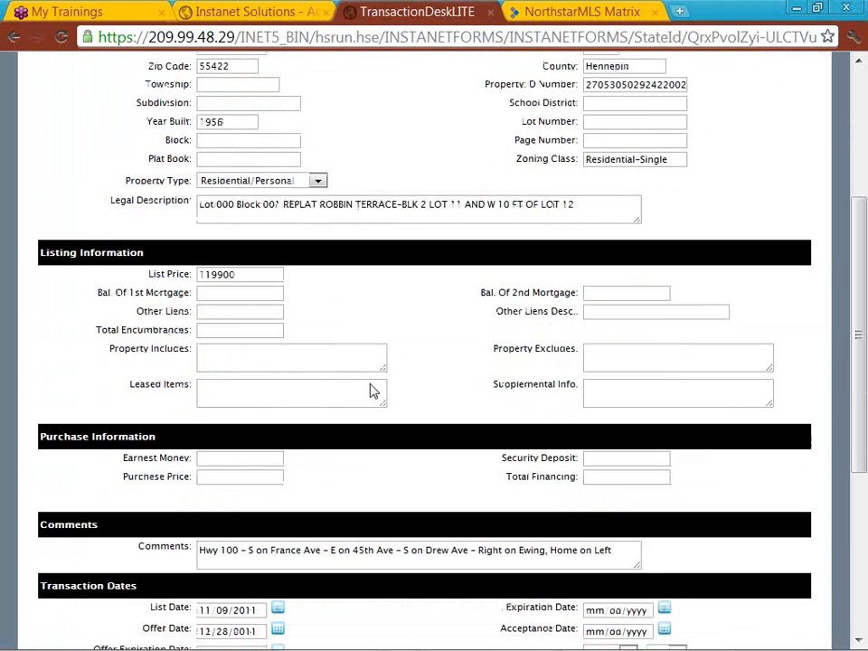
pyautogui.scroll(-1, 371, 391)
pyautogui.scroll(-3, 371, 391)
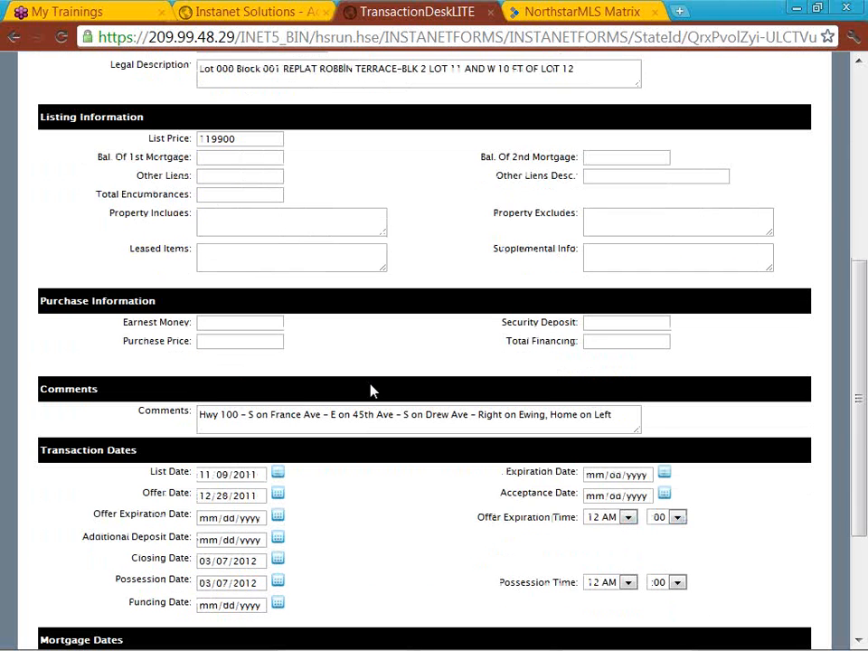
pyautogui.scroll(-2, 370, 391)
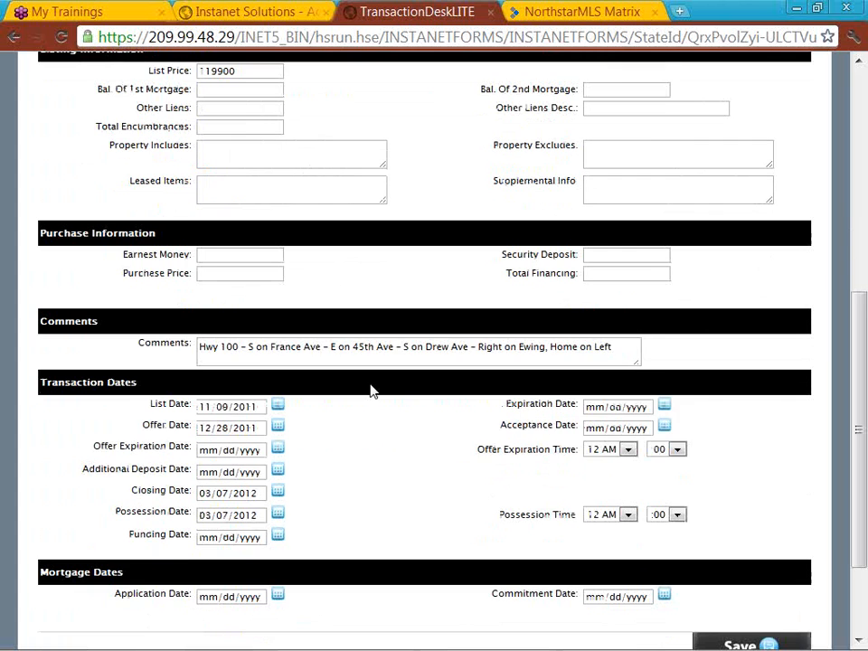
pyautogui.scroll(-1, 371, 390)
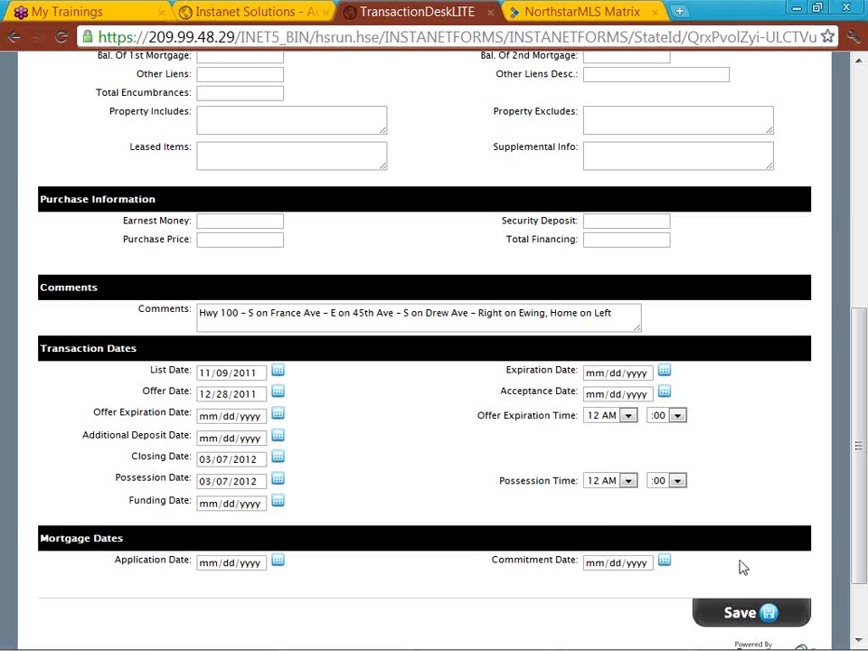
pyautogui.scroll(6, 737, 522)
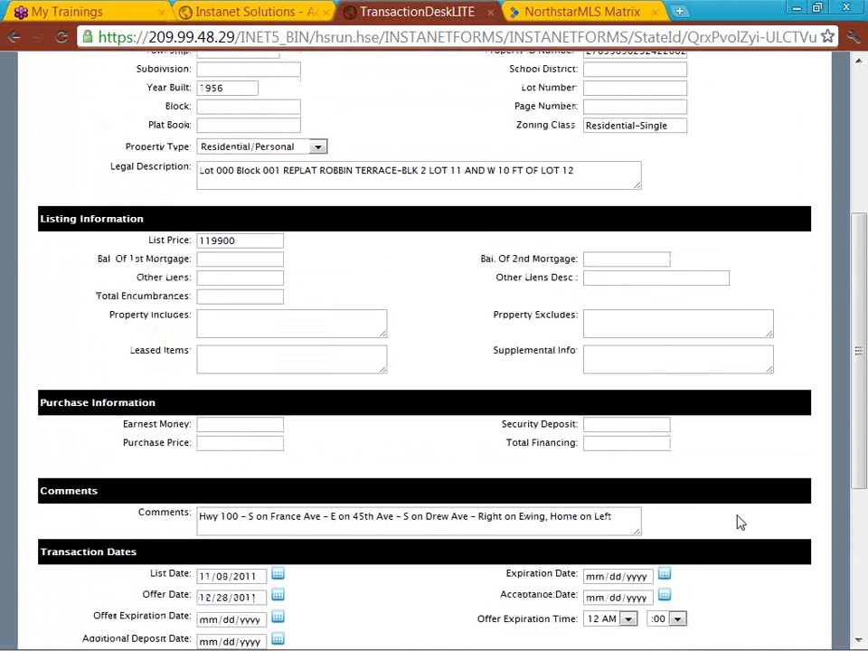
pyautogui.scroll(3, 738, 521)
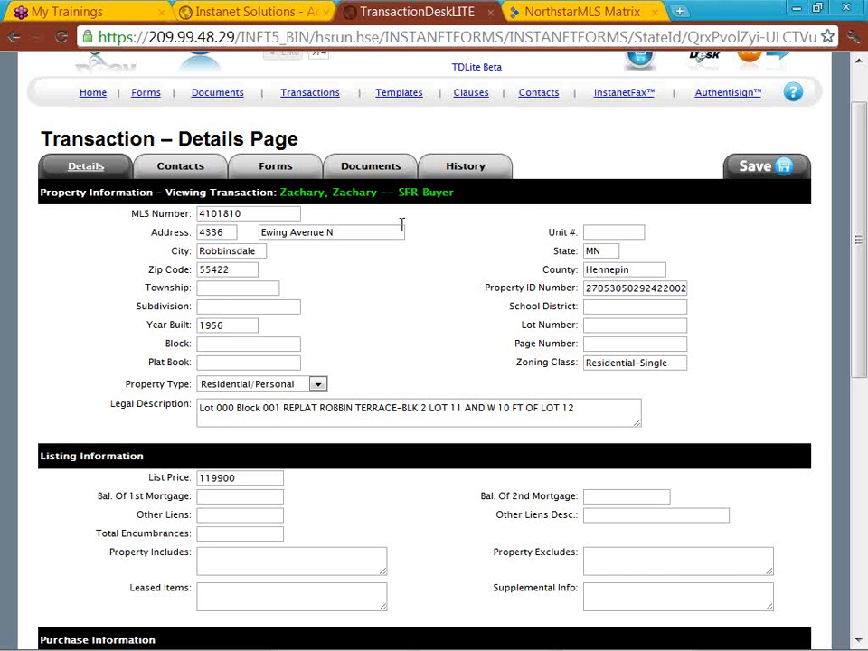
# - Open the transaction's contacts list and view the actions available for adding or deleting contacts
pyautogui.click(197, 169)
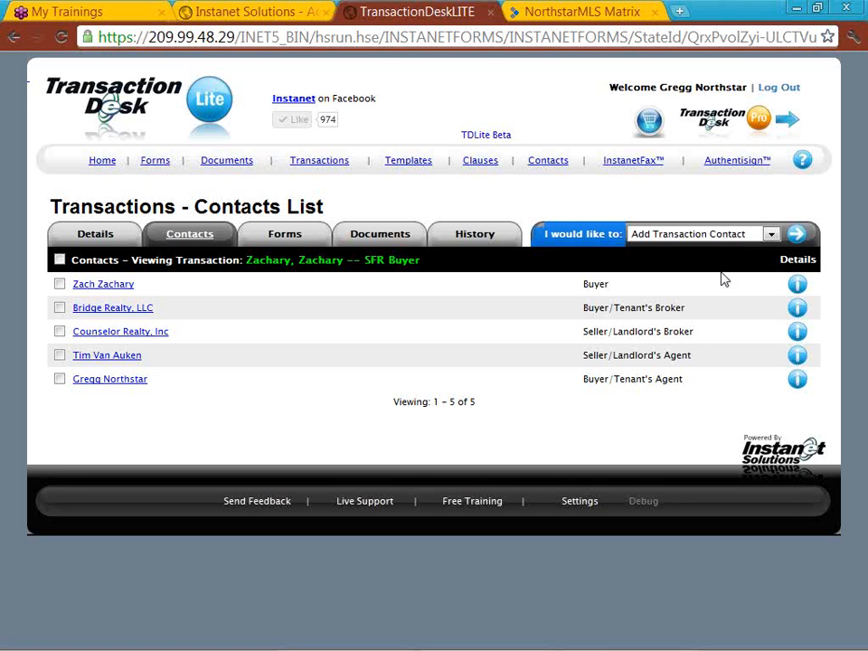
pyautogui.click(771, 235)
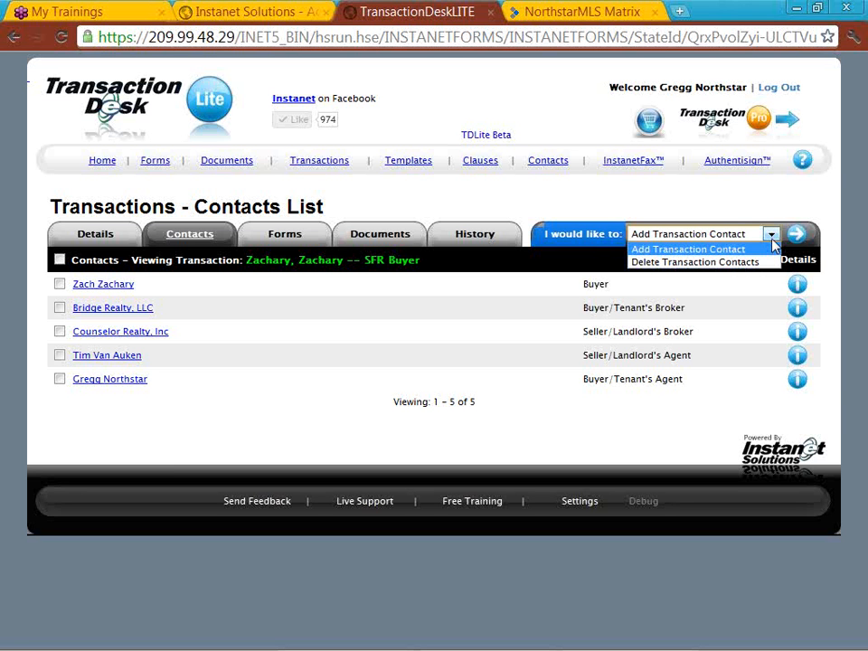
pyautogui.click(773, 242)
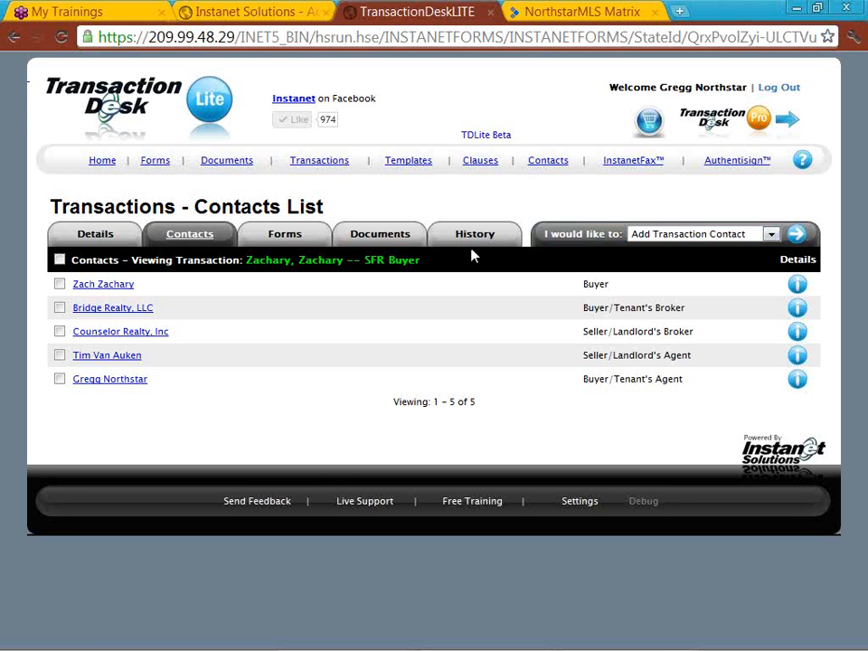
# - Auto-populate the transaction's forms with its details, dates and contact information, and check the other actions available for forms
pyautogui.click(286, 243)
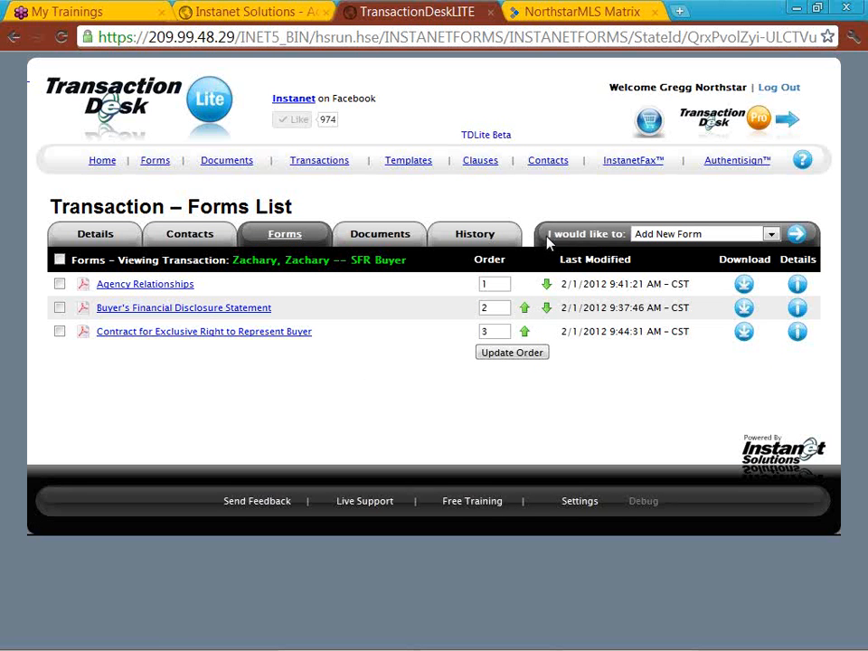
pyautogui.click(658, 235)
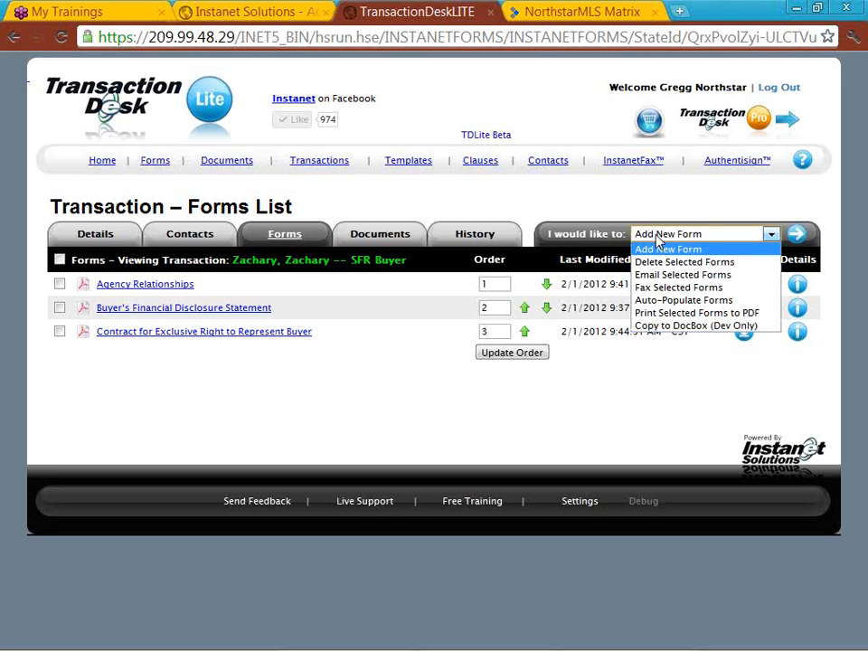
pyautogui.click(743, 302)
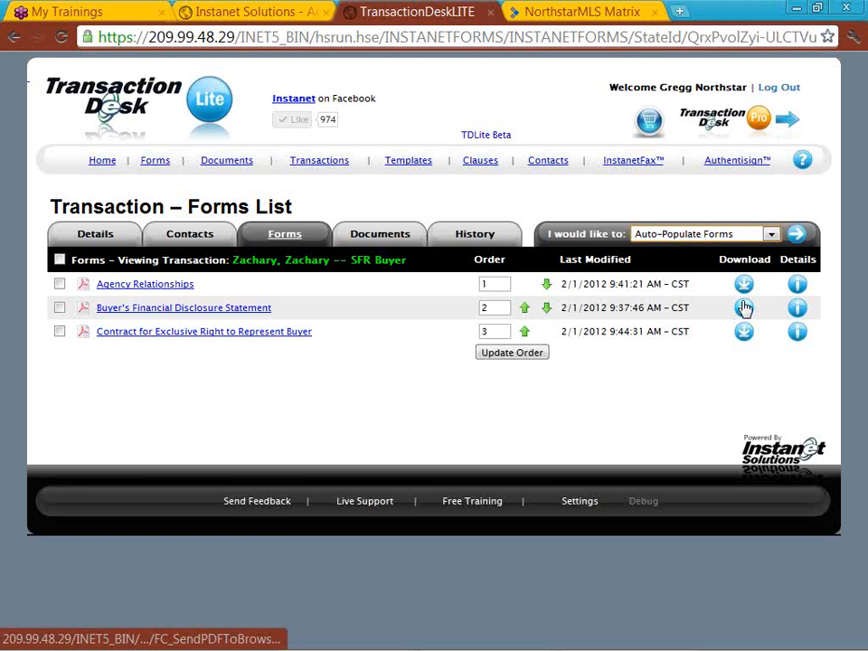
pyautogui.click(796, 237)
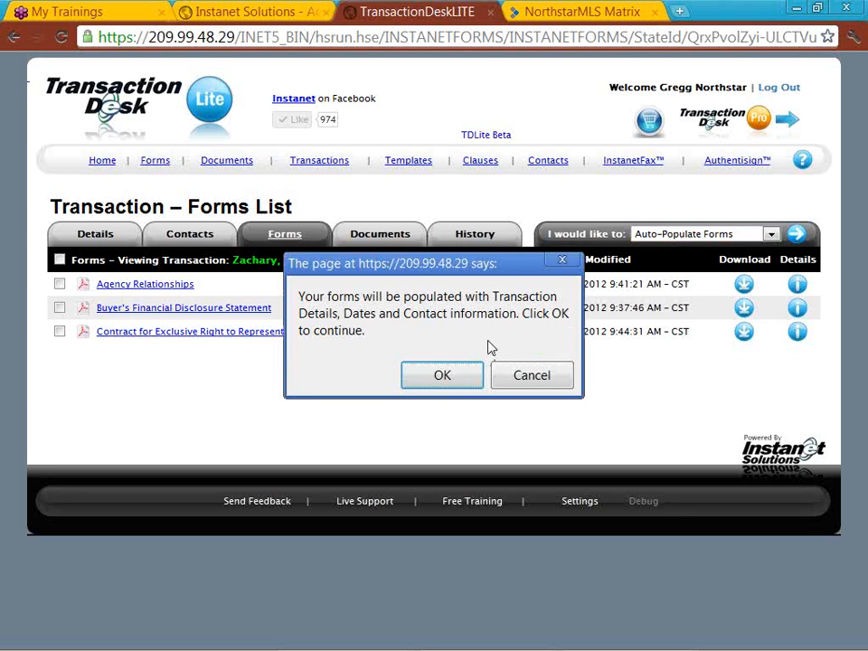
pyautogui.click(451, 381)
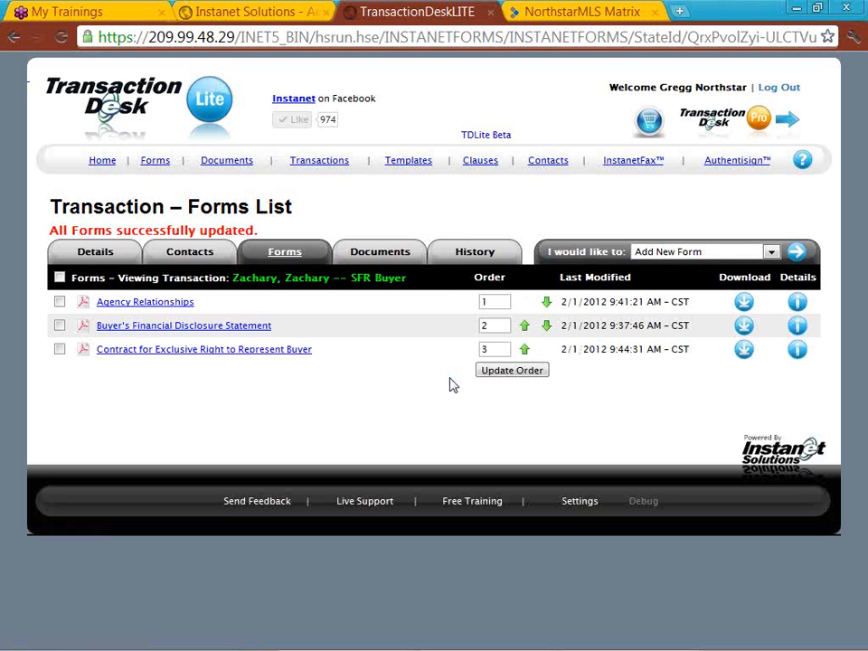
pyautogui.click(771, 254)
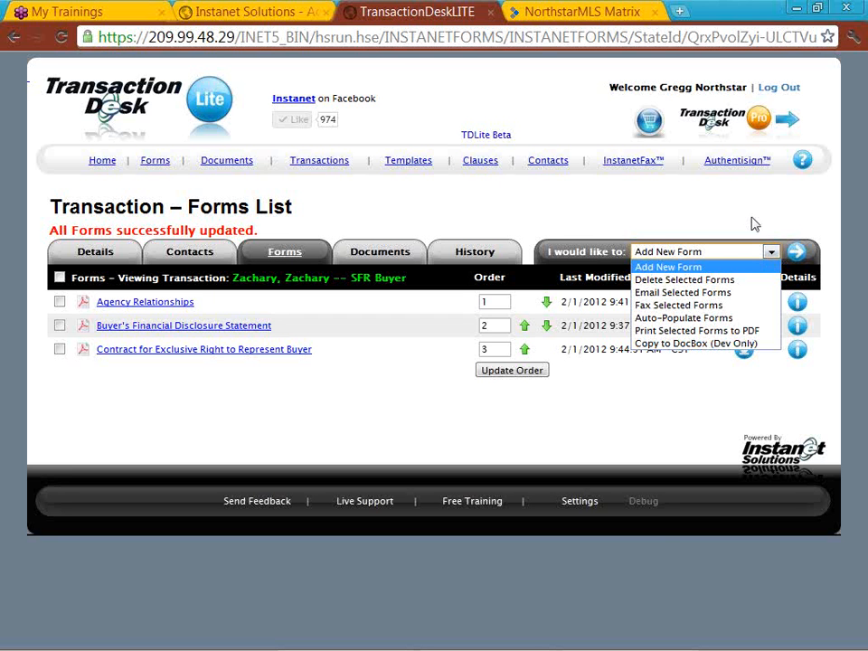
pyautogui.click(755, 224)
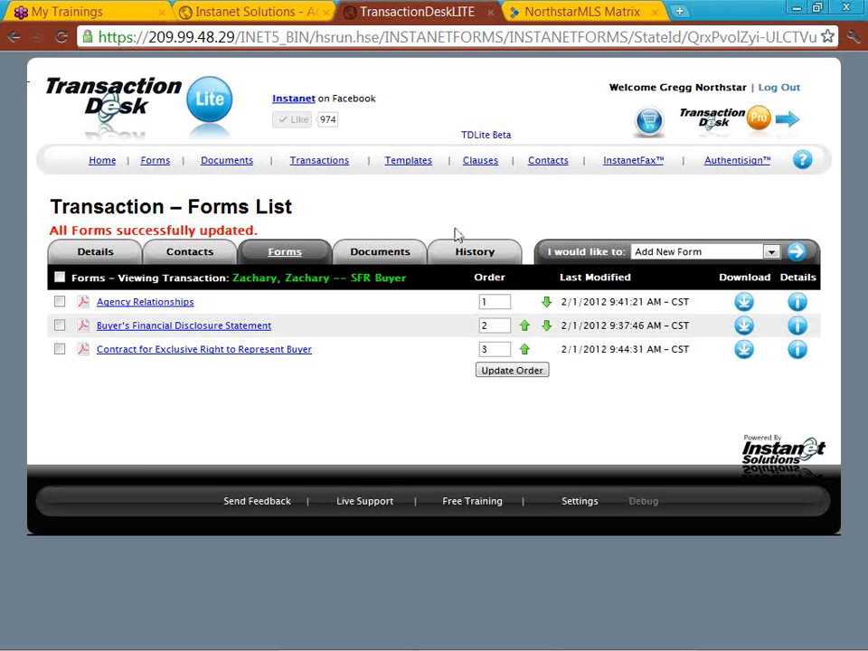
# - View the transaction's document list with its available actions, followed by its history list
pyautogui.click(380, 252)
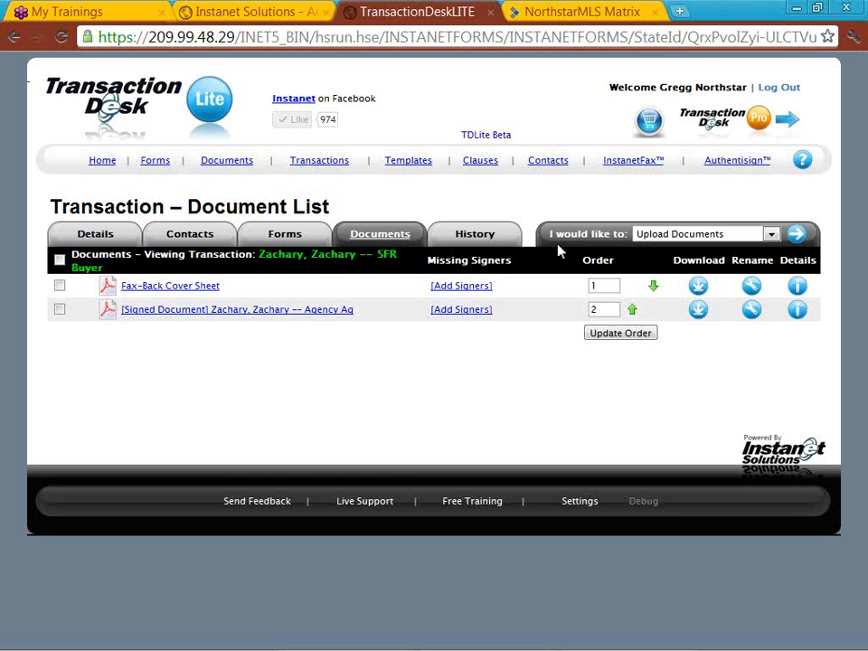
pyautogui.click(698, 234)
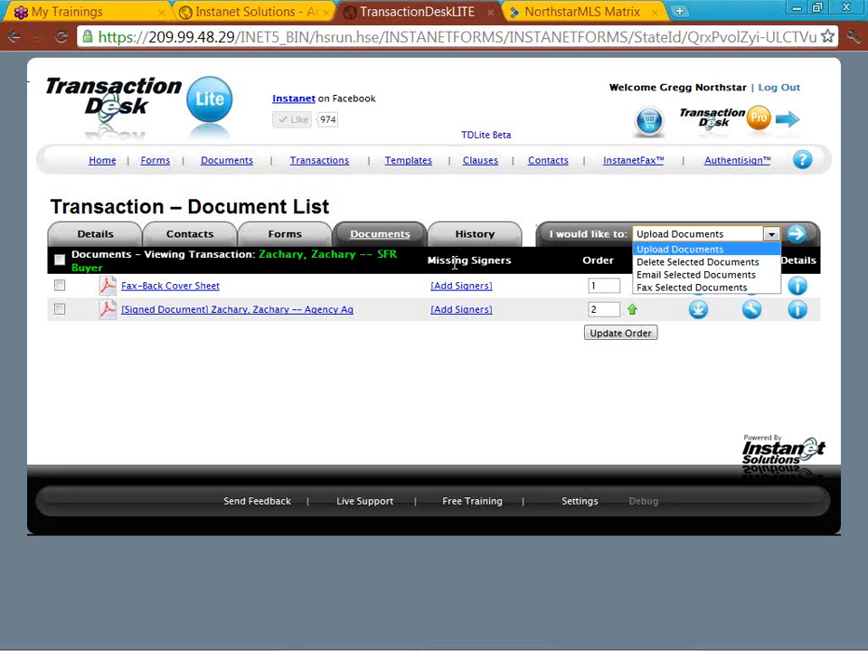
pyautogui.click(229, 291)
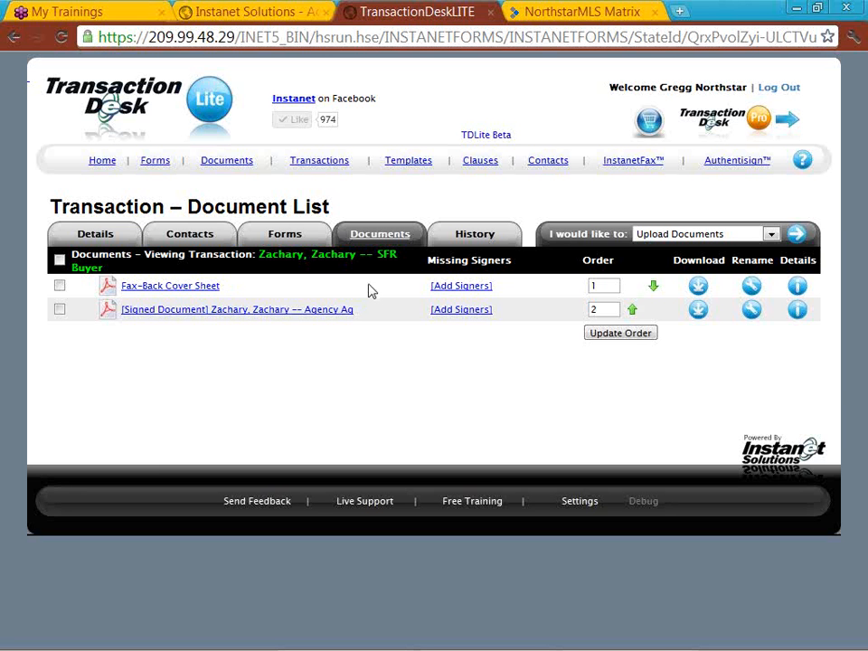
pyautogui.click(476, 237)
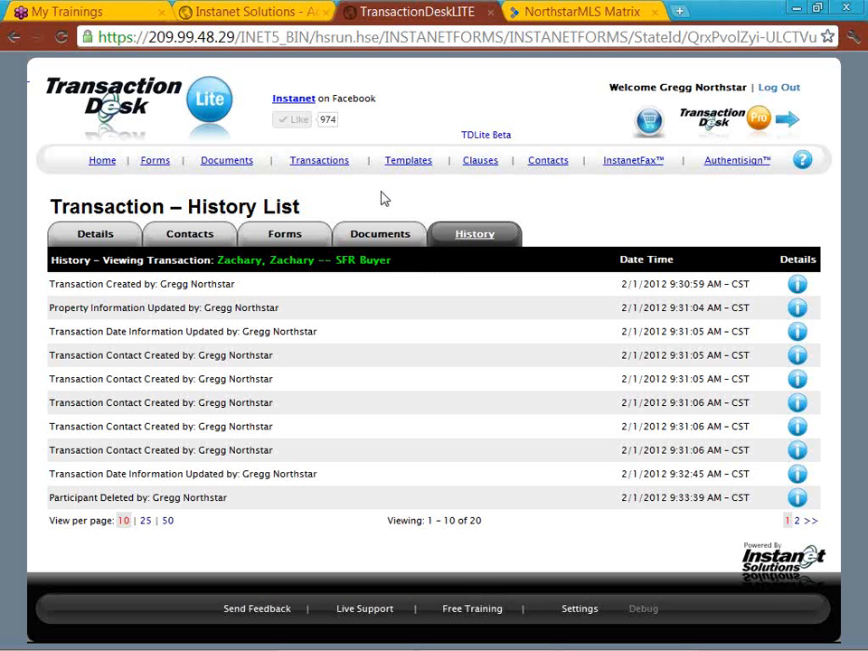
# - Create a new transaction file from the transactions list and name it with the client's last and first name followed by "-- SFR Listing Prospect"
pyautogui.click(332, 168)
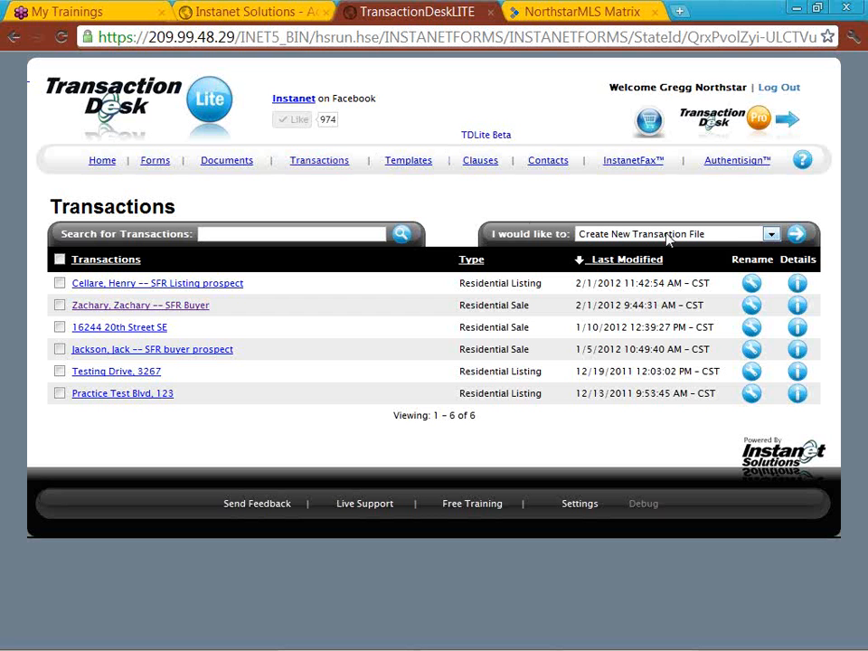
pyautogui.click(796, 235)
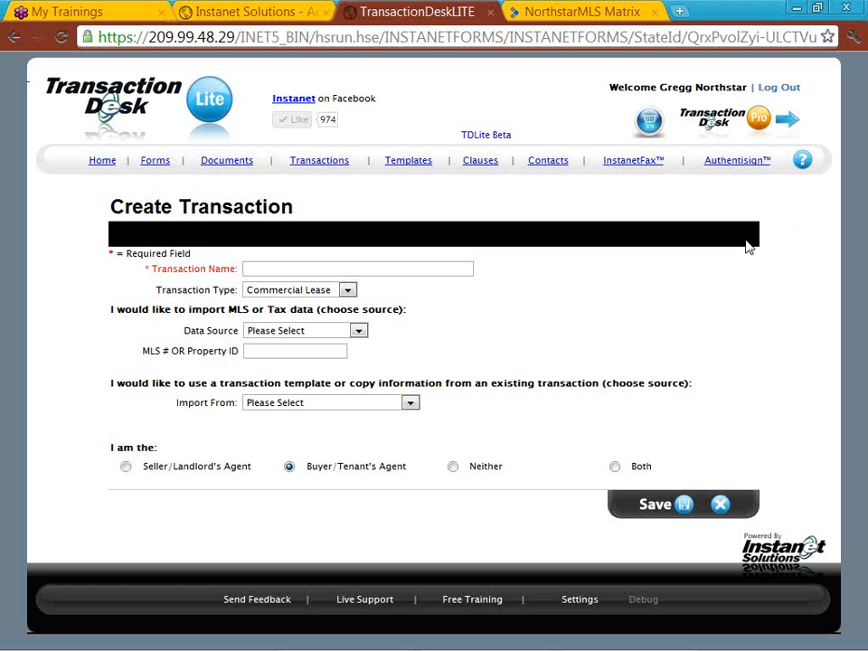
pyautogui.click(463, 270)
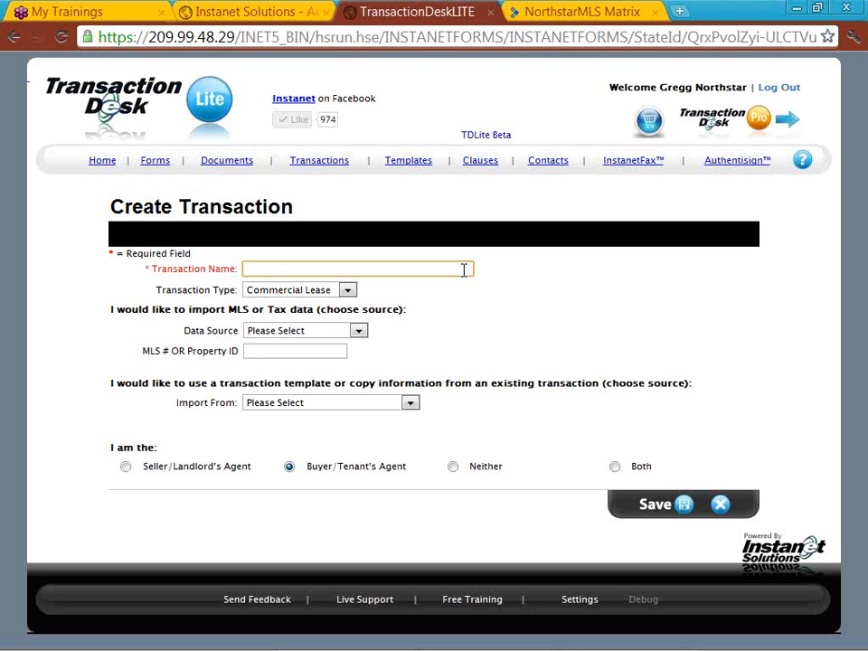
pyautogui.write('Suzs')
pyautogui.press('BackSpace')
pyautogui.press('BackSpace')
pyautogui.press('BackSpace')
pyautogui.press('BackSpace')
pyautogui.write('Ce')
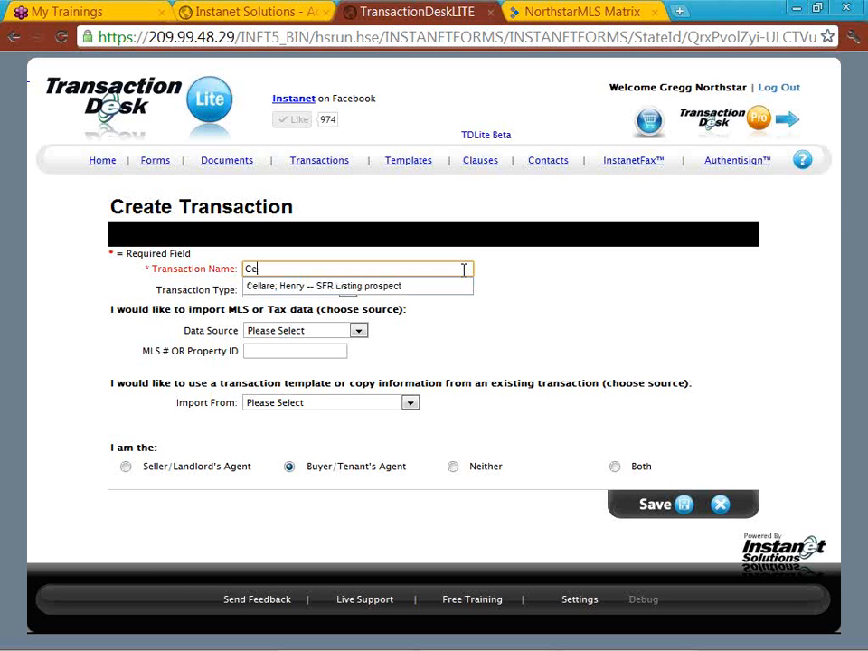
pyautogui.write('llare, Suzy --')
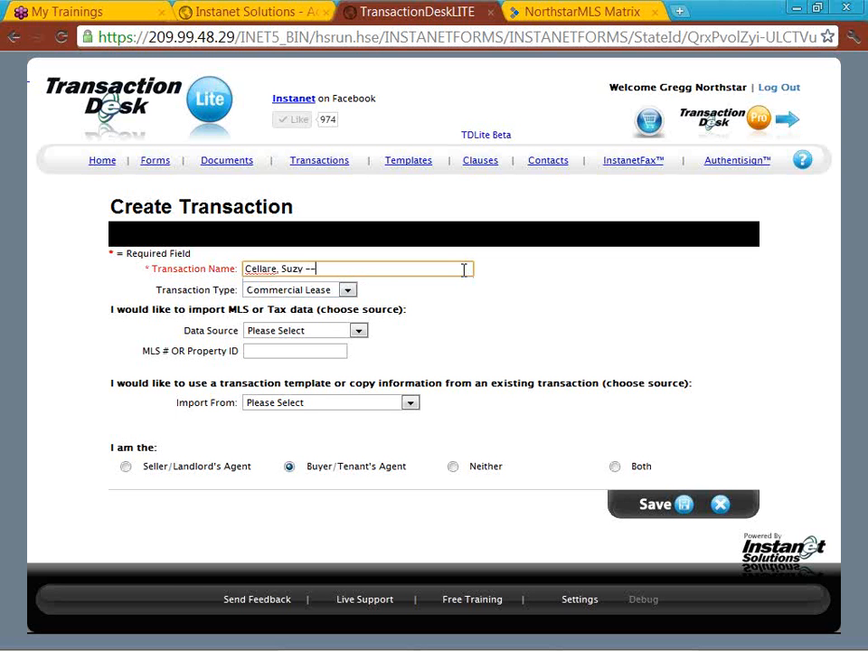
pyautogui.write(' SFR Listing Pros')
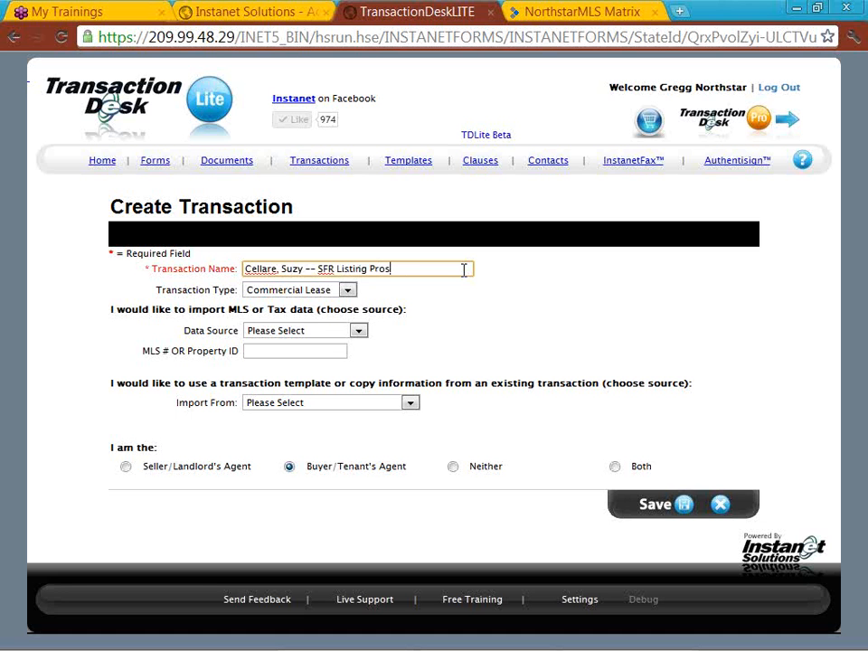
pyautogui.write('pect')
# - Set the transaction type to Residential Listing and the import data source to Northstar Listing data with property type Residential
pyautogui.click(348, 290)
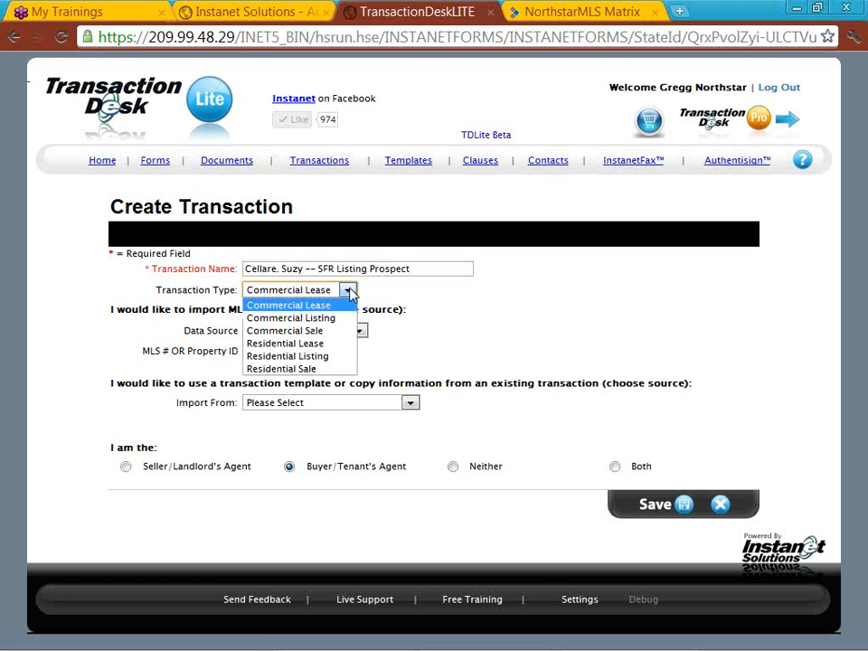
pyautogui.click(348, 359)
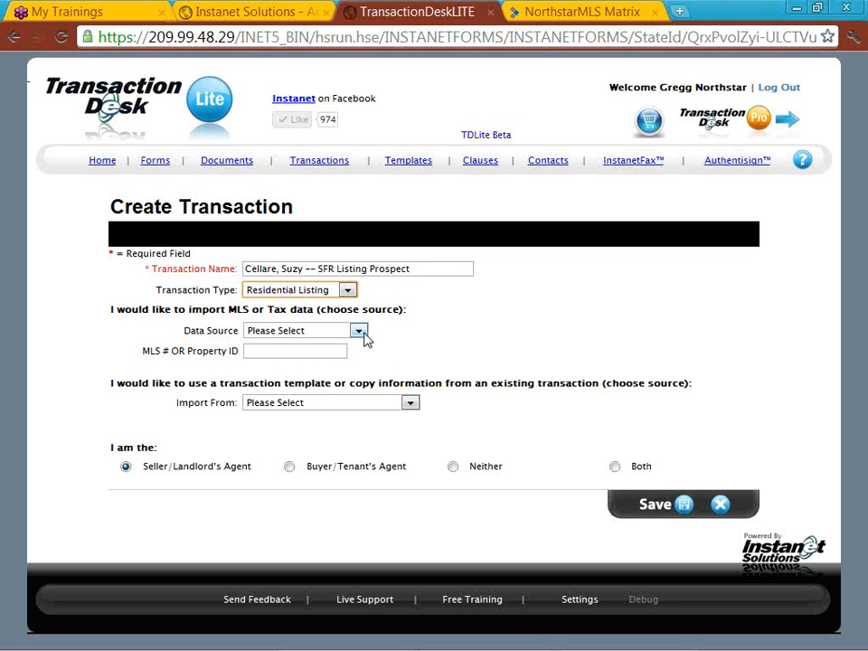
pyautogui.click(359, 331)
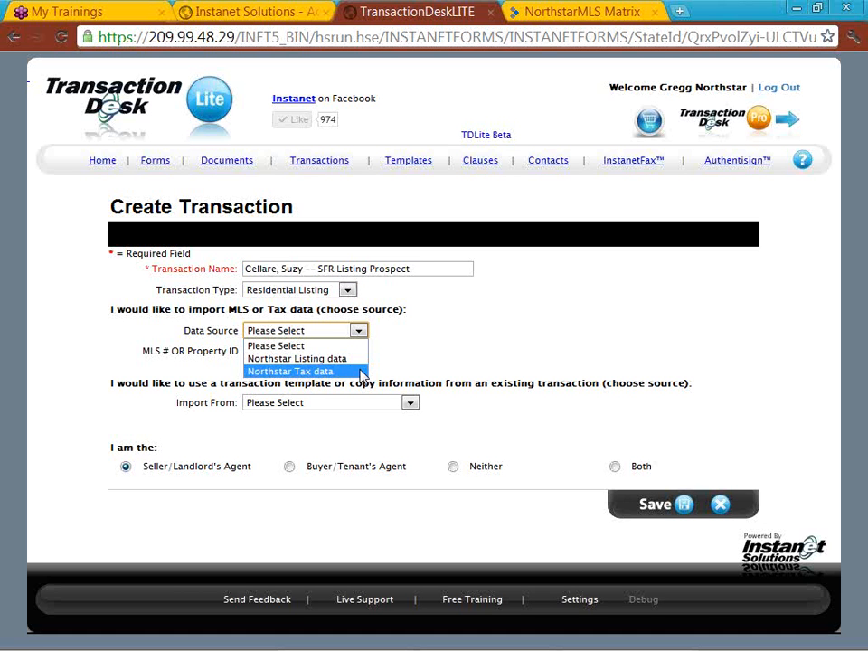
pyautogui.click(357, 359)
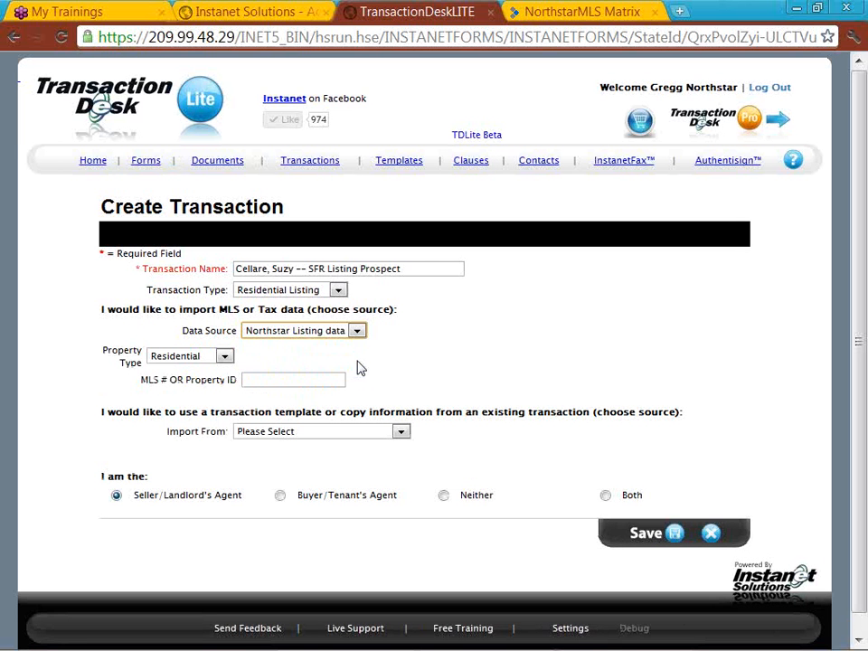
pyautogui.click(227, 360)
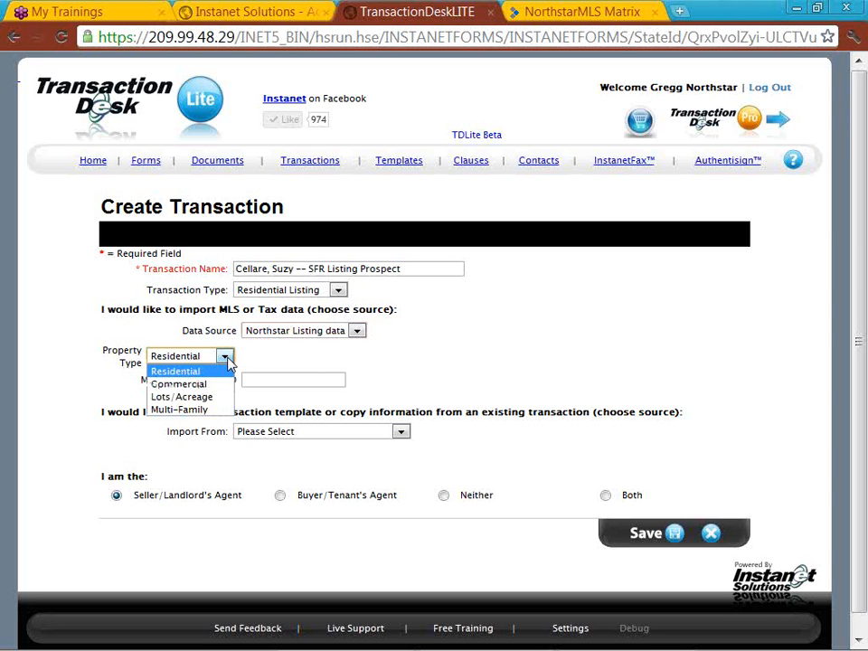
pyautogui.click(180, 370)
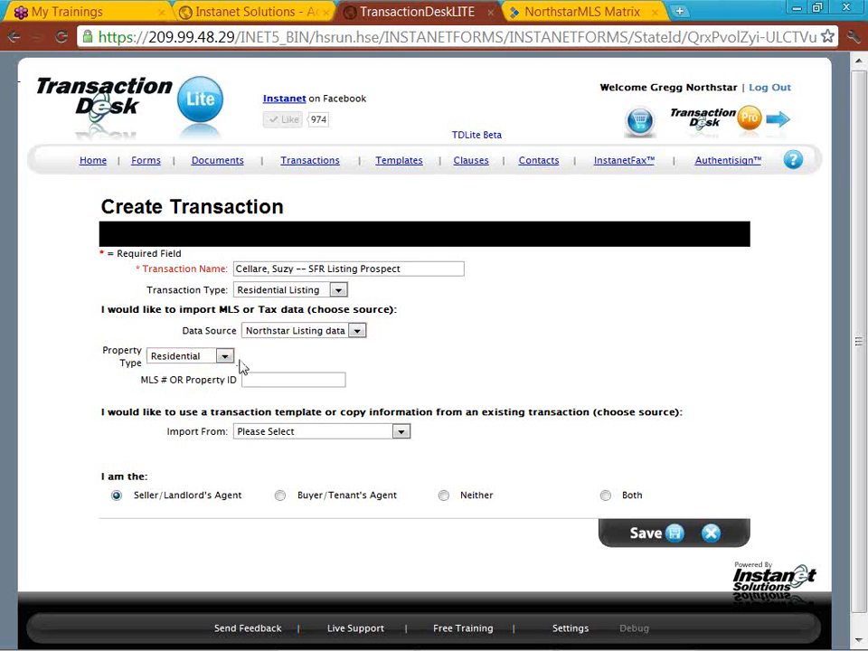
# - Enter MLS number 4101810 for the data import and check the choices for importing from a transaction file or template
pyautogui.click(250, 379)
pyautogui.write('4101810')
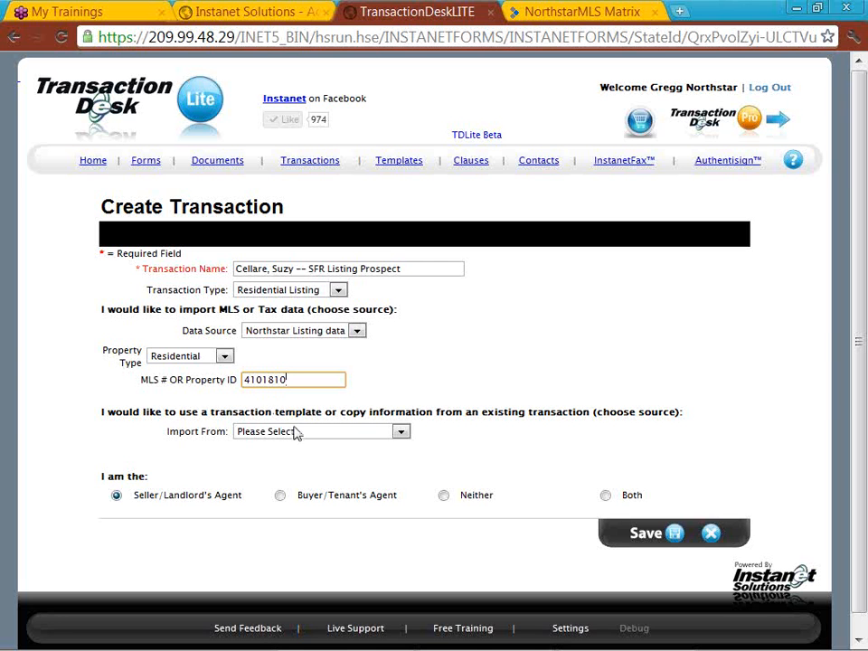
pyautogui.click(331, 435)
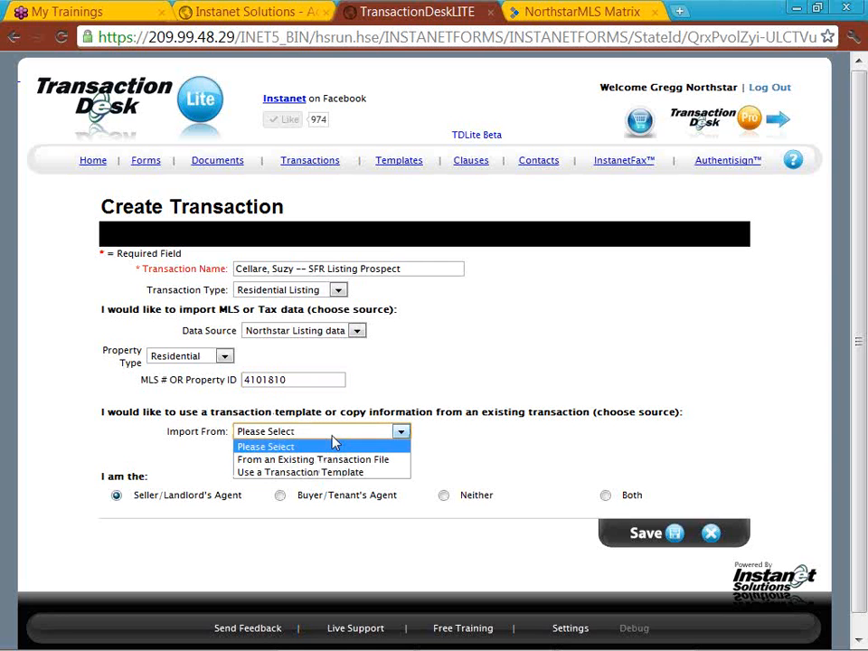
pyautogui.click(420, 474)
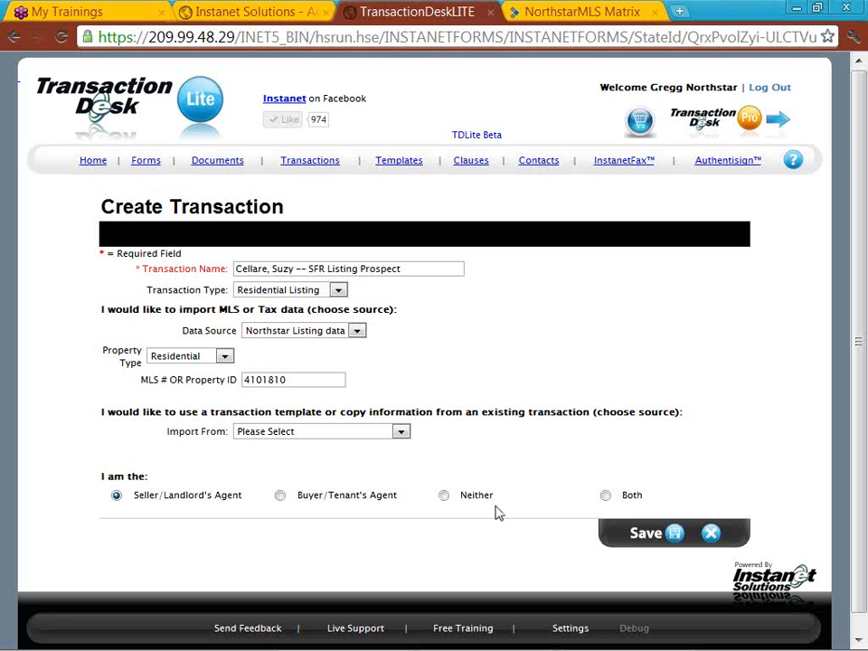
# - Set the agent role to Seller/Landlord's Agent and save the new transaction
pyautogui.click(606, 503)
pyautogui.click(117, 496)
pyautogui.click(671, 537)
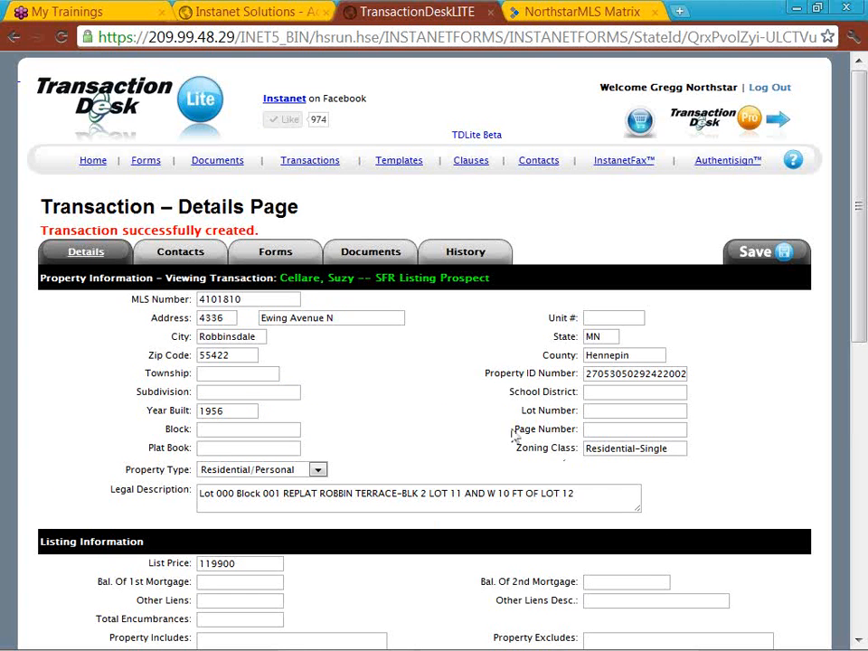
# - Change the property's Year Built to 1967 in the transaction details
pyautogui.click(236, 411)
pyautogui.press('BackSpace')
pyautogui.press('BackSpace')
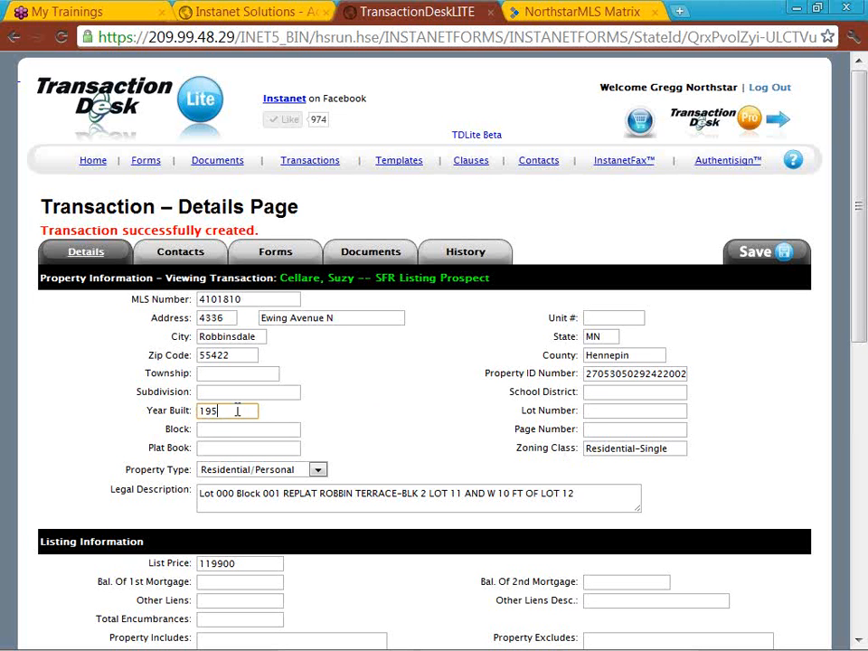
pyautogui.write('67')
pyautogui.click(353, 421)
# - Set the List Price to 129900 in the listing information
pyautogui.scroll(-2, 353, 422)
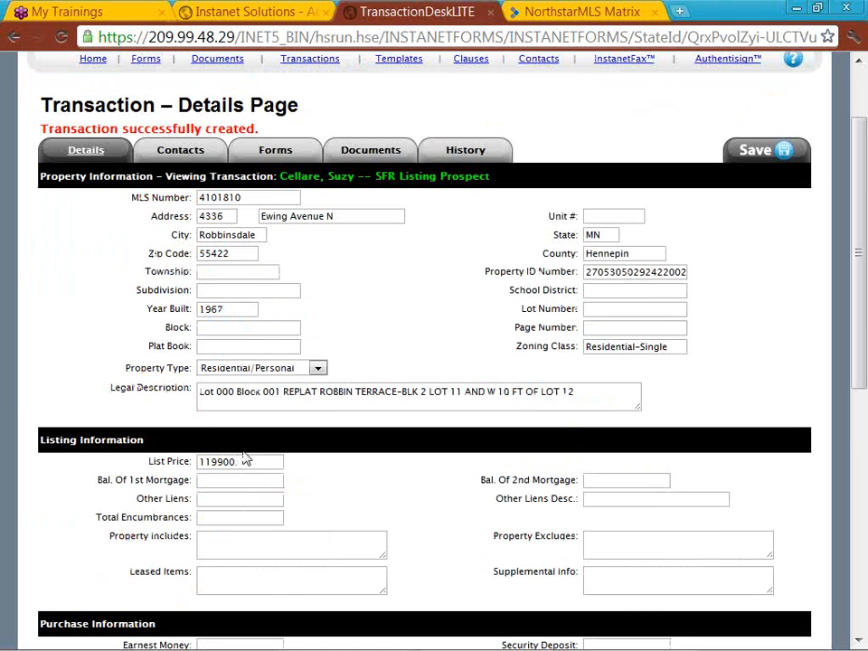
pyautogui.click(221, 461)
pyautogui.press('BackSpace')
pyautogui.press('BackSpace')
pyautogui.write('29')
# - Enter "kitchen appliances" as Property Includes and "riding lawn mower" as Property Excludes
pyautogui.click(289, 547)
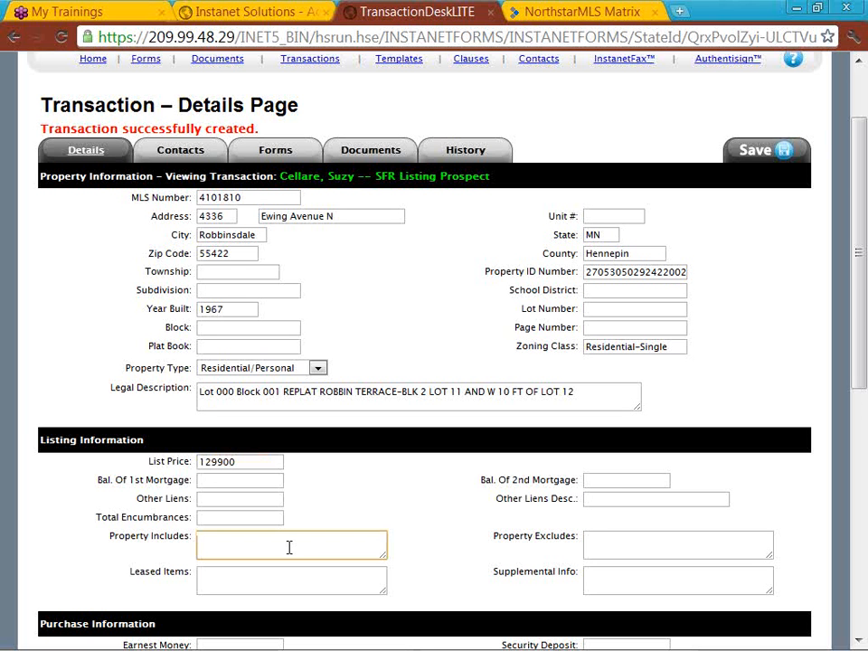
pyautogui.write('kitchen appliances')
pyautogui.press('Tab')
pyautogui.write('r')
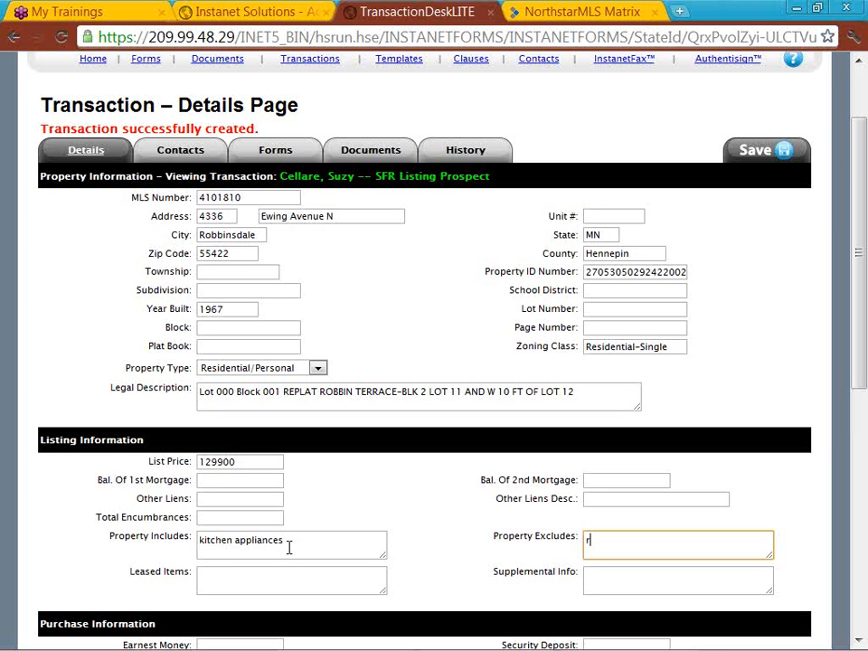
pyautogui.write('iding lawn mower')
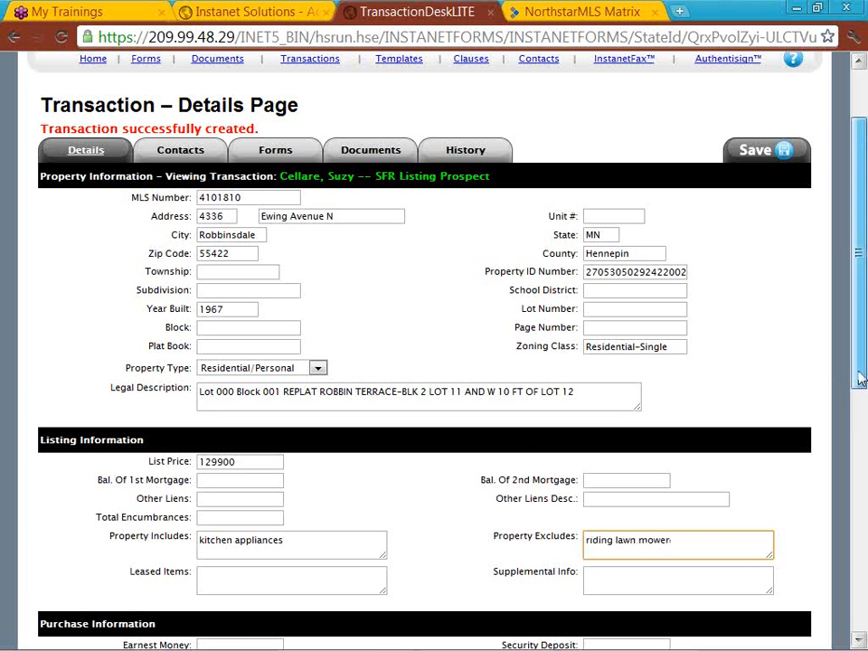
# - Review the remaining transaction details, then open the transaction's contacts list and save the changes when leaving the page
pyautogui.moveTo(860, 379); pyautogui.dragTo(859, 570)
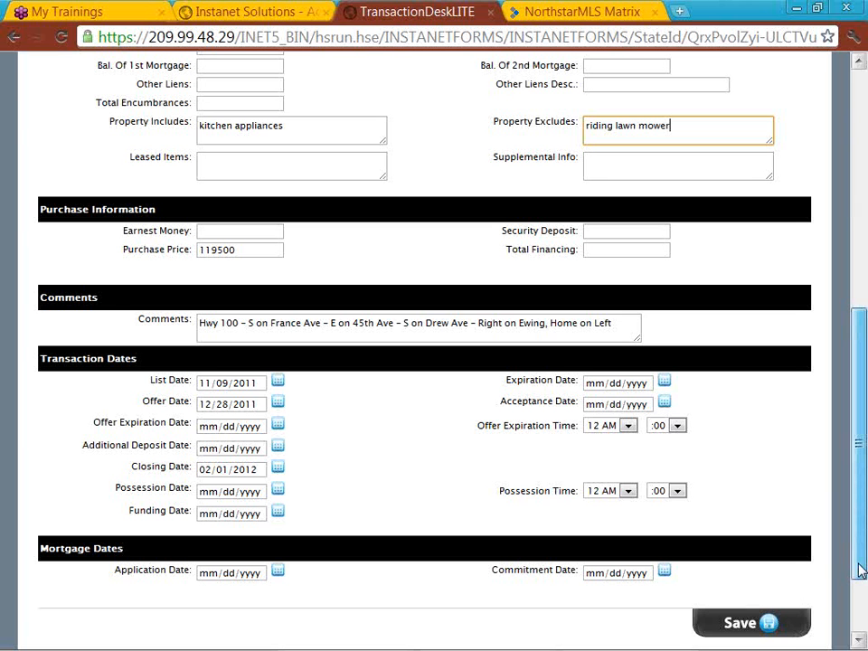
pyautogui.moveTo(860, 569); pyautogui.dragTo(862, 404)
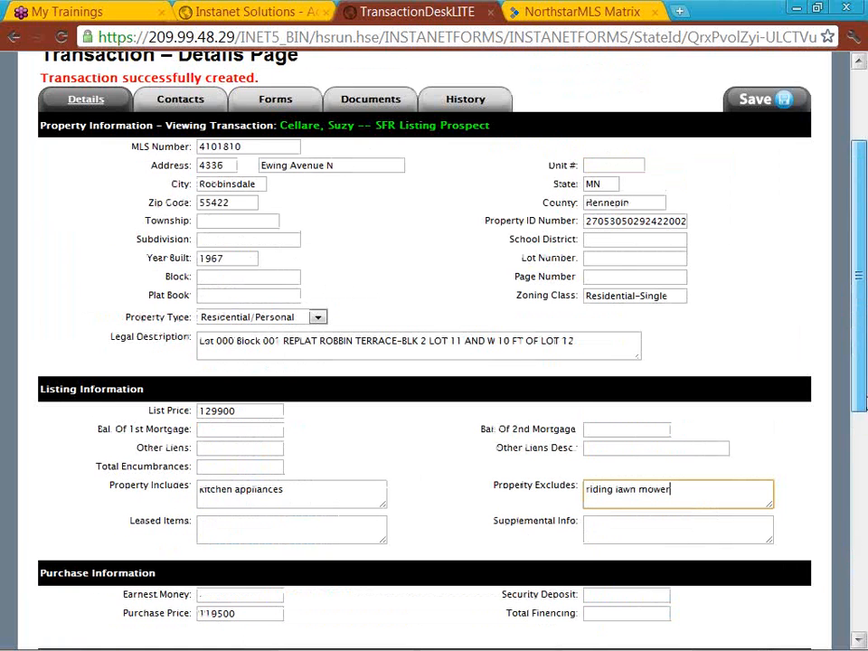
pyautogui.scroll(2, 862, 405)
pyautogui.click(625, 335)
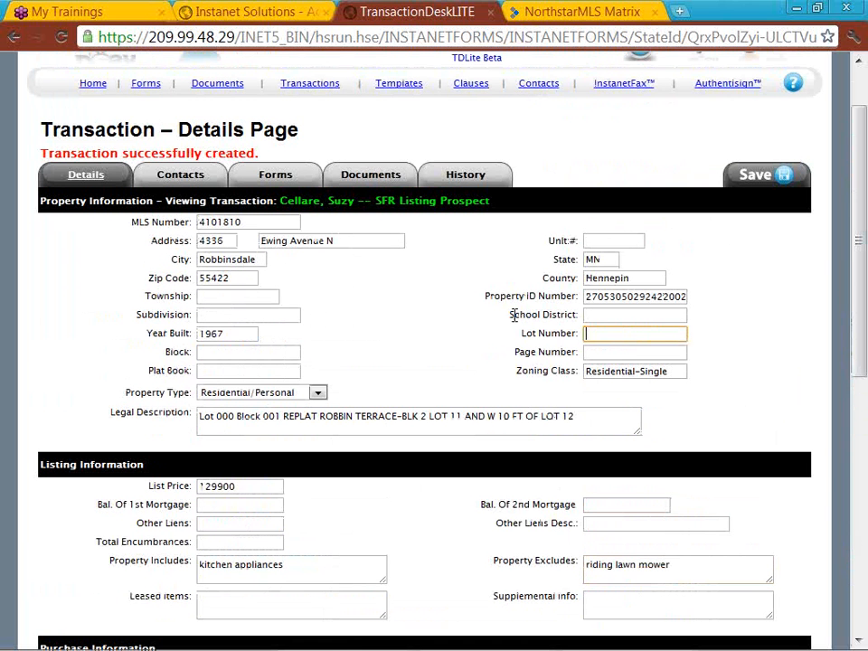
pyautogui.click(179, 177)
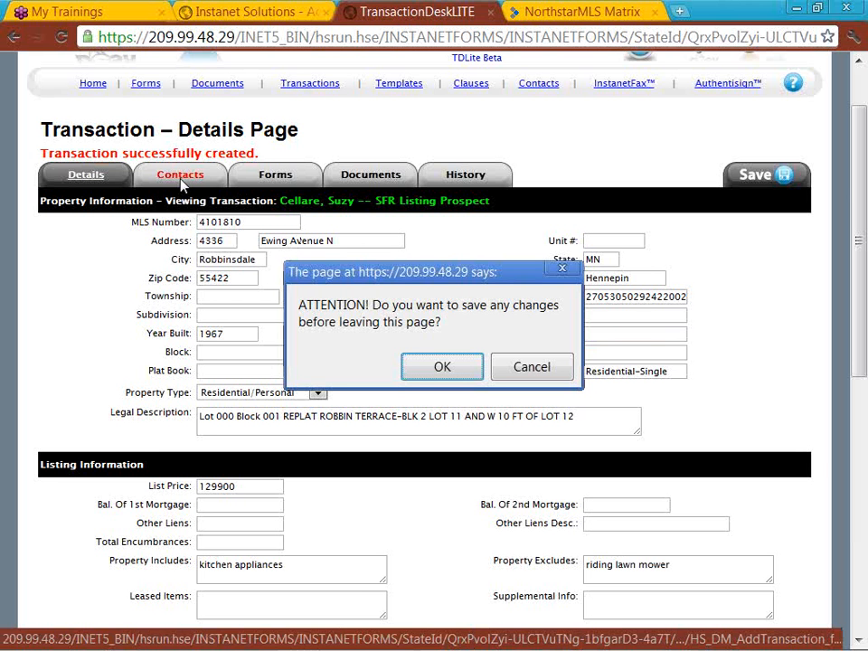
pyautogui.click(433, 378)
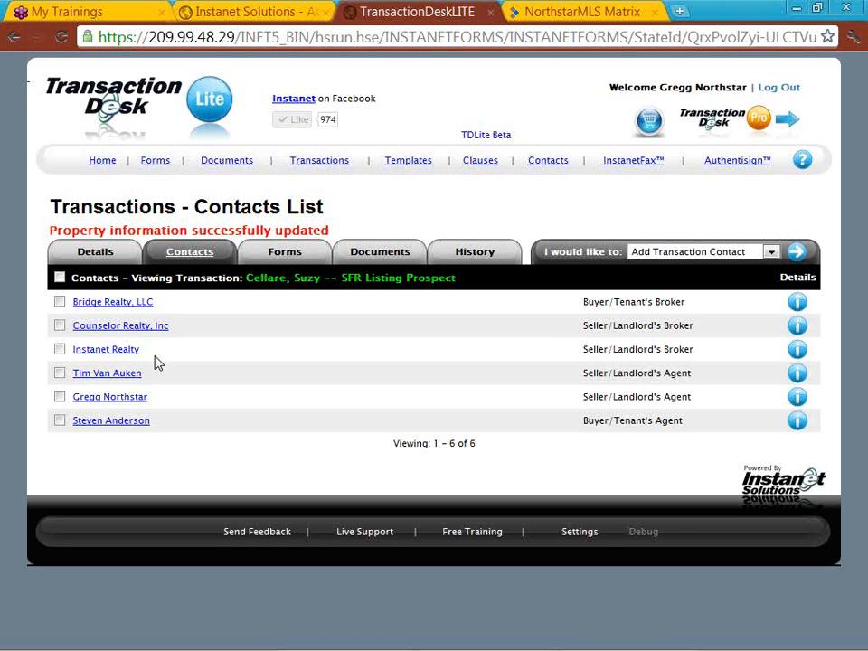
# - Delete Bridge Realty, LLC, Counselor Realty, Inc and the two outside agents imported with them from the transaction contacts
pyautogui.click(59, 421)
pyautogui.click(60, 373)
pyautogui.click(59, 326)
pyautogui.click(60, 302)
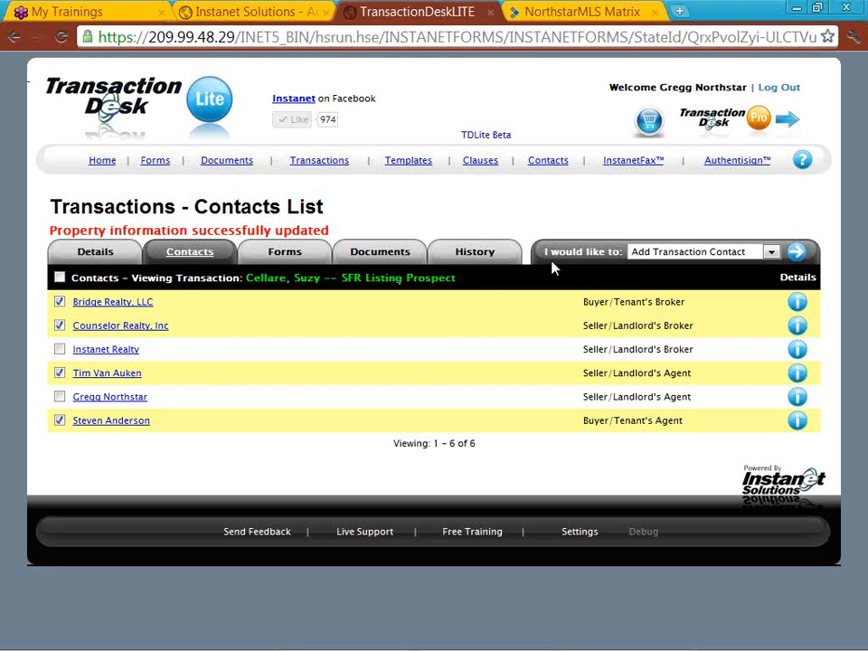
pyautogui.click(717, 256)
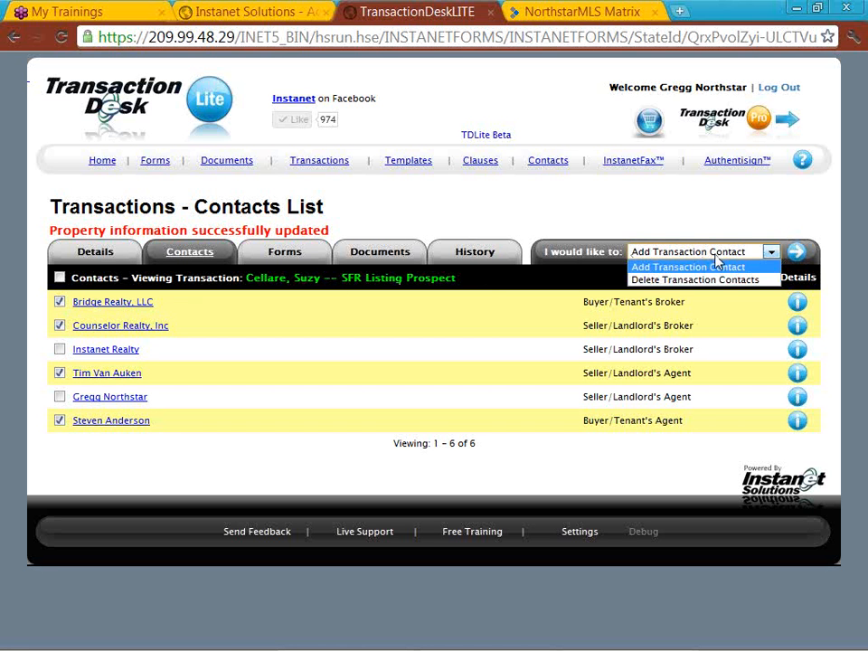
pyautogui.click(717, 279)
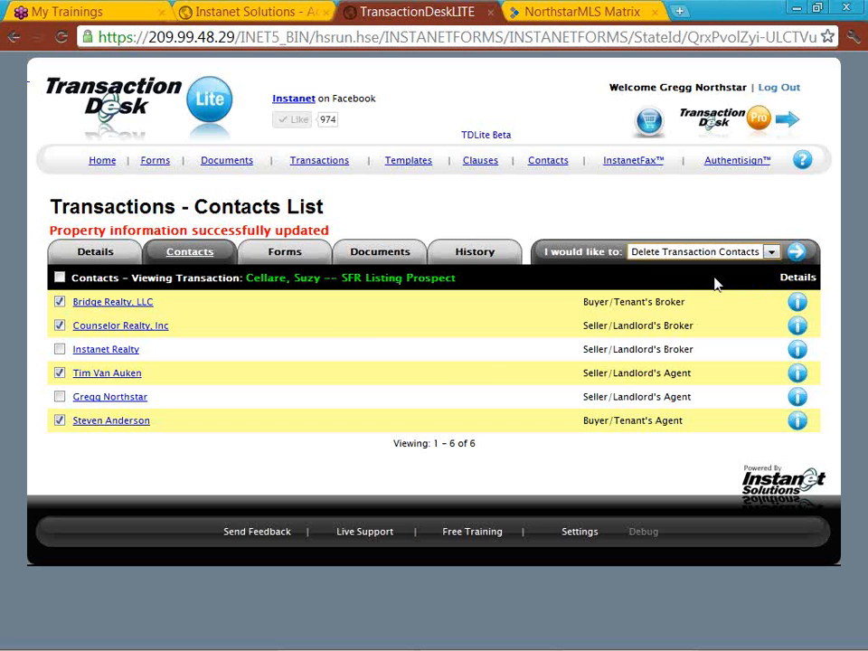
pyautogui.click(793, 254)
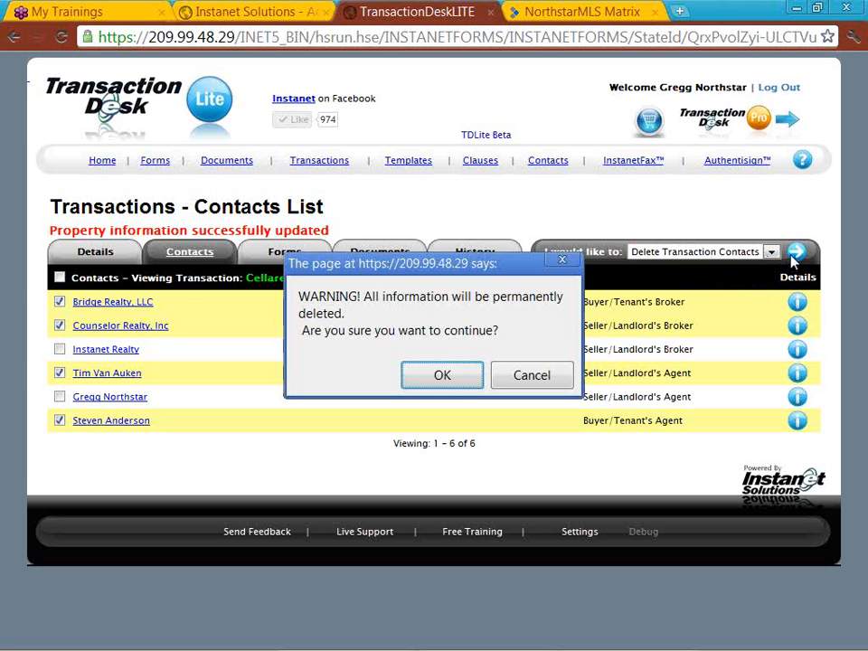
pyautogui.click(442, 375)
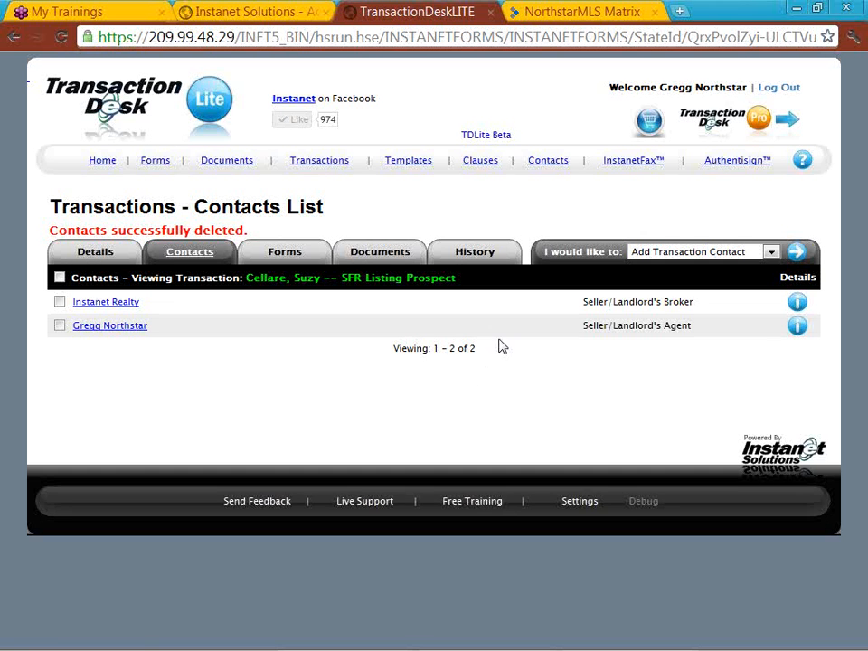
# - Start a new transaction contact of type Seller and enter the seller's first and last name
pyautogui.click(798, 259)
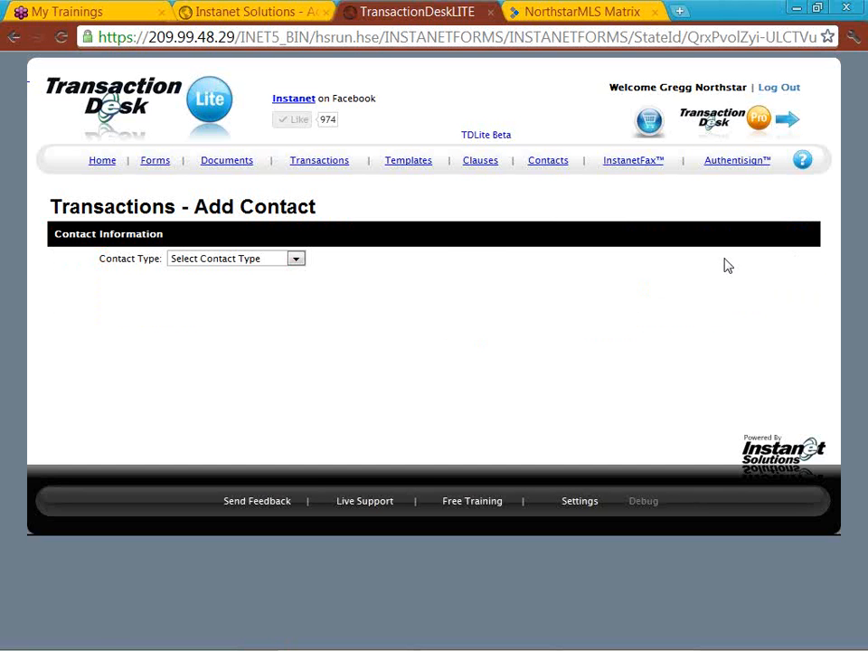
pyautogui.click(296, 260)
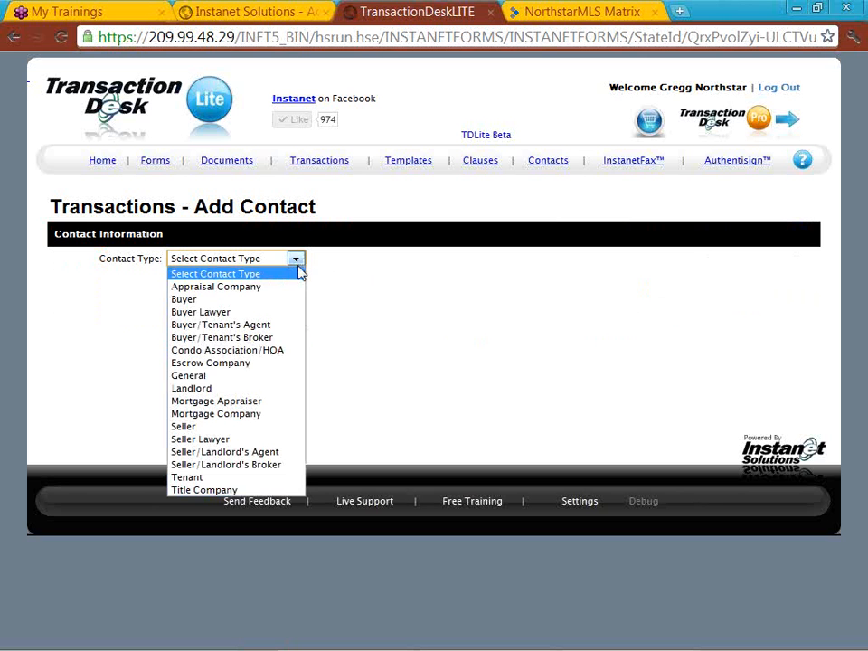
pyautogui.click(287, 428)
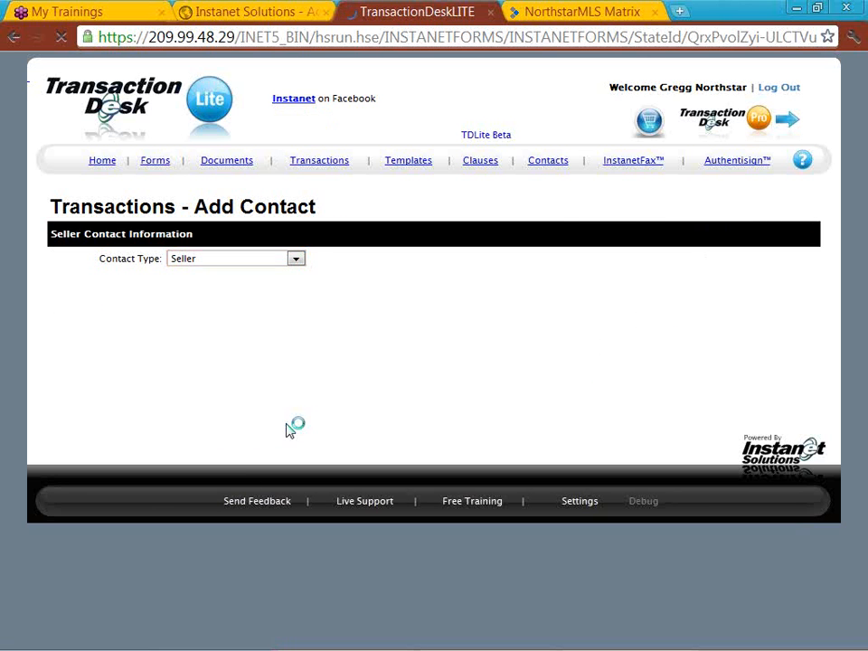
pyautogui.click(210, 280)
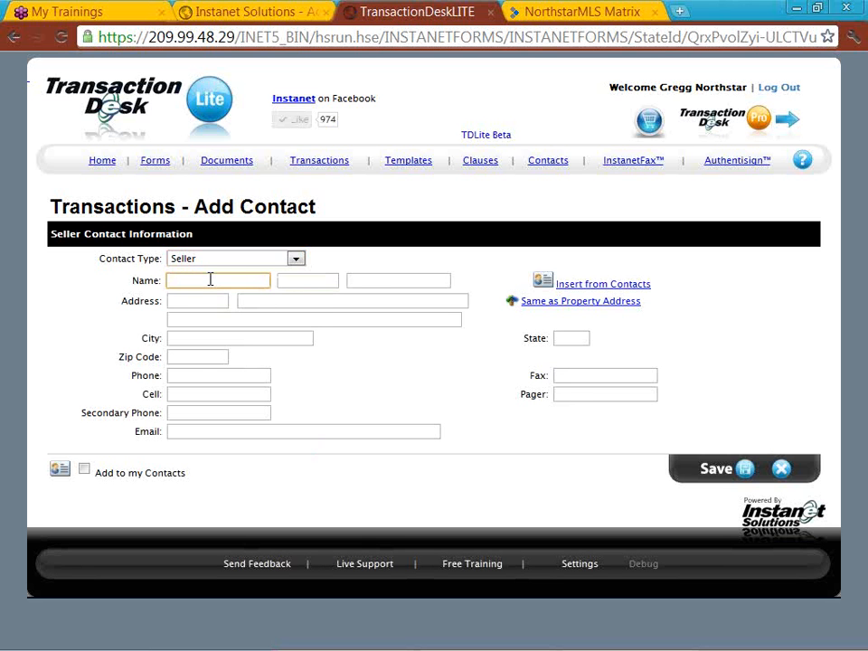
pyautogui.write('Suzy')
pyautogui.press('Tab')
pyautogui.press('Tab')
pyautogui.write('Cellare')
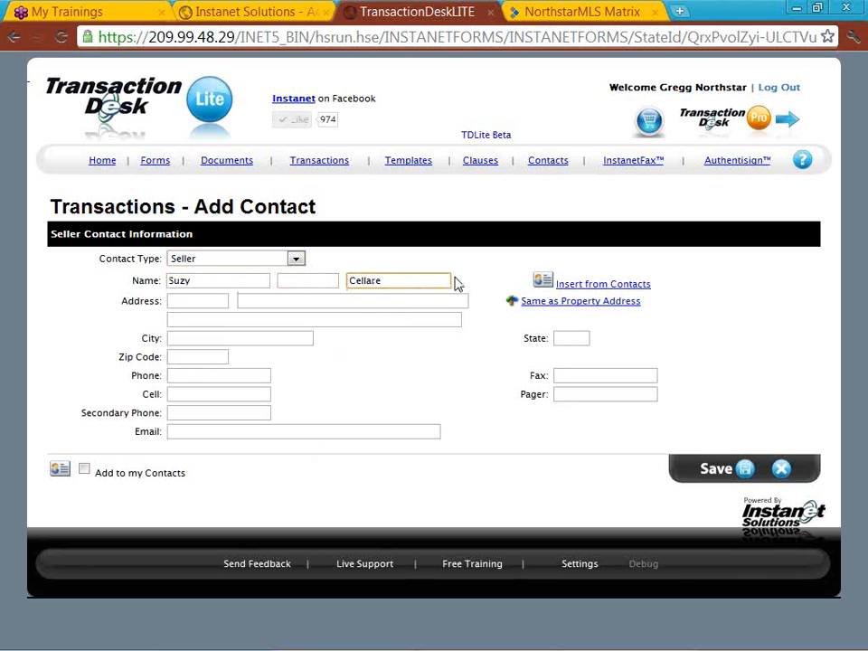
# - Fill the seller's address from the property address and enter the seller's cell phone number
pyautogui.click(534, 307)
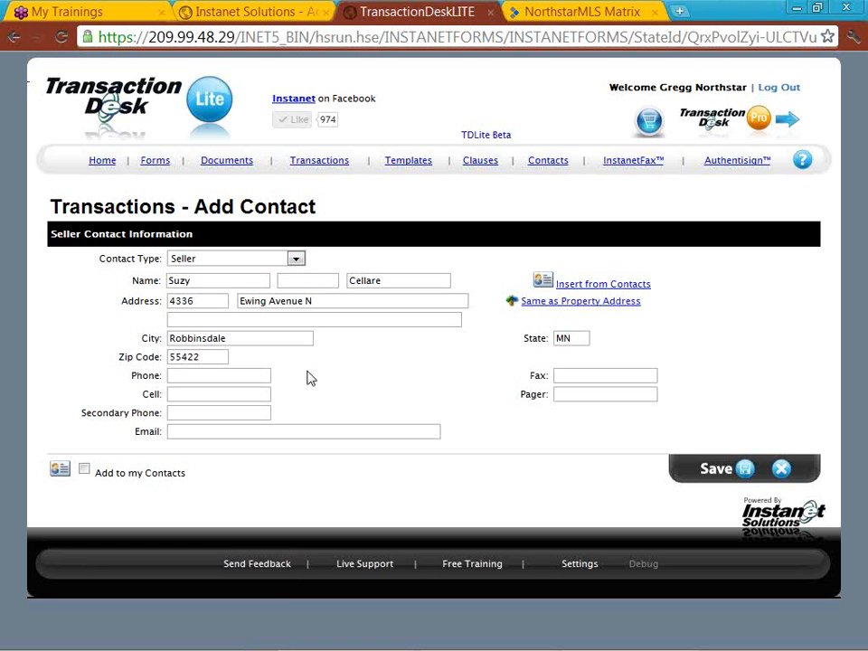
pyautogui.click(253, 393)
pyautogui.click(253, 392)
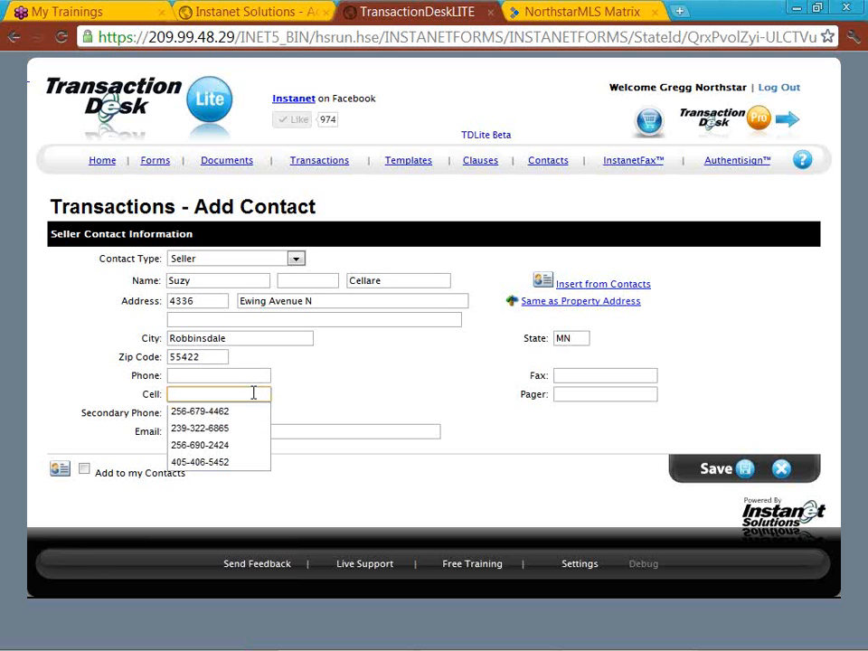
pyautogui.write('512-55')
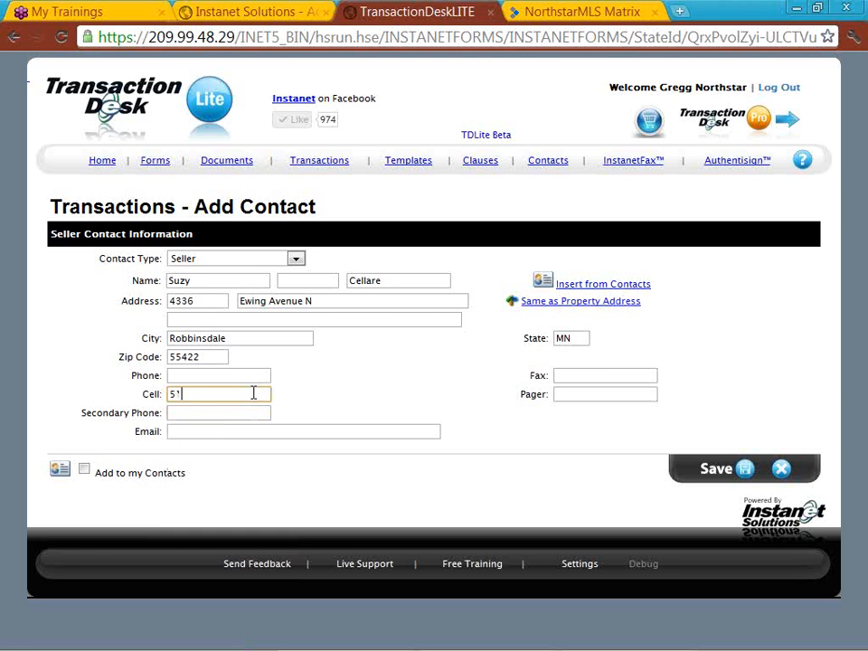
pyautogui.write('5-1212')
# - Fill in the seller's e-mail, include the seller in the personal contacts, and save the transaction contact
pyautogui.click(231, 432)
pyautogui.write('auth')
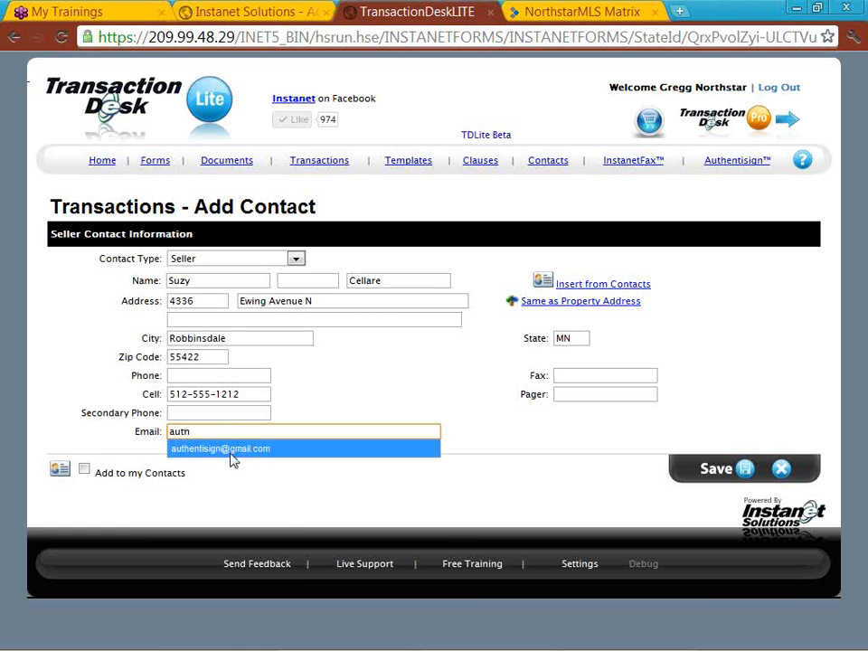
pyautogui.click(230, 449)
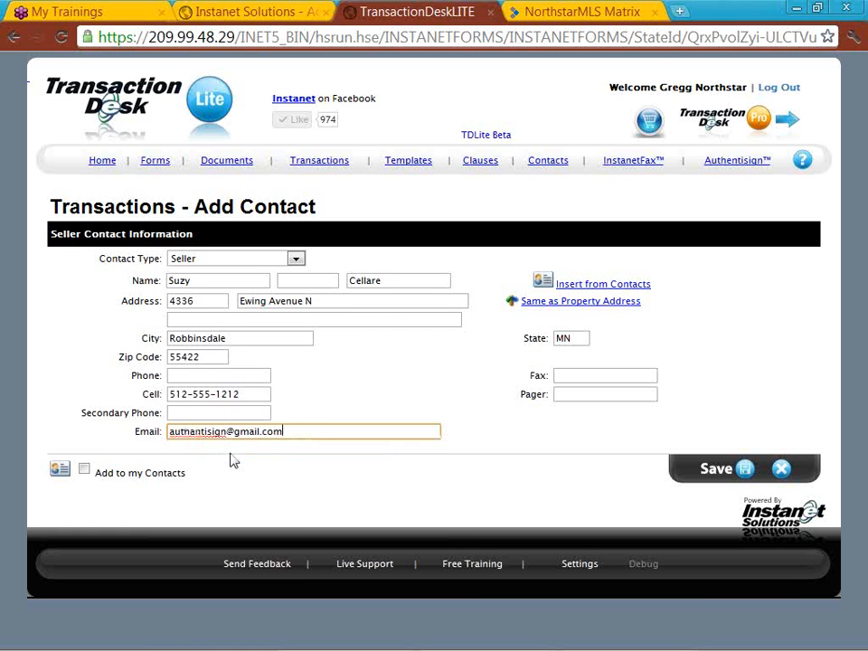
pyautogui.click(84, 469)
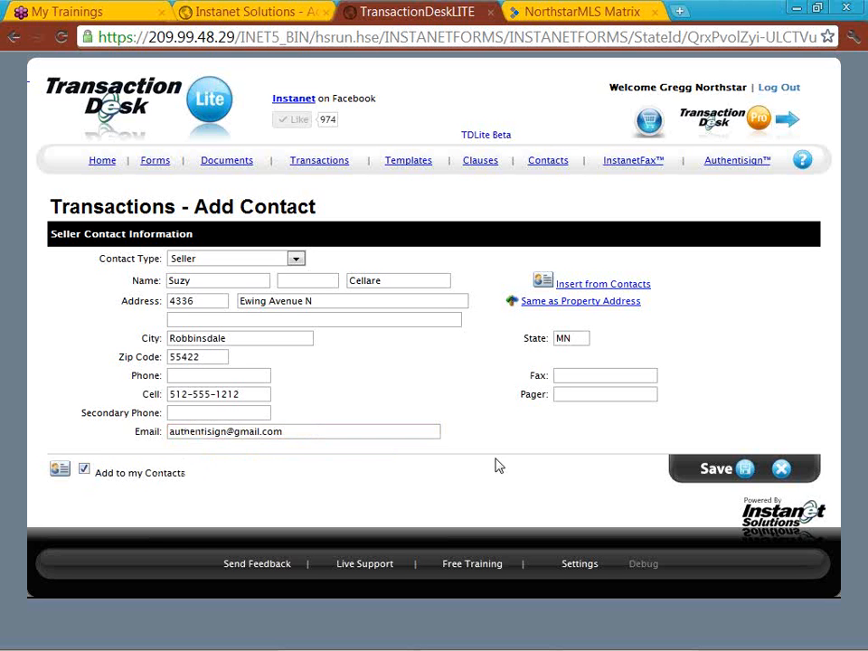
pyautogui.click(740, 470)
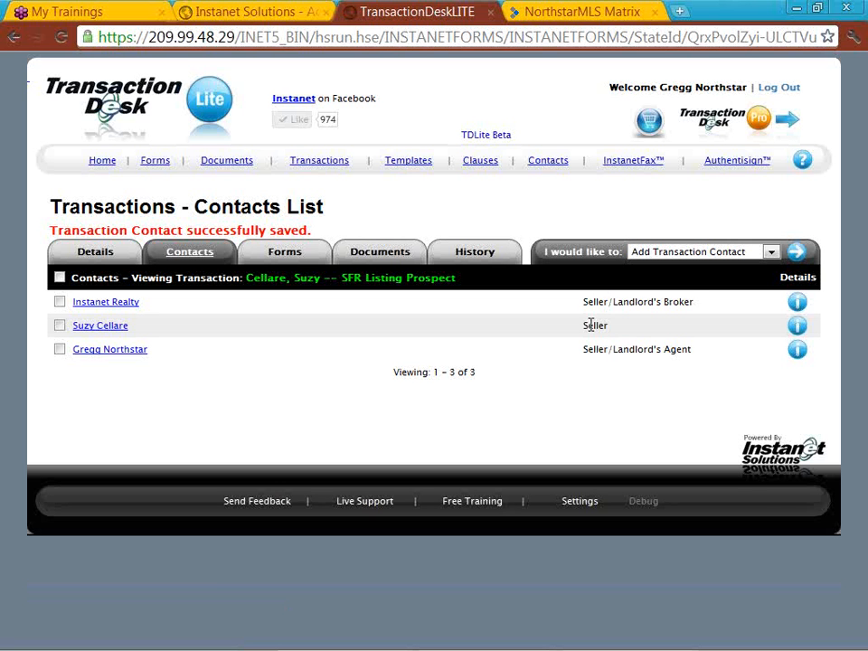
# - Open the transaction's forms list, start adding new forms, and expand the Residential Listing (MN) folder under Individual Forms
pyautogui.click(548, 163)
pyautogui.click(294, 259)
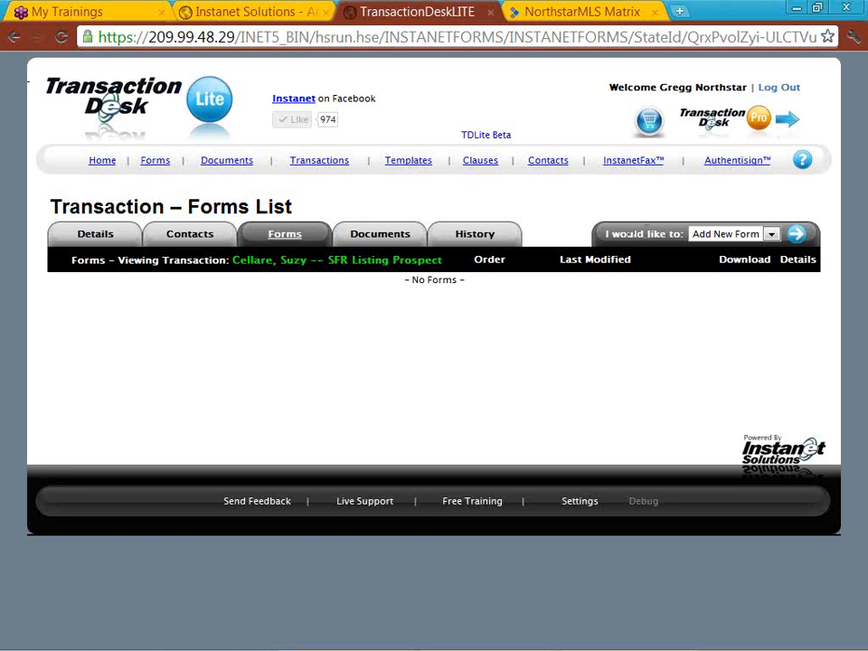
pyautogui.click(796, 236)
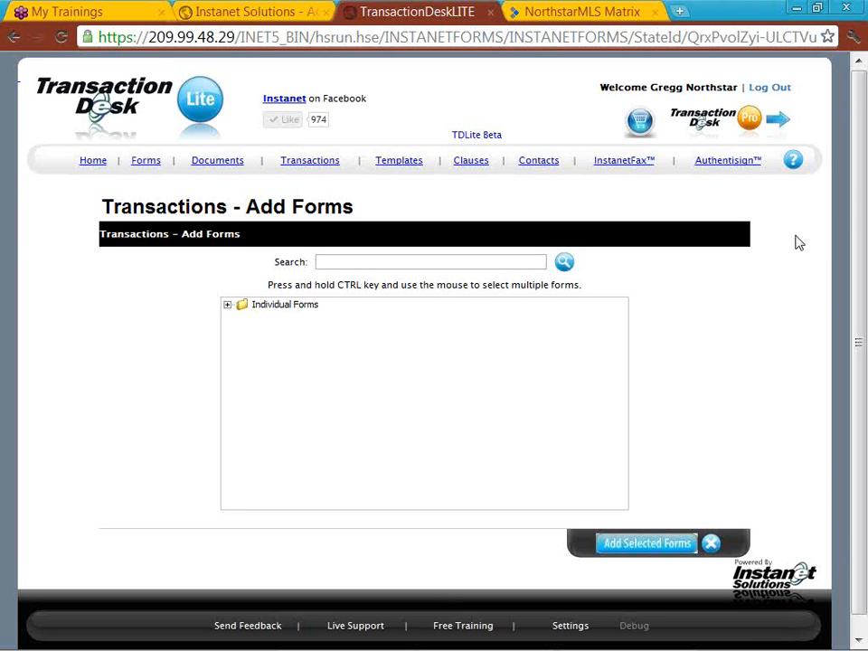
pyautogui.click(307, 309)
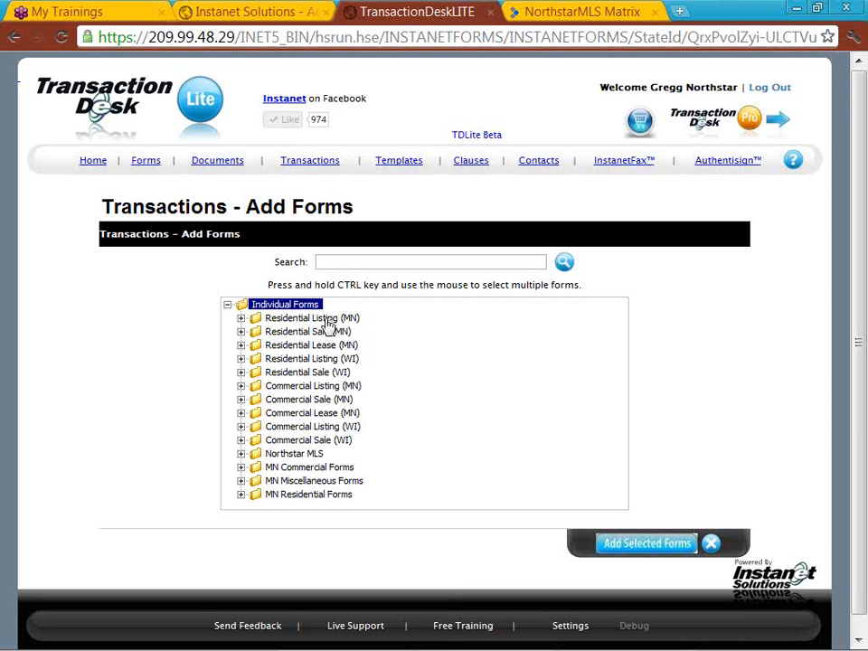
pyautogui.doubleClick(327, 319)
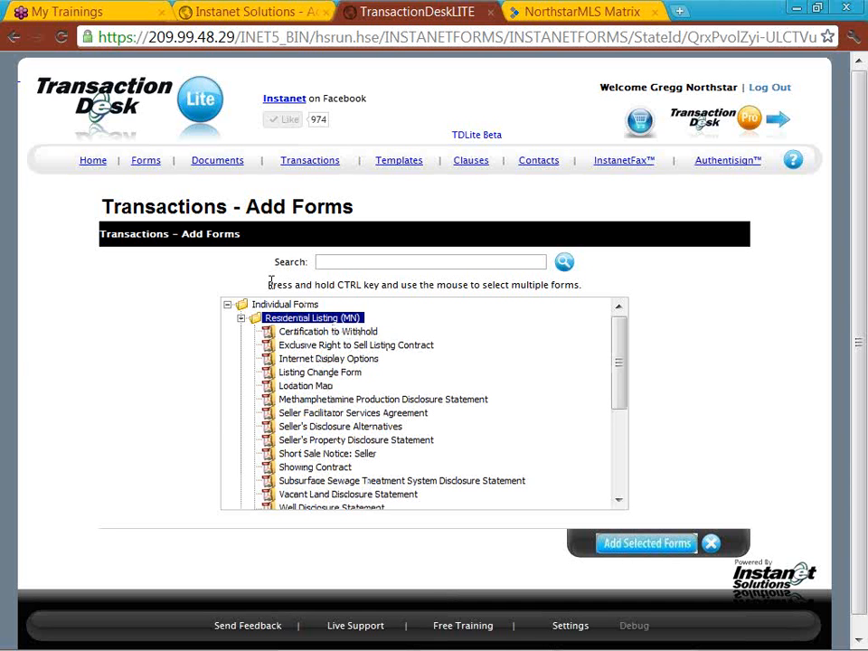
# - Add the Exclusive Right to Sell Listing Contract, Internet Display Options, Seller's Property Disclosure Statement and Showing Contract forms to the transaction
pyautogui.moveTo(267, 284); pyautogui.dragTo(582, 285)
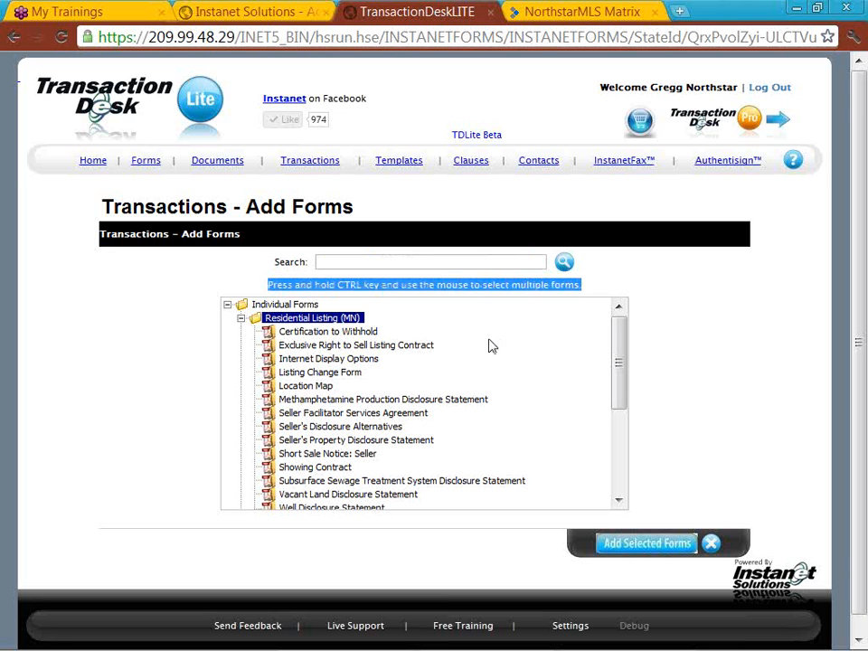
pyautogui.click(385, 352)
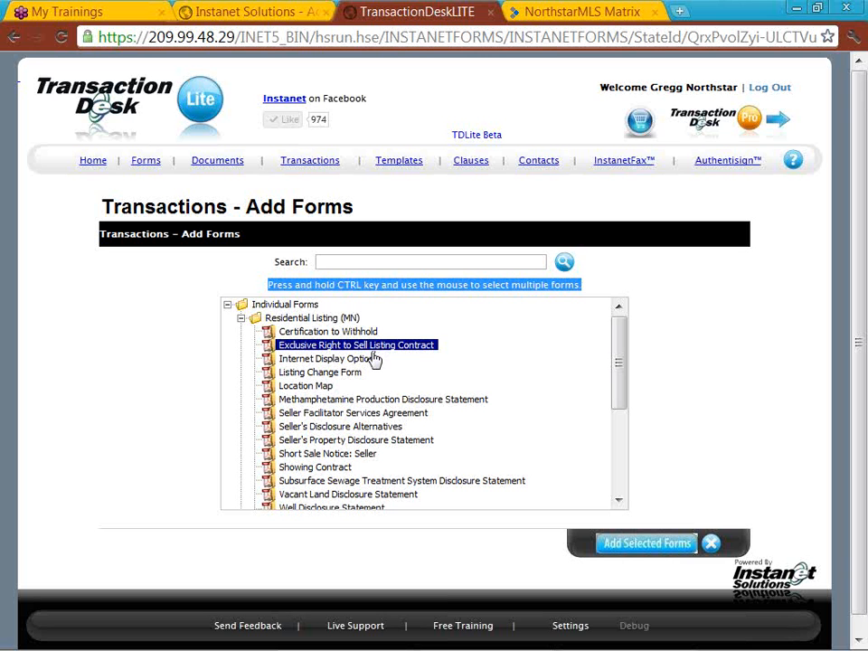
pyautogui.keyDown('ctrl'); pyautogui.click(342, 361); pyautogui.keyUp('ctrl')
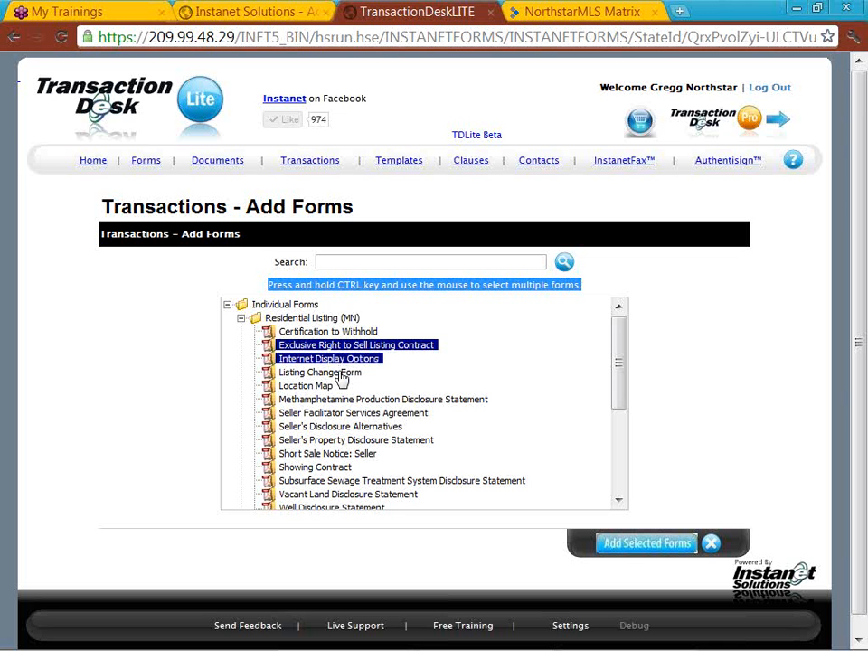
pyautogui.keyDown('ctrl'); pyautogui.click(340, 427); pyautogui.keyUp('ctrl')
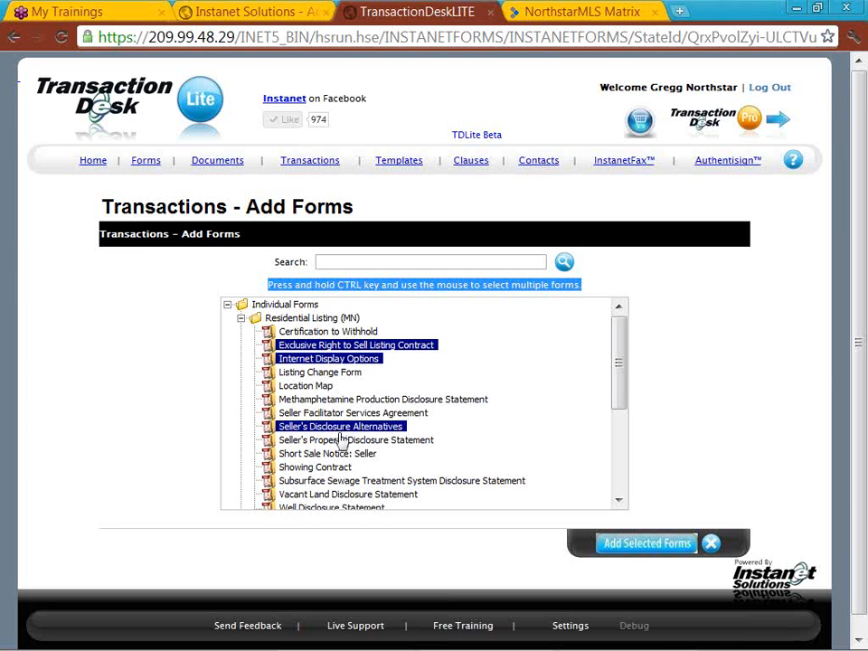
pyautogui.keyDown('ctrl'); pyautogui.click(340, 441); pyautogui.keyUp('ctrl')
pyautogui.keyDown('ctrl'); pyautogui.click(340, 429); pyautogui.keyUp('ctrl')
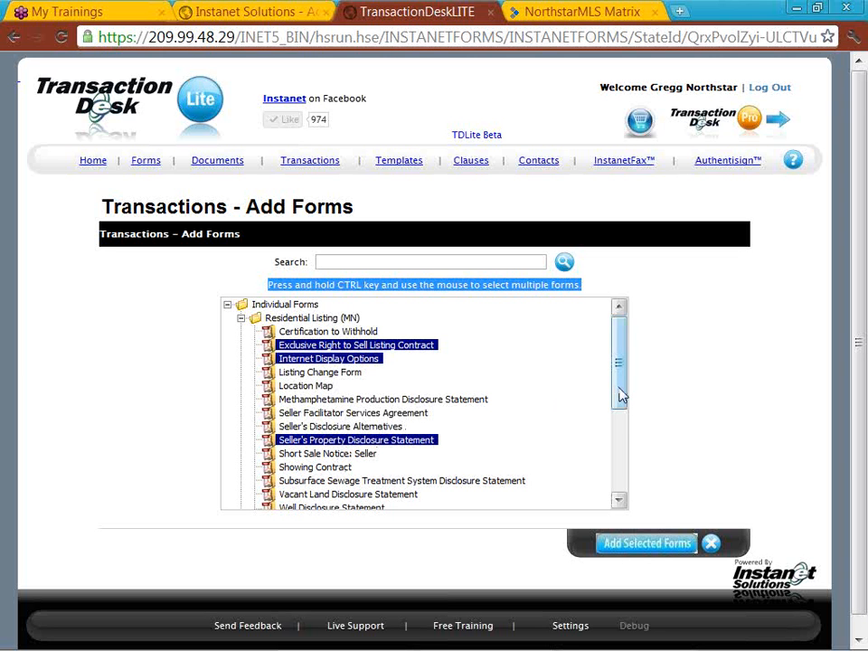
pyautogui.moveTo(620, 395); pyautogui.dragTo(620, 412)
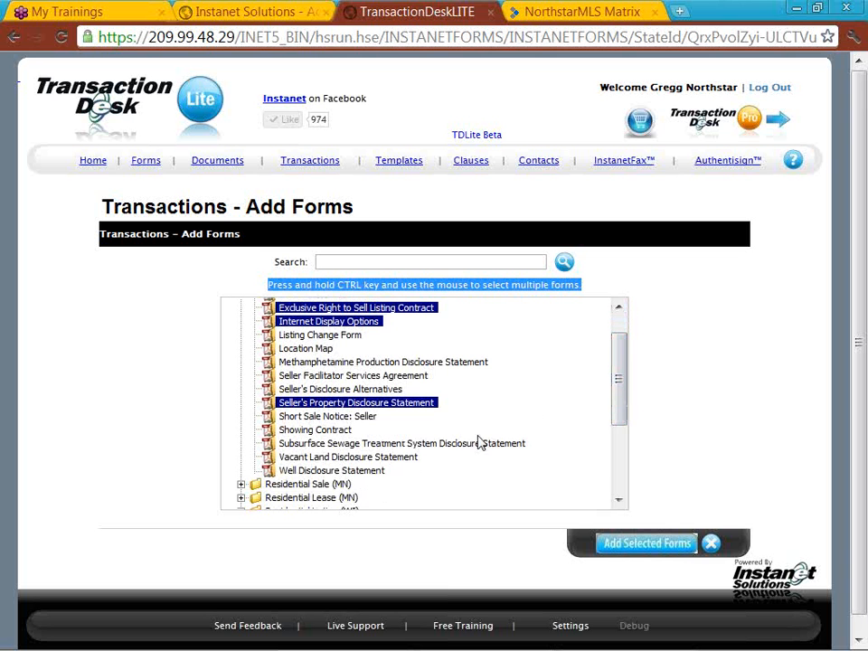
pyautogui.keyDown('ctrl'); pyautogui.click(347, 433); pyautogui.keyUp('ctrl')
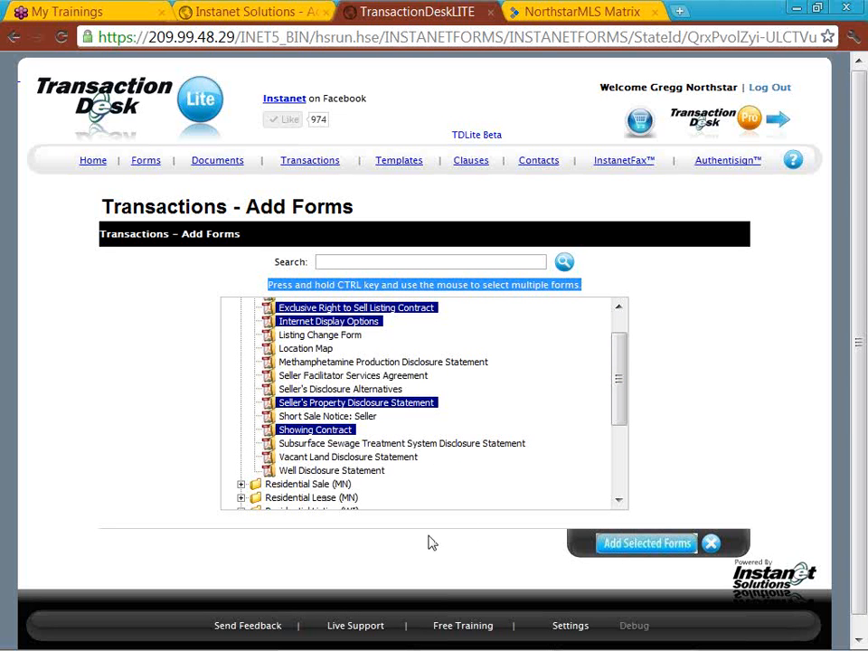
pyautogui.click(608, 553)
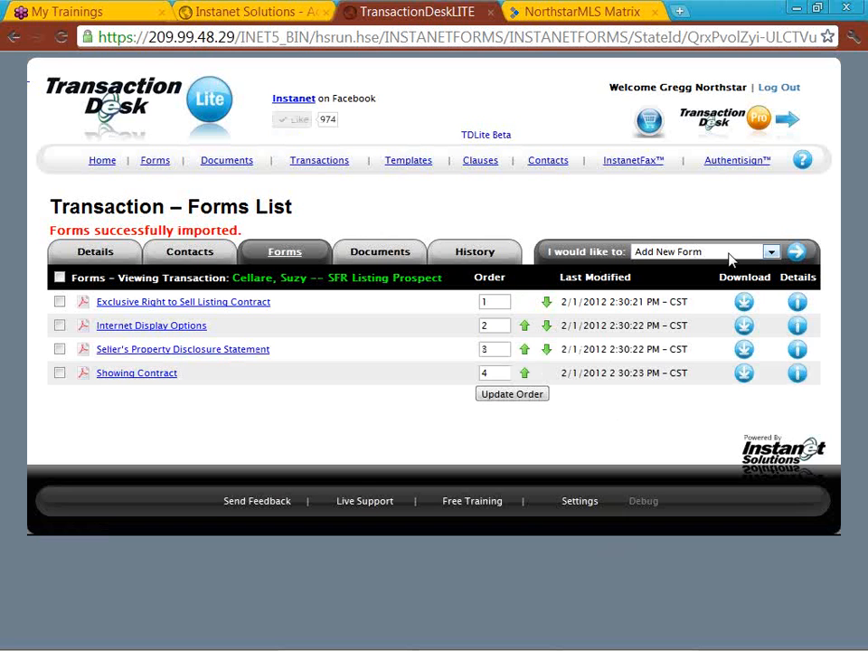
# - Auto-populate the transaction's forms with its details, dates and contacts, and open the Exclusive Right to Sell Listing Contract
pyautogui.click(770, 254)
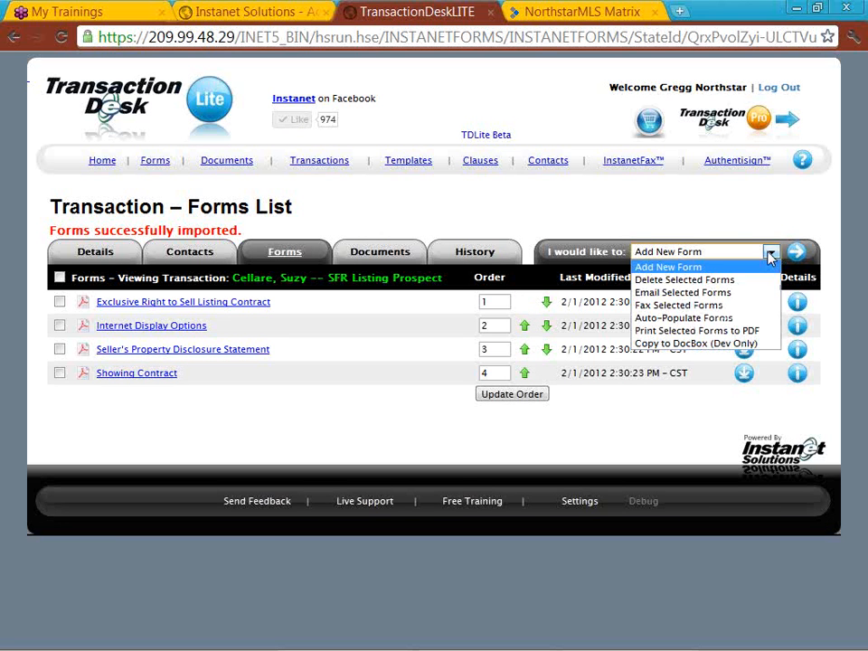
pyautogui.click(770, 321)
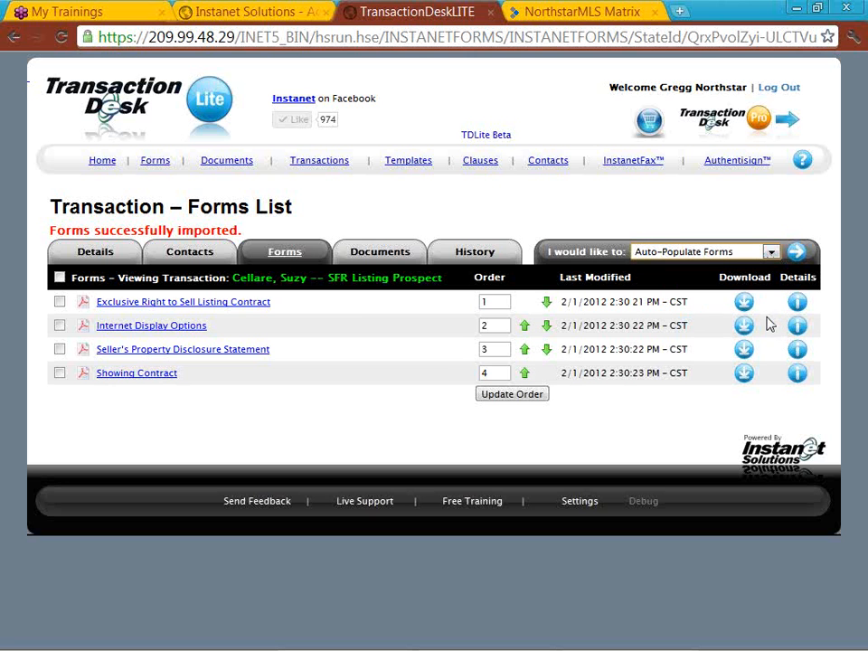
pyautogui.click(795, 254)
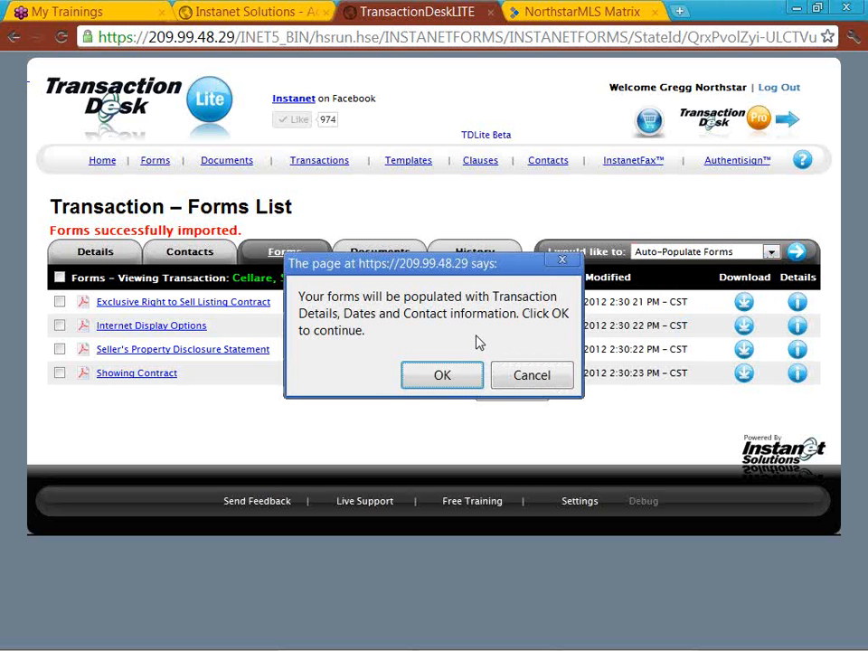
pyautogui.click(449, 375)
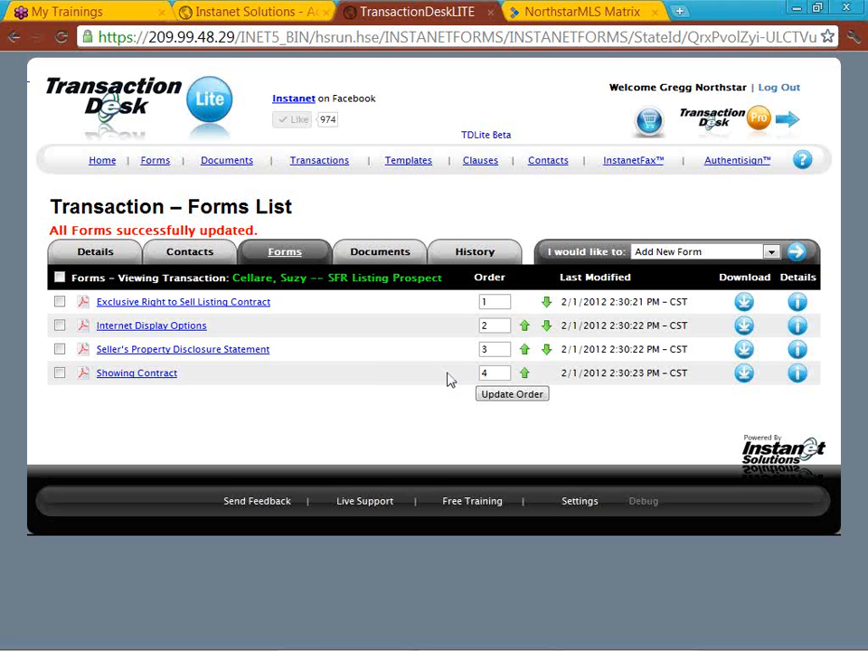
pyautogui.click(234, 307)
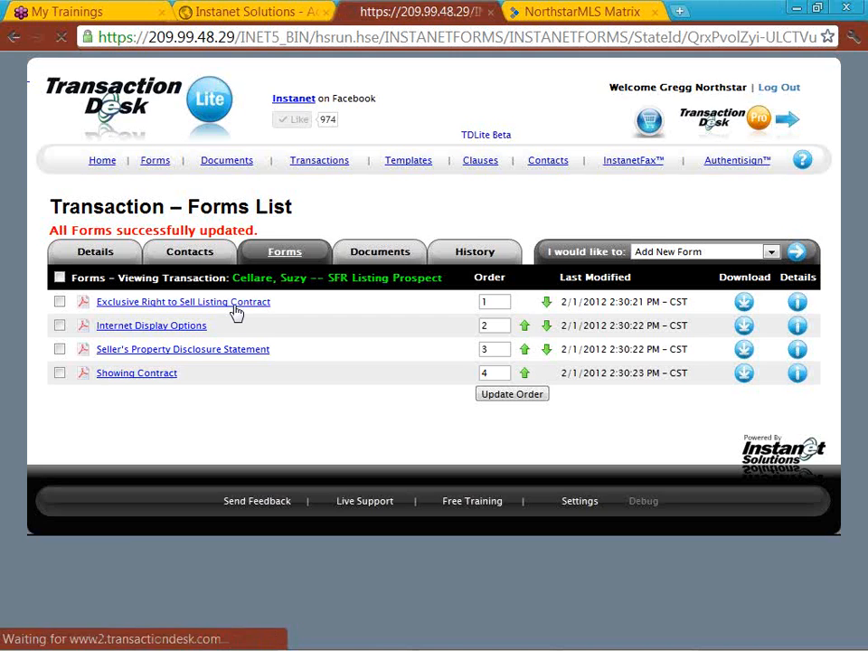
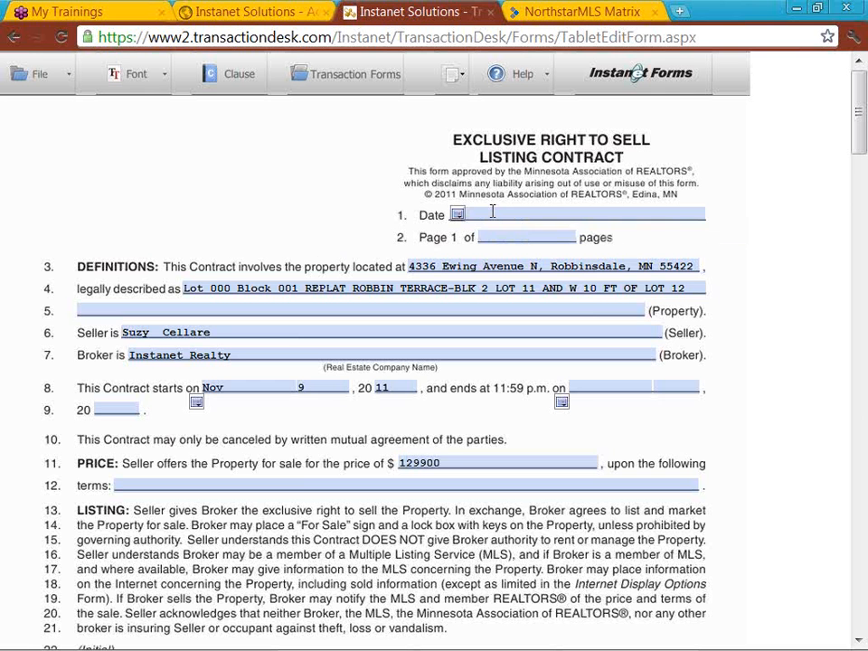
# - Enter the sample text "type or paste to add deta" in the contract's Date field on line 1
pyautogui.click(493, 212)
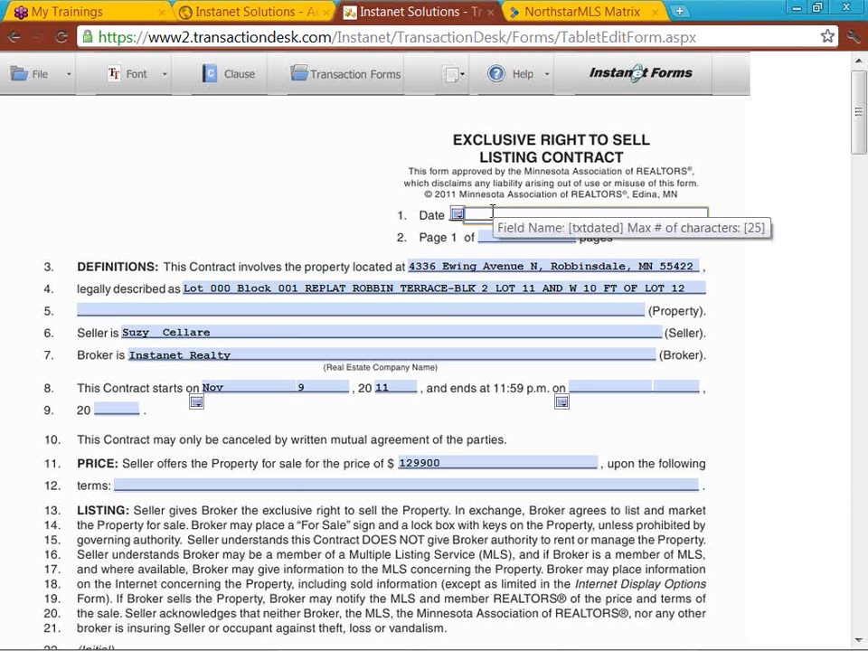
pyautogui.write('ty')
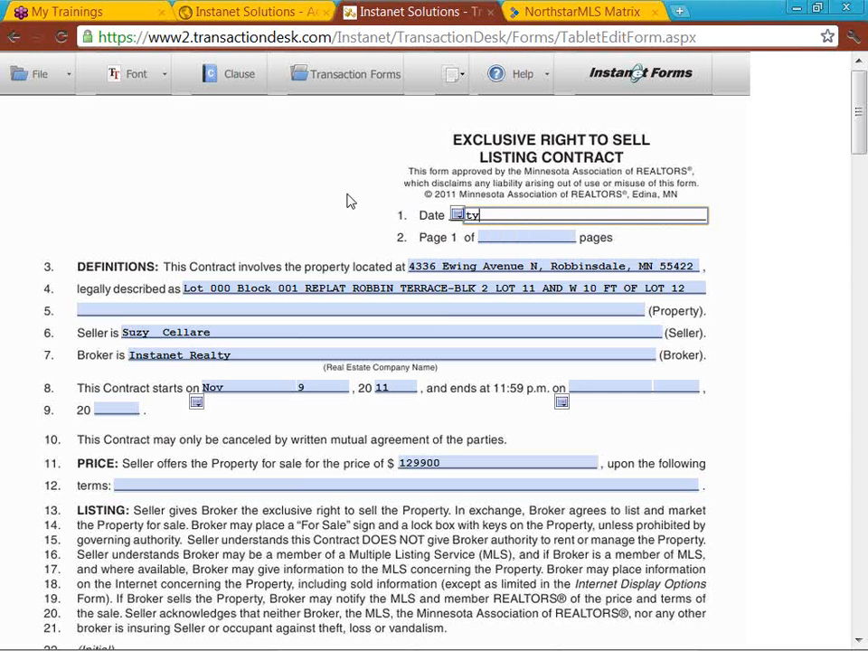
pyautogui.write('pe or paste to ad')
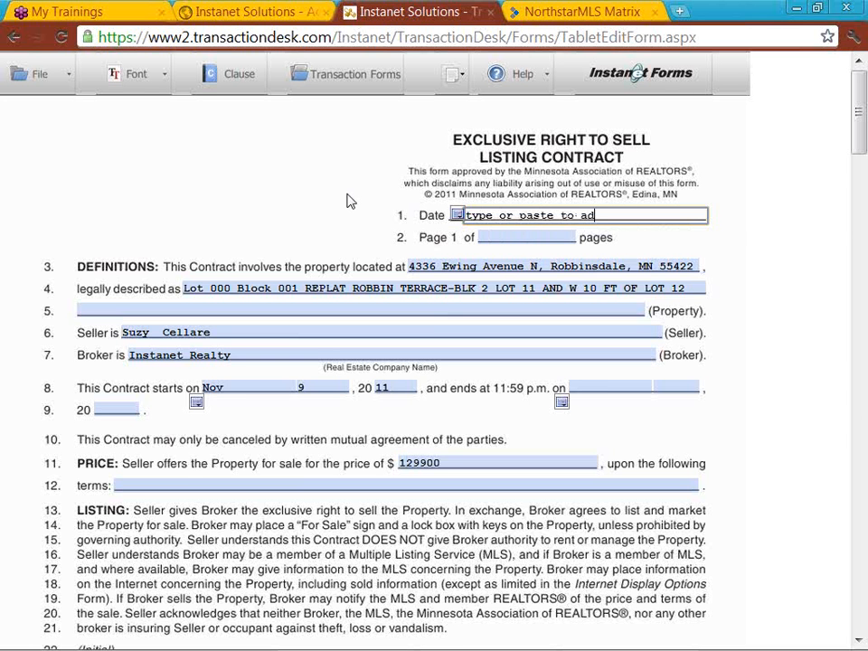
pyautogui.write('d deta')
pyautogui.click(363, 217)
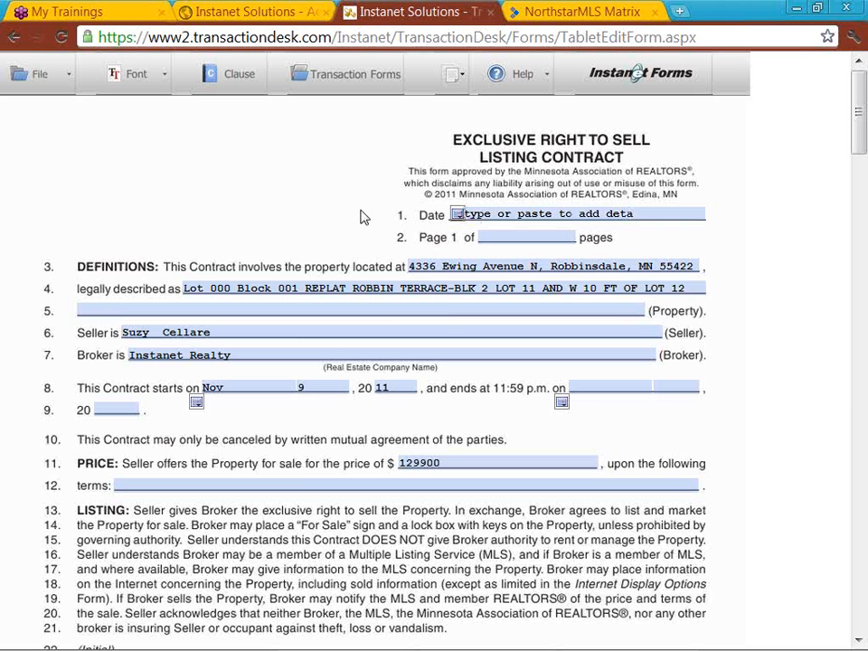
# - Set the contract's Date on line 1 to 02/29/12 using the calendar
pyautogui.click(457, 217)
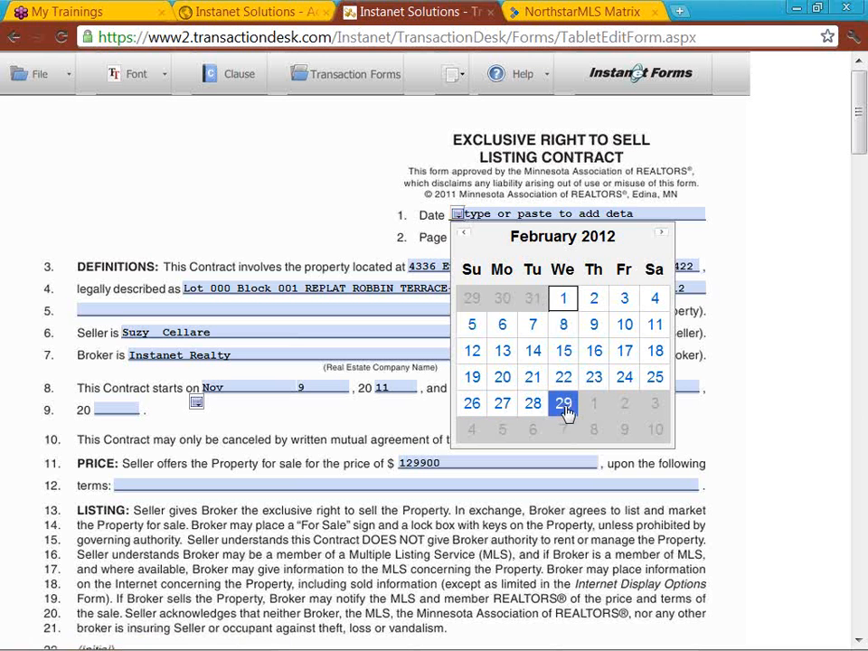
pyautogui.click(564, 405)
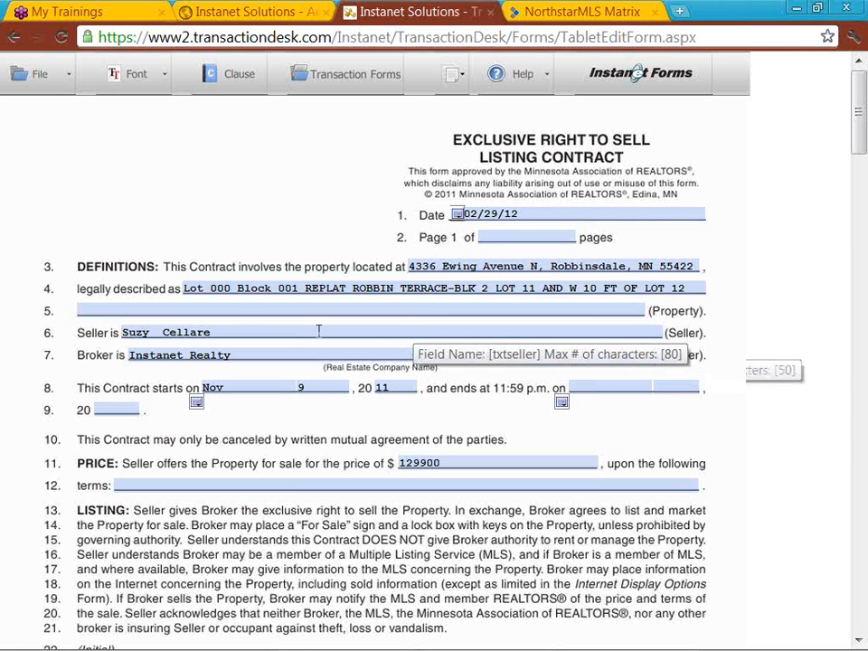
pyautogui.click(218, 333)
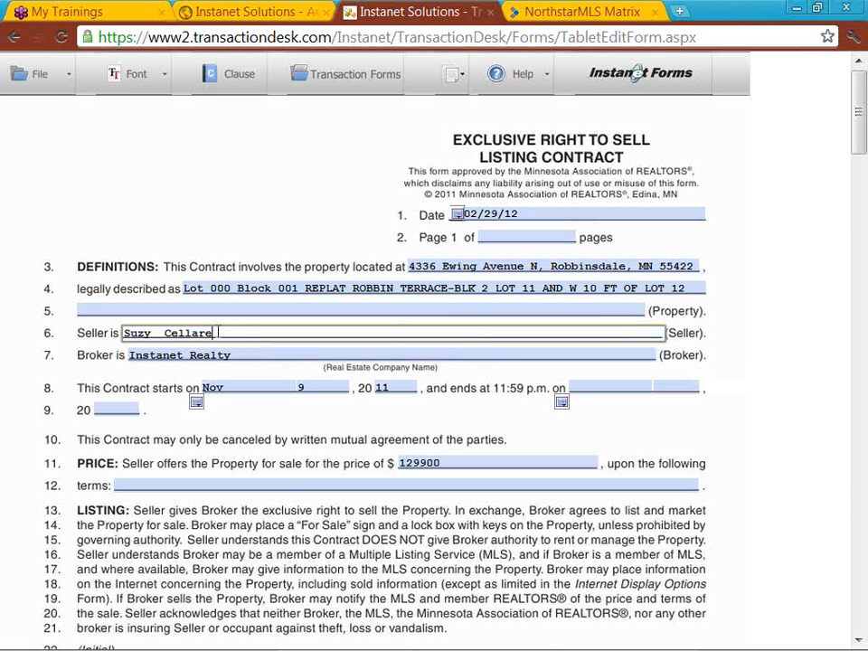
# - Fill the second legal description line with "type to add details, tab to go to the next fillable field"
pyautogui.click(220, 309)
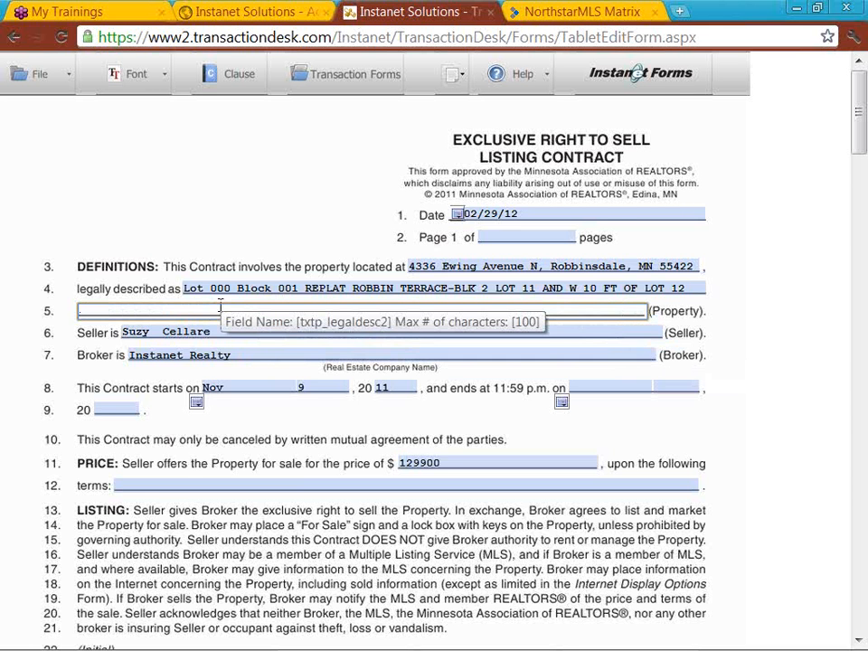
pyautogui.write('type to add da')
pyautogui.press('BackSpace')
pyautogui.write('etails,')
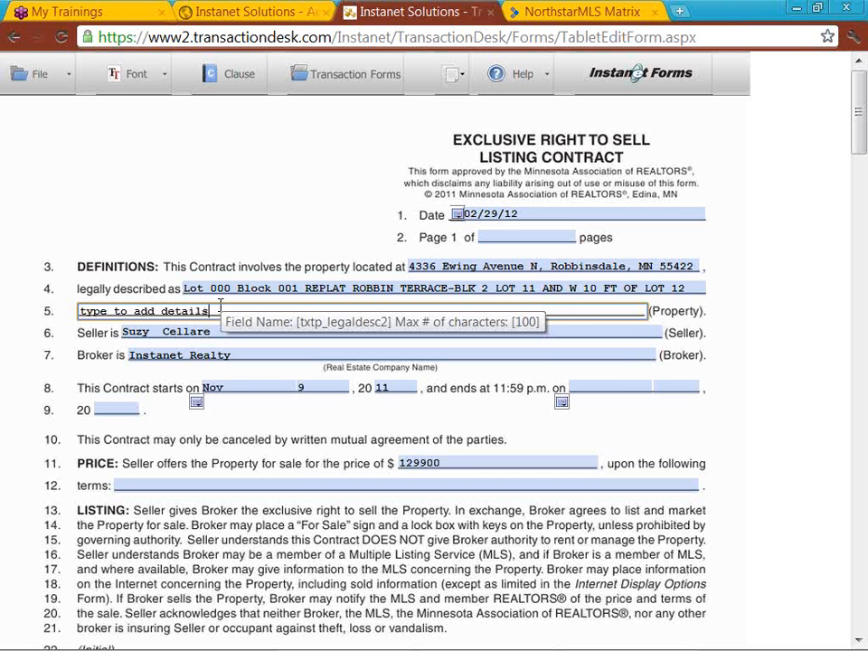
pyautogui.write(' tab')
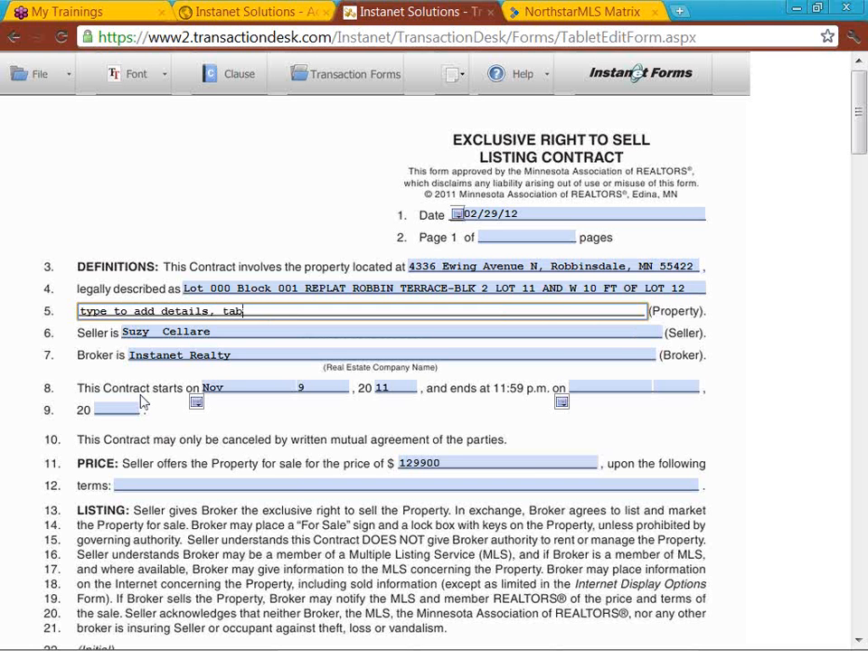
pyautogui.write(' to go to the next fi')
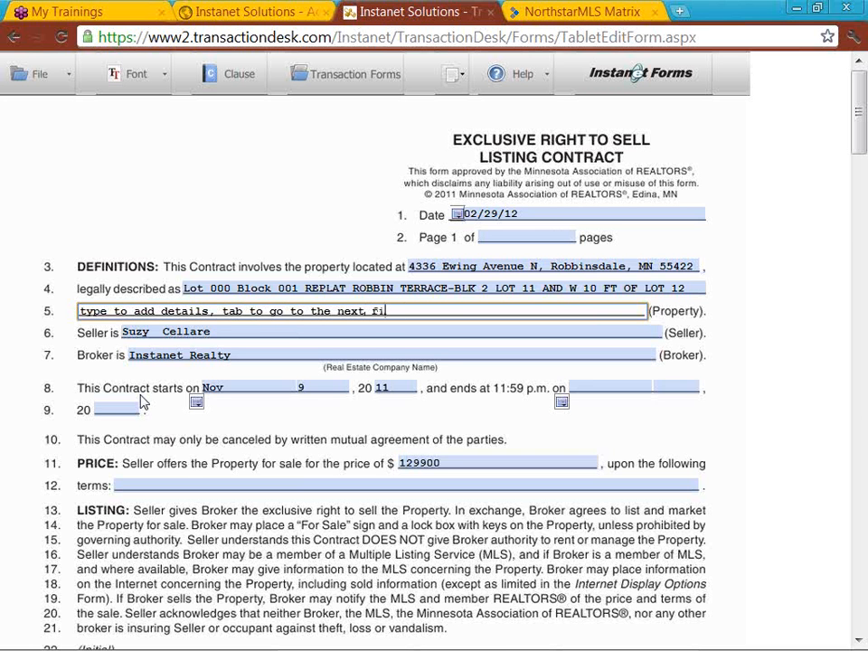
pyautogui.write('llable field')
# - Append "or assigns" after the seller's name on line 6 of the contract
pyautogui.press('Tab')
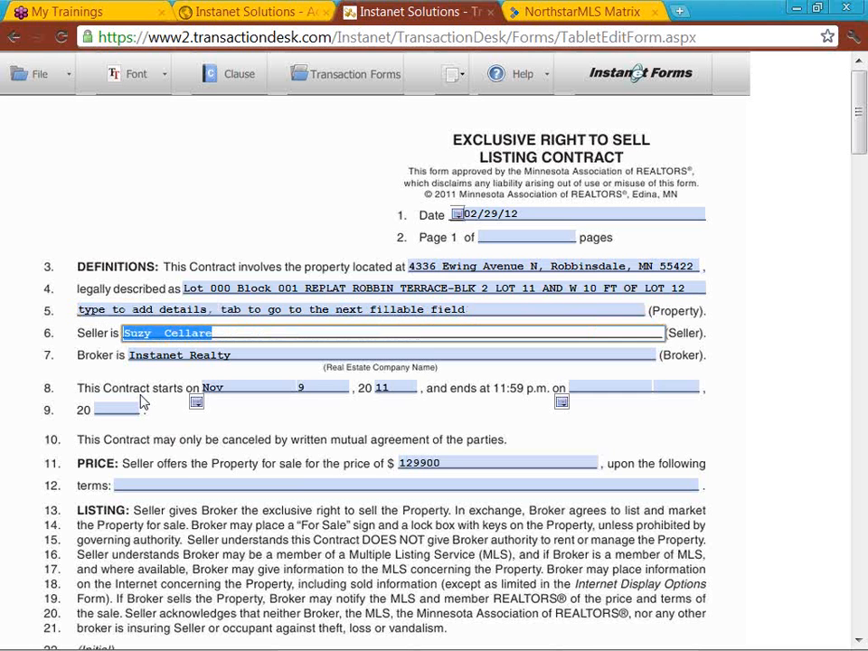
pyautogui.press('End')
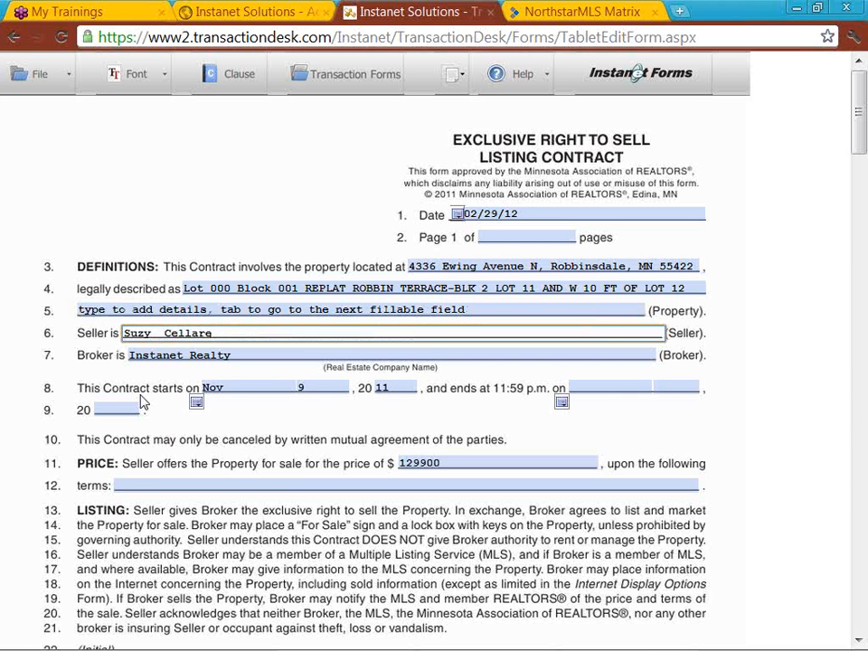
pyautogui.write('or assigns')
pyautogui.press('Tab')
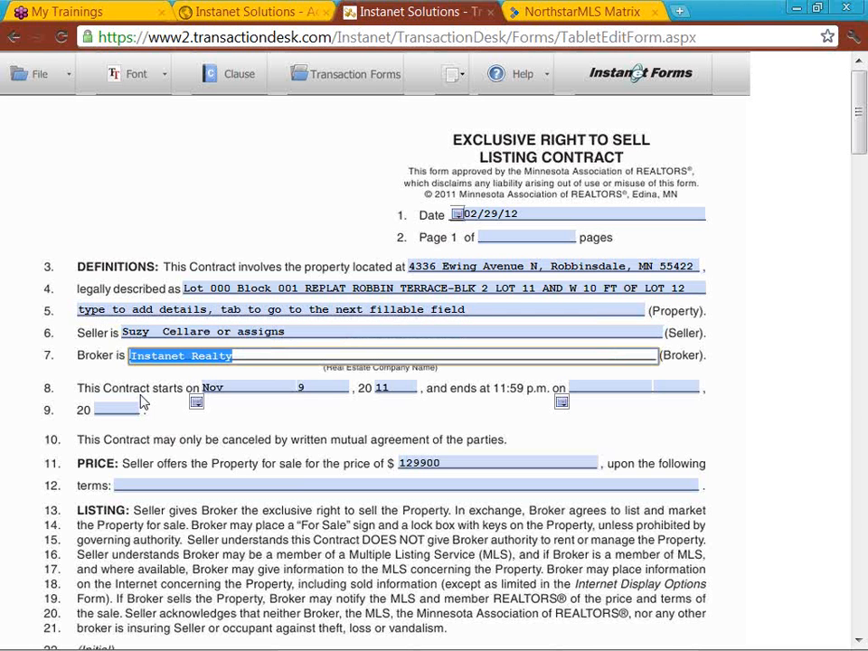
# - Set the contract's end date on lines 8 and 9 to February 15th, 2012 using the calendar
pyautogui.press('Tab')
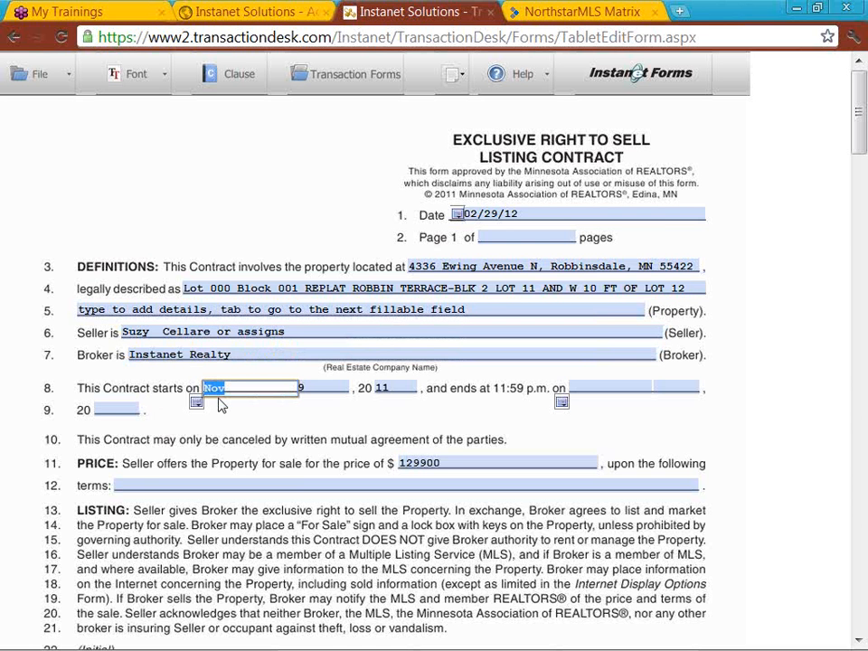
pyautogui.click(562, 403)
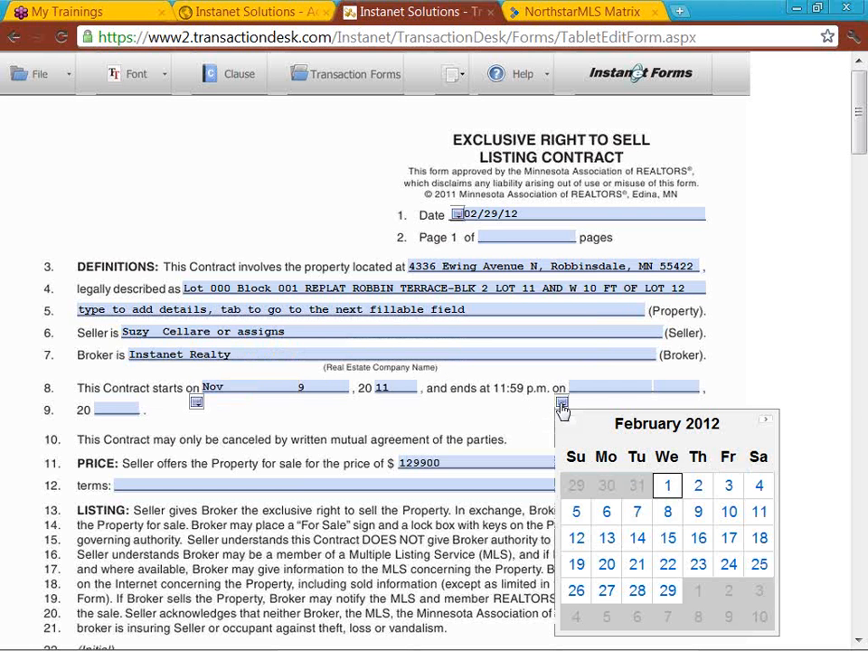
pyautogui.click(669, 540)
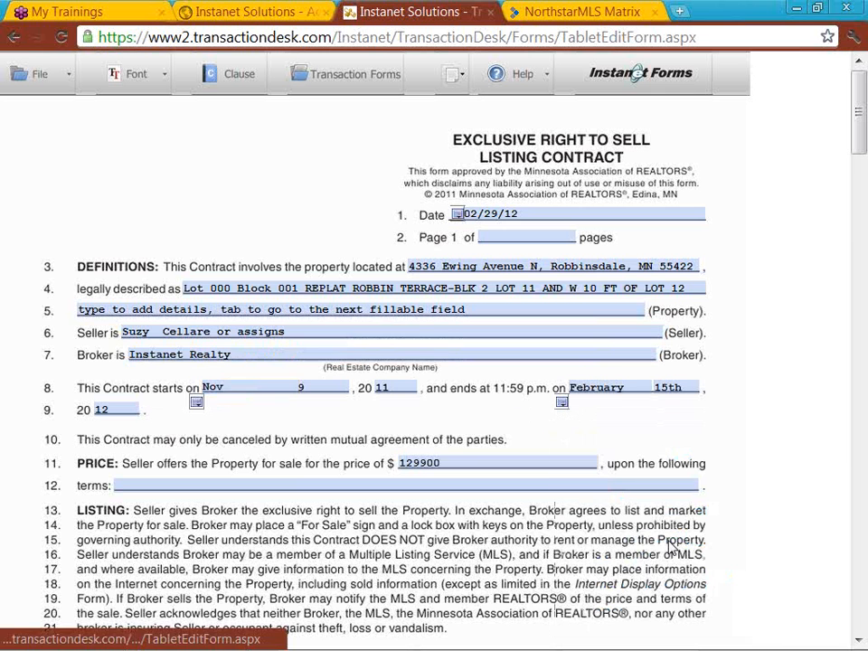
# - Fill the price terms on line 12 with "type to add or complete form fields"
pyautogui.click(585, 486)
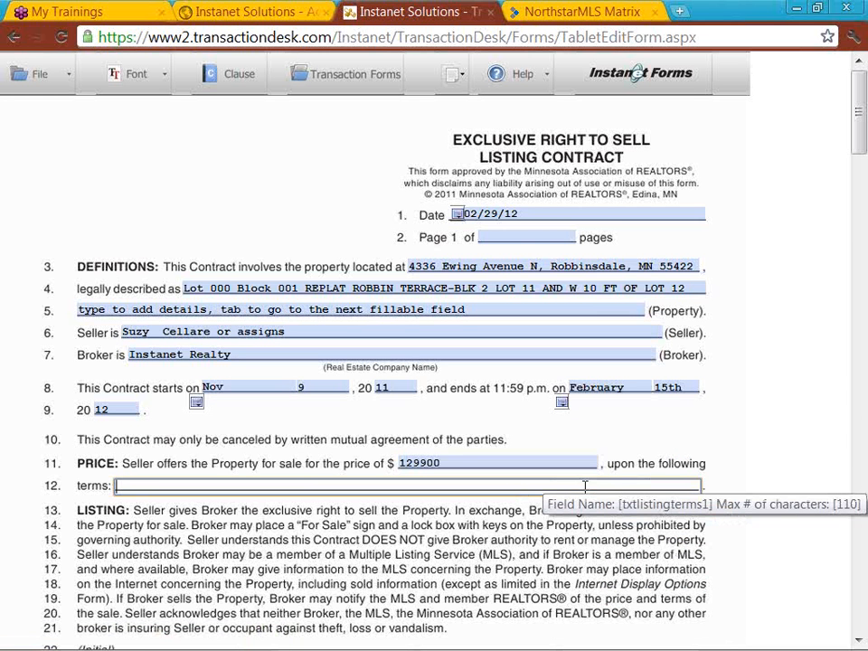
pyautogui.write('type to add or co')
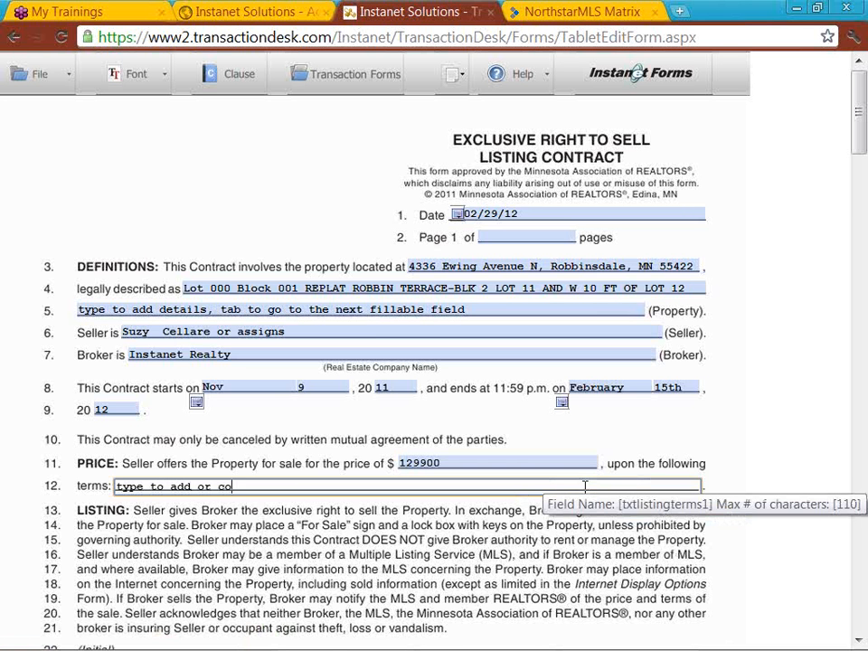
pyautogui.write('mplete form fields')
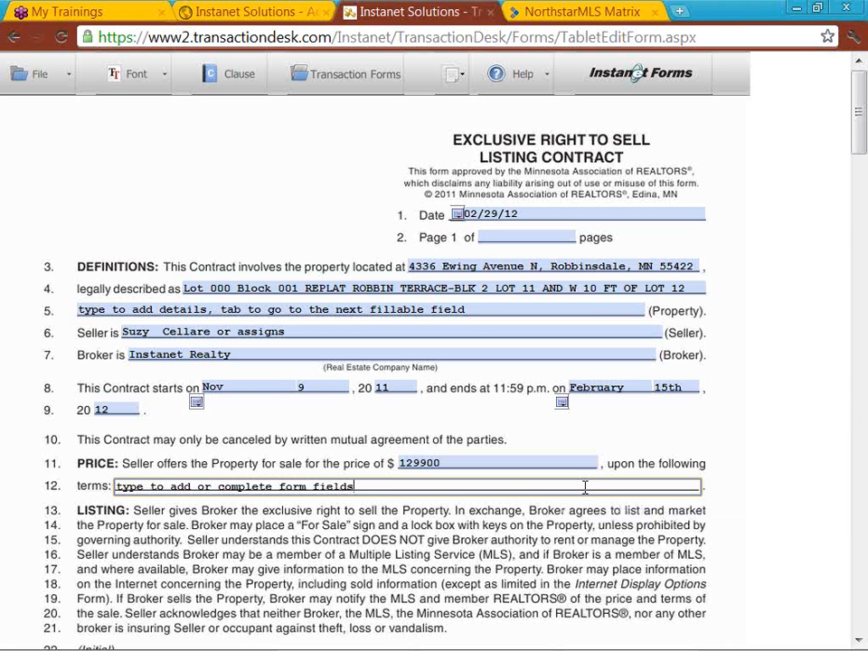
pyautogui.click(737, 515)
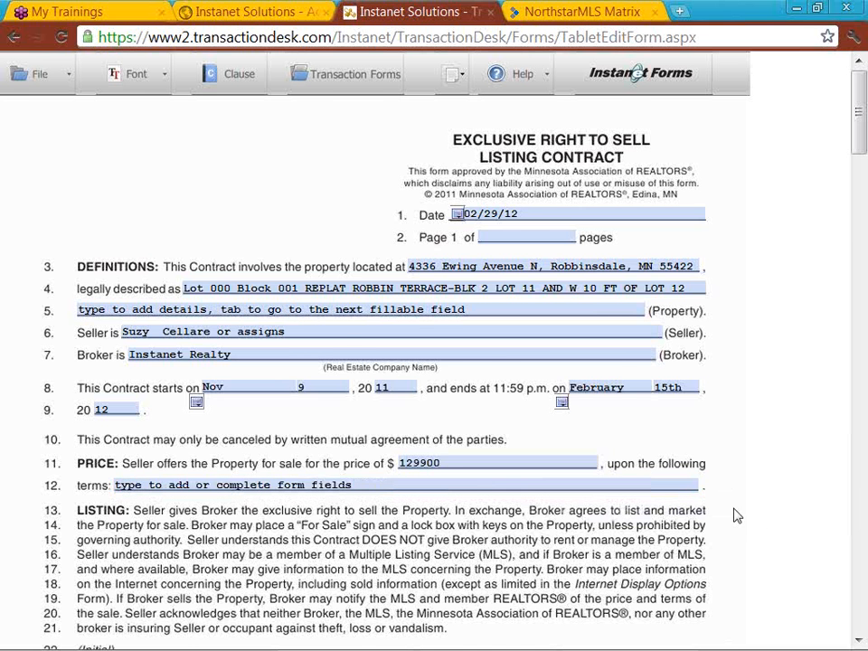
# - Mark the property as currently listed for lease on line 25 of the contract and clear that mark again
pyautogui.click(859, 640)
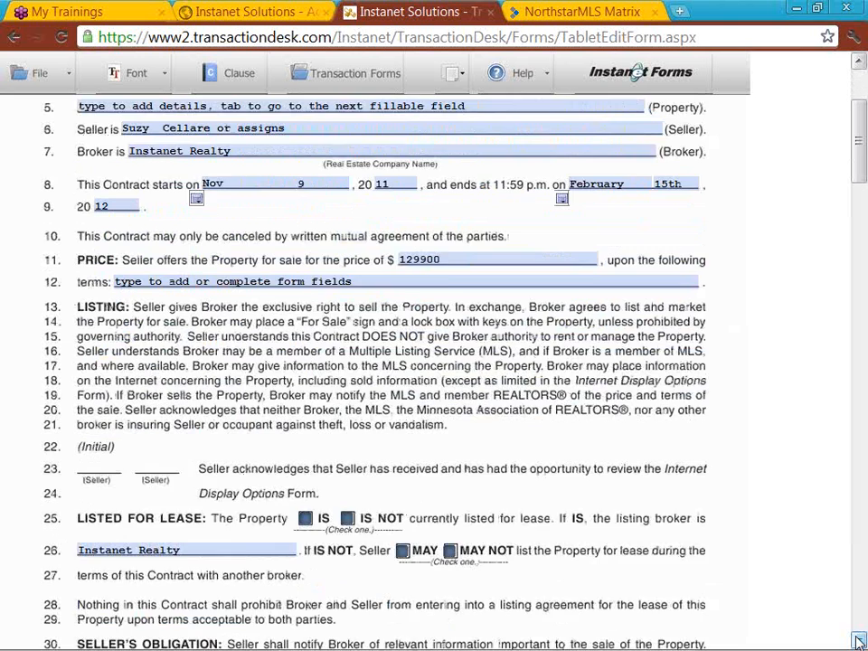
pyautogui.click(858, 640)
pyautogui.click(858, 641)
pyautogui.click(858, 641)
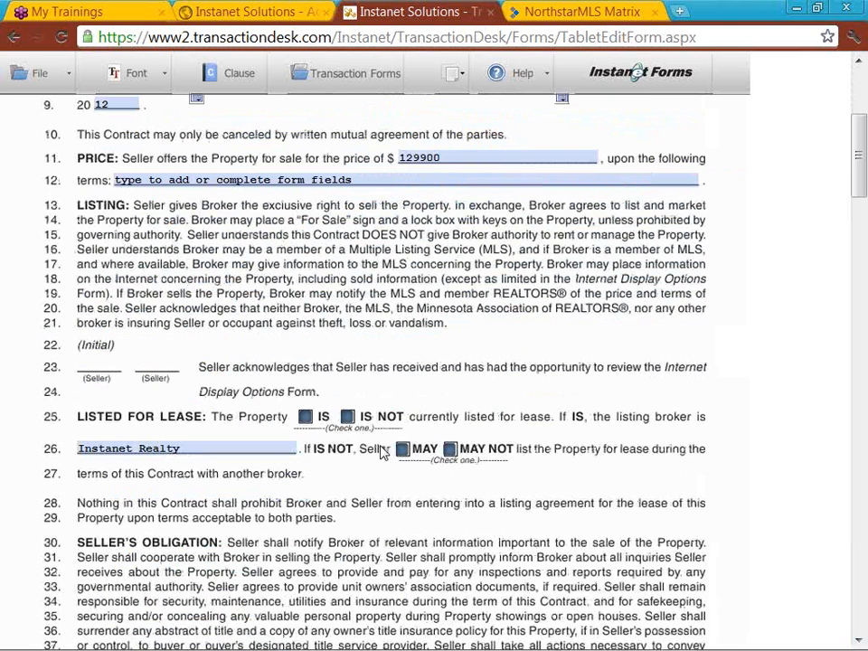
pyautogui.click(308, 419)
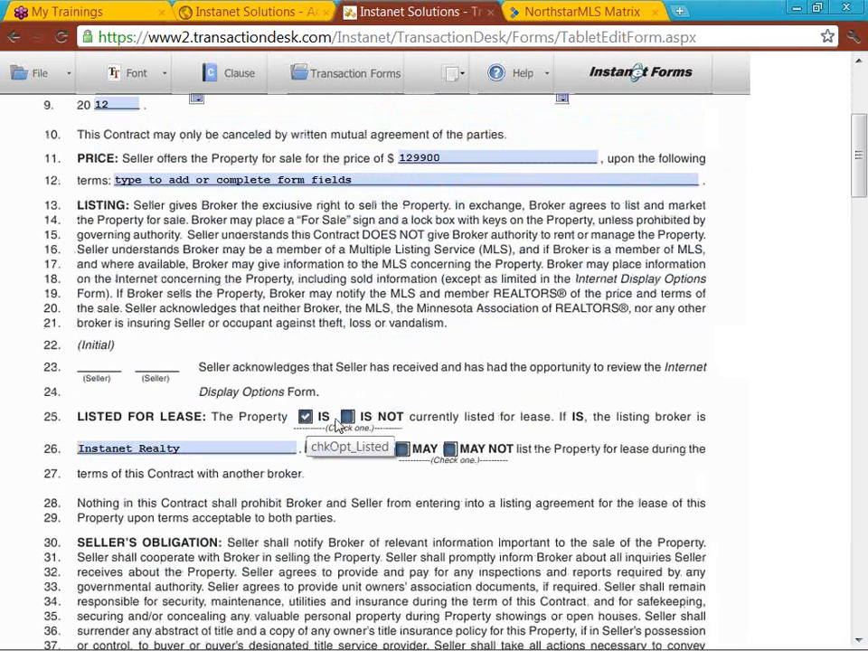
pyautogui.click(309, 421)
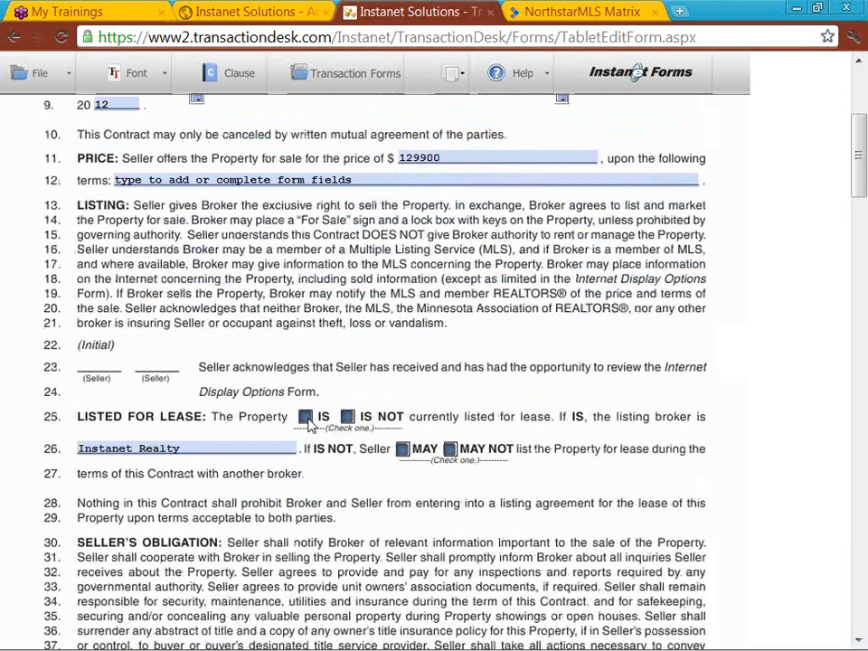
# - Set the broker's compensation on line 53 of the contract to 3 percent of the selling price
pyautogui.scroll(-6, 309, 421)
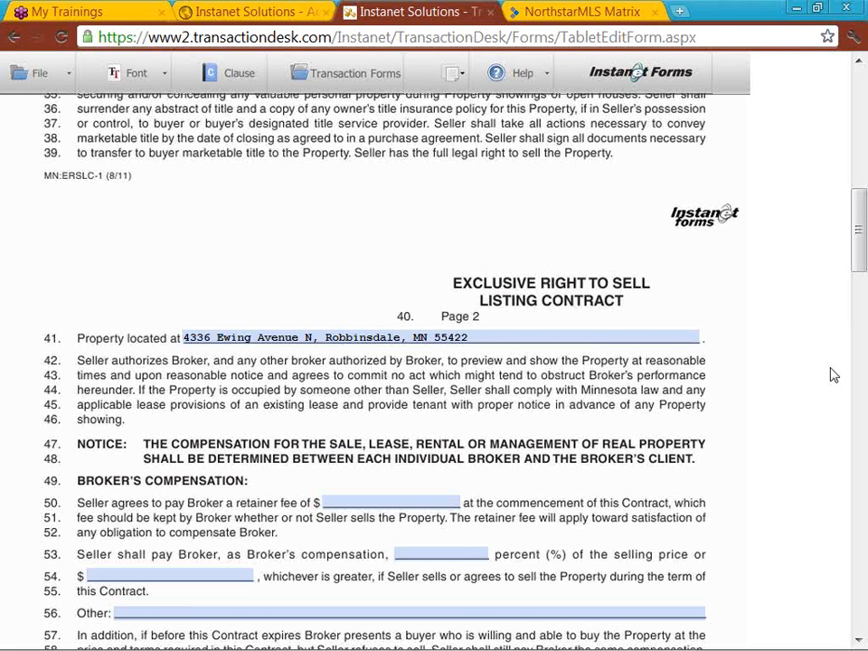
pyautogui.click(861, 640)
pyautogui.click(861, 640)
pyautogui.click(861, 640)
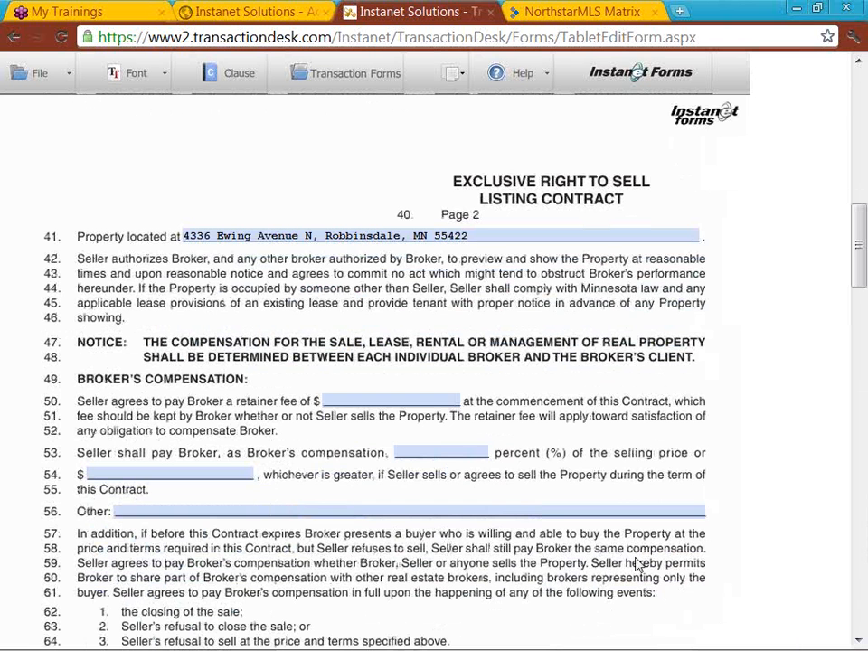
pyautogui.click(442, 454)
pyautogui.write('3')
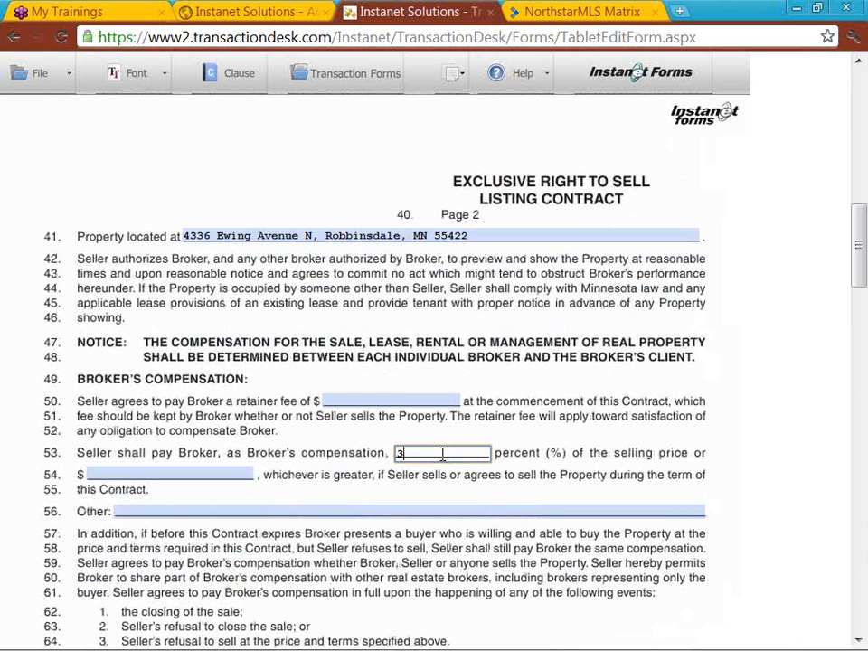
pyautogui.click(215, 170)
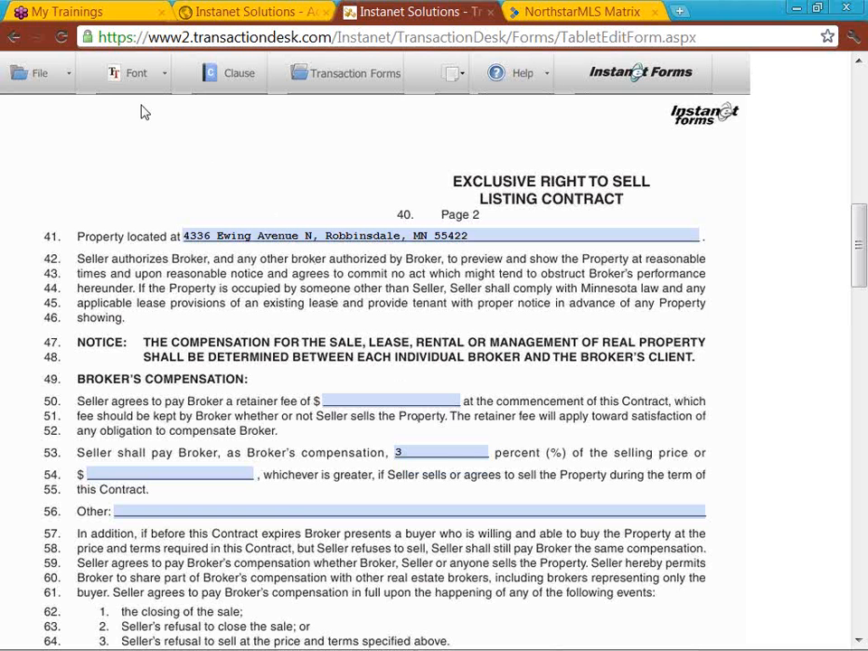
pyautogui.click(66, 85)
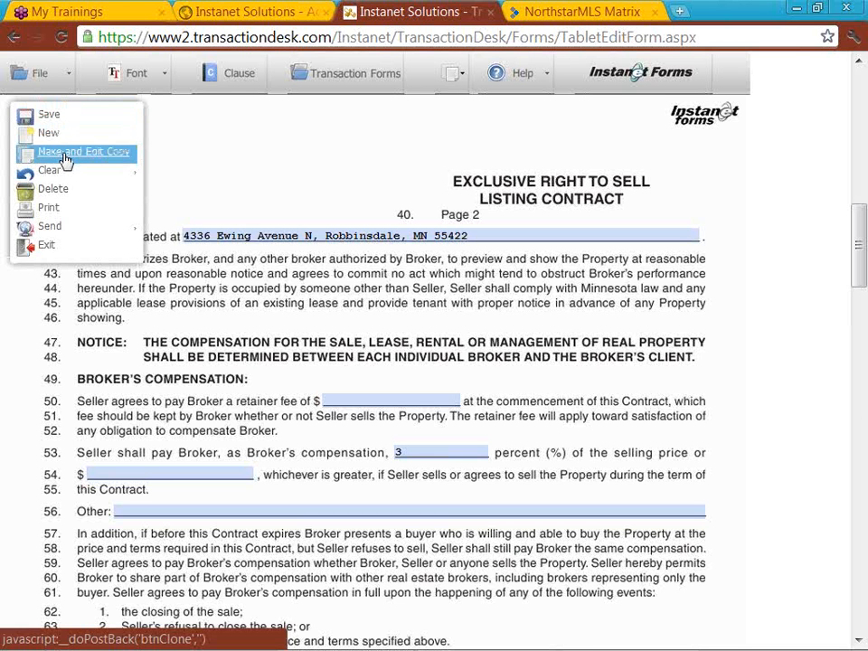
pyautogui.moveTo(64, 172)
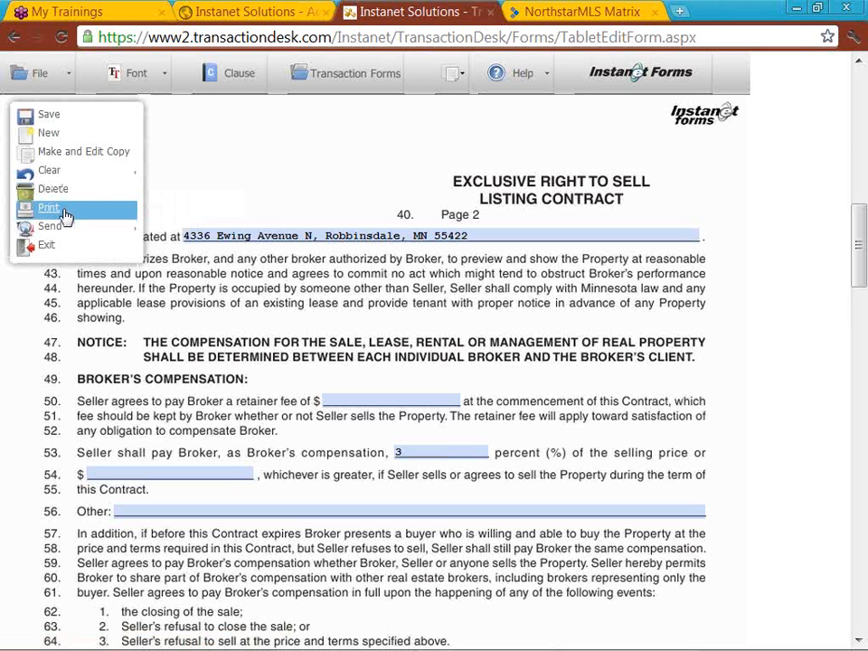
pyautogui.moveTo(64, 228)
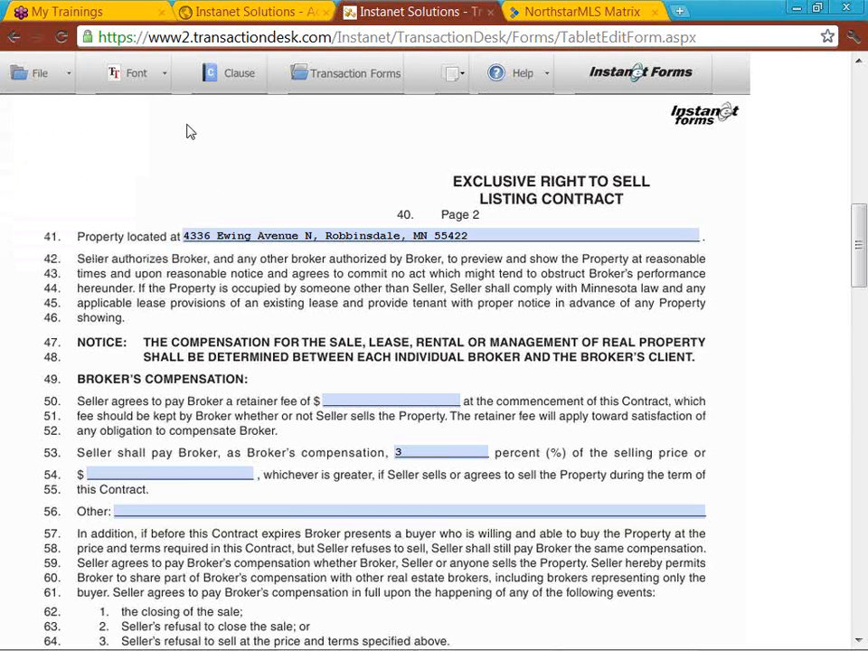
pyautogui.click(160, 81)
pyautogui.moveTo(153, 122)
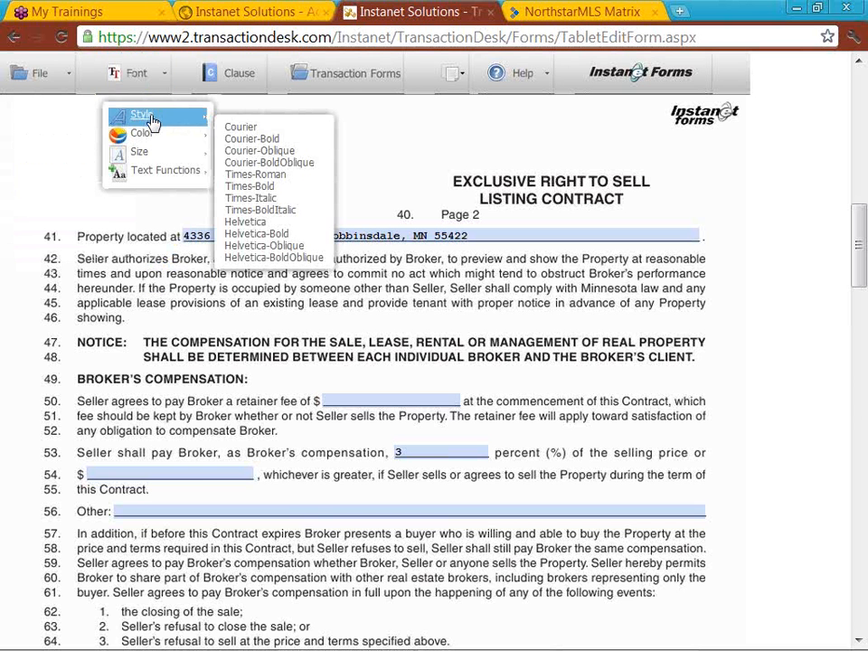
pyautogui.moveTo(149, 155)
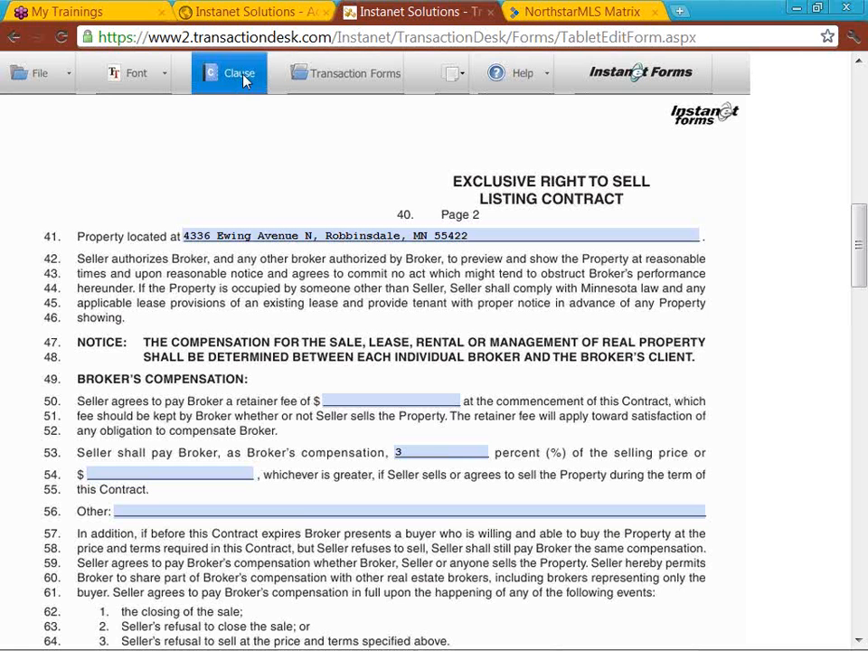
# - View the list of forms attached to the transaction without opening another one, and the page list of the current contract
pyautogui.click(333, 81)
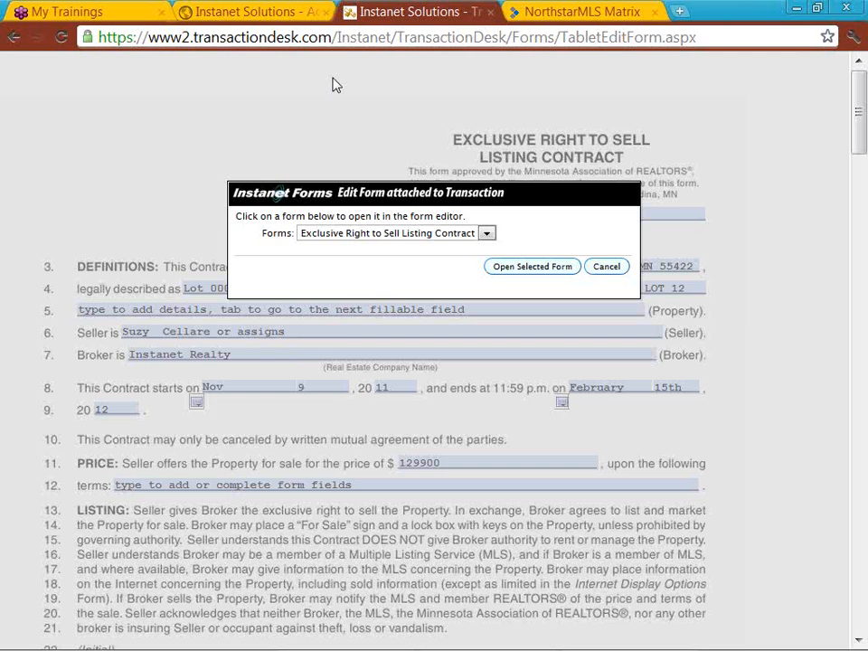
pyautogui.click(486, 233)
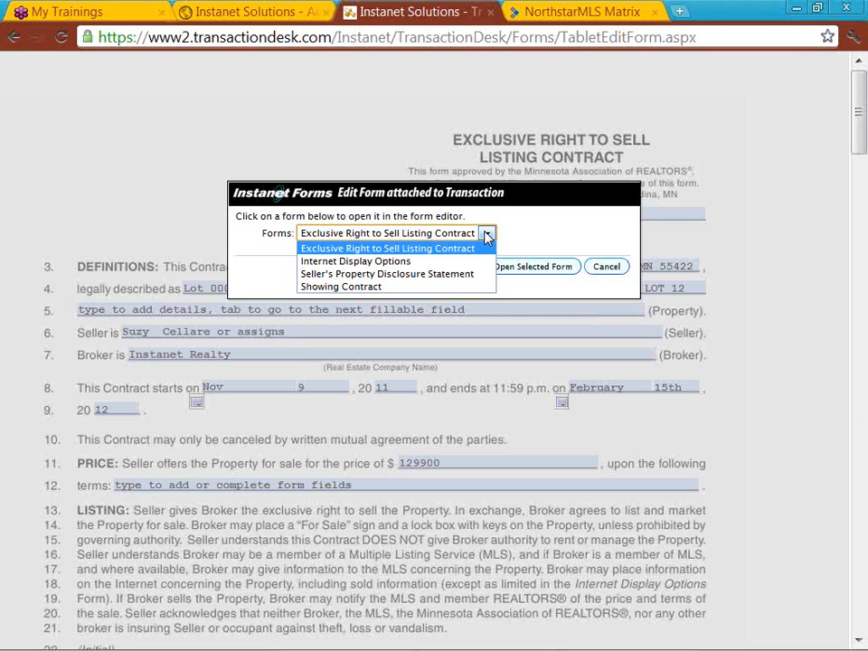
pyautogui.click(488, 233)
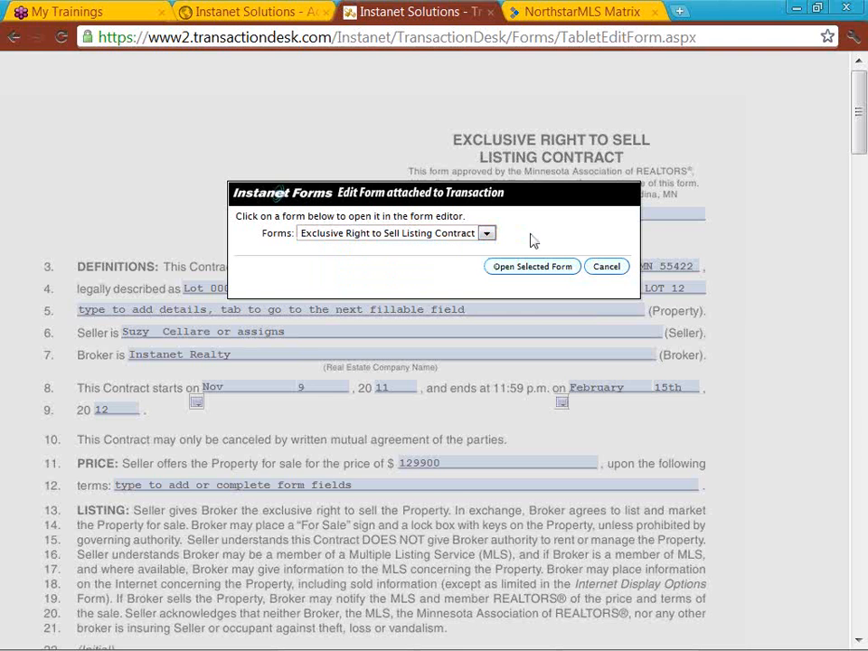
pyautogui.click(602, 268)
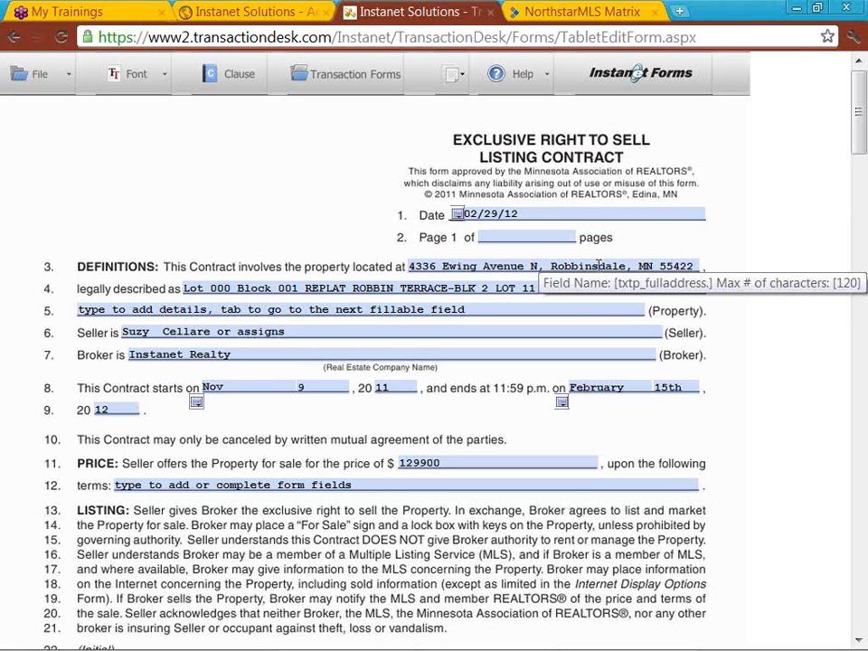
pyautogui.click(466, 84)
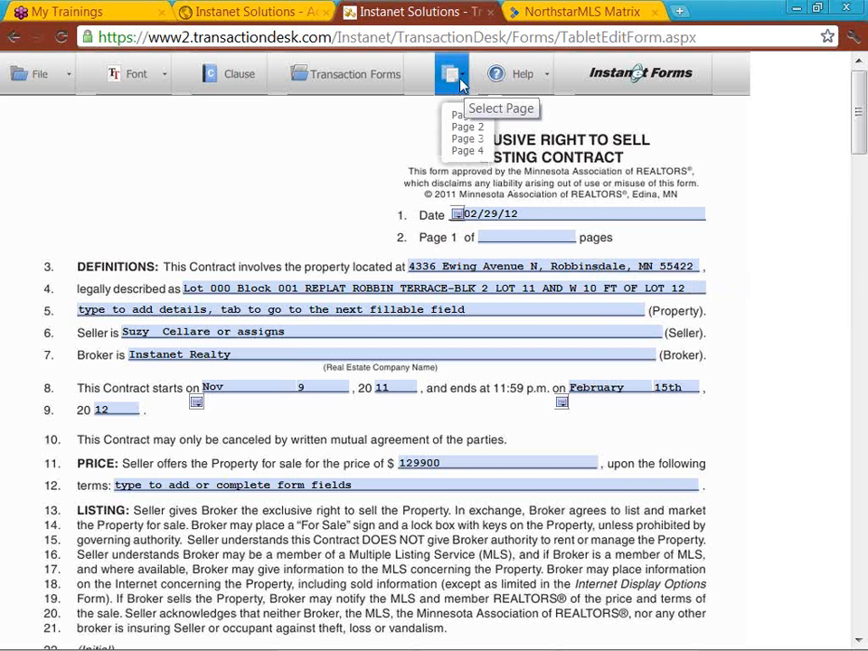
pyautogui.click(546, 81)
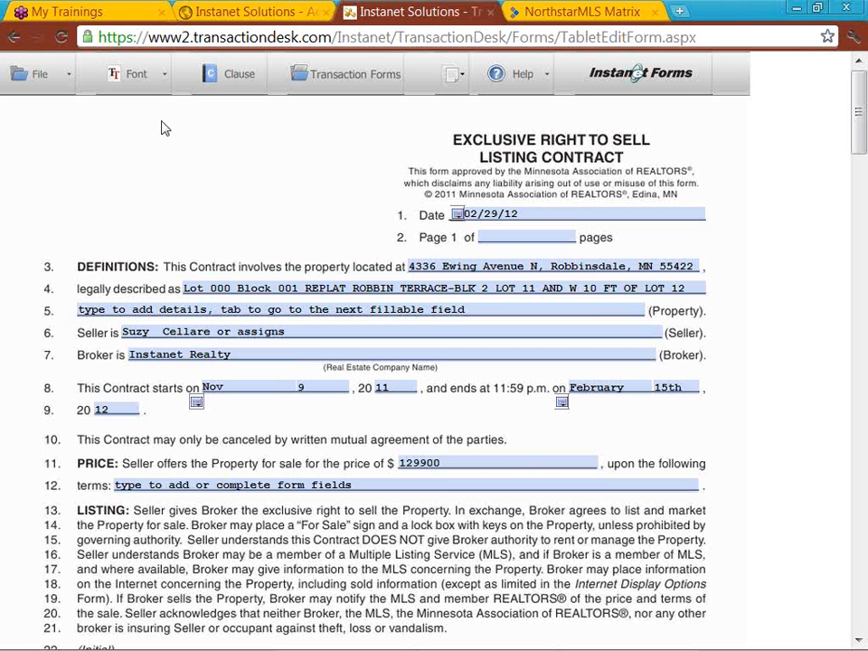
# - Save the Exclusive Right to Sell Listing Contract and exit the form editor to the transaction's forms list
pyautogui.click(71, 83)
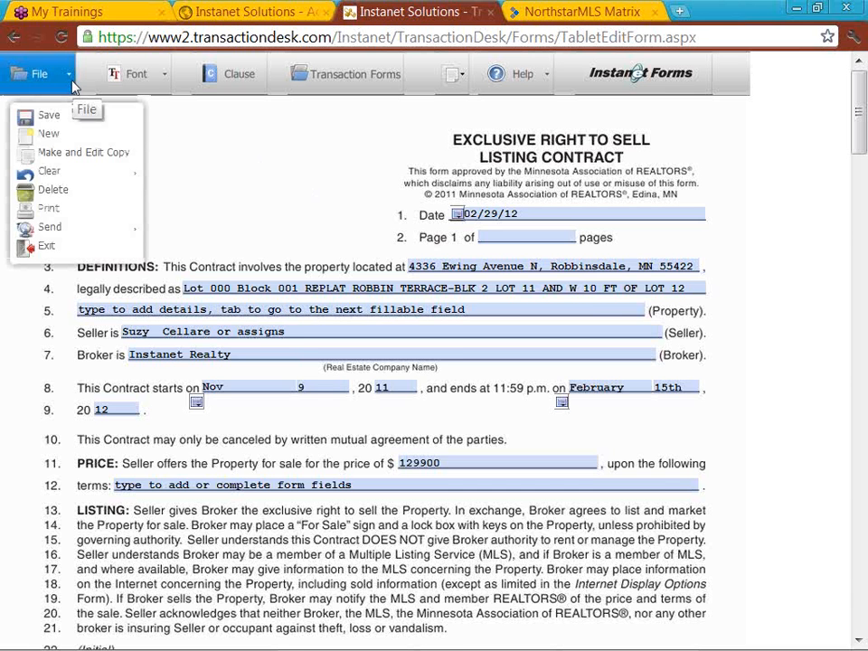
pyautogui.click(50, 124)
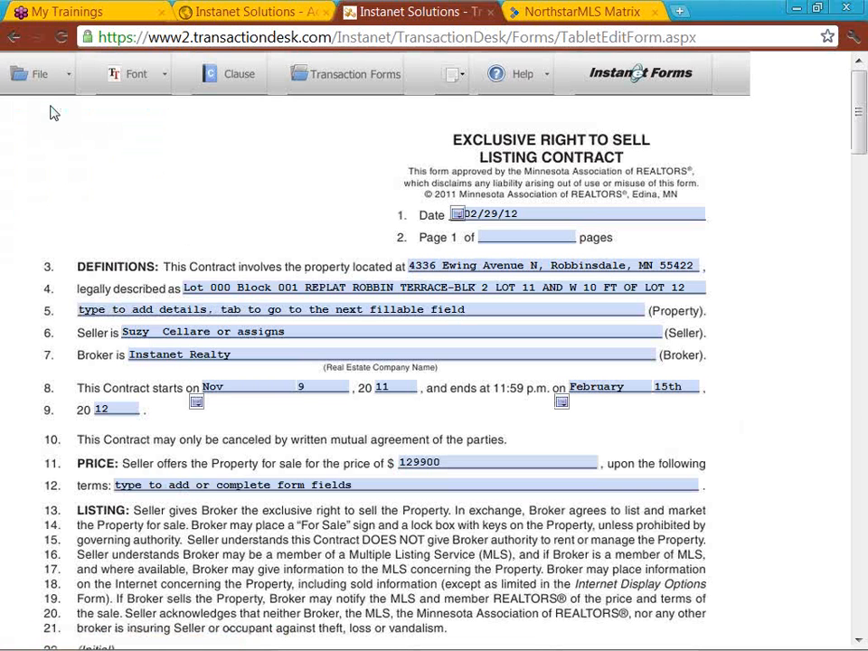
pyautogui.click(69, 79)
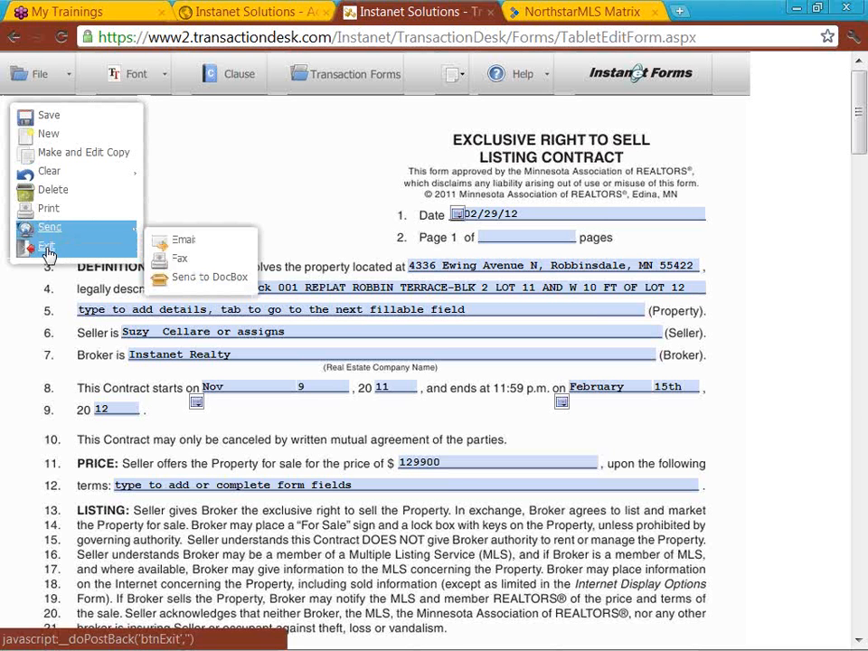
pyautogui.click(48, 255)
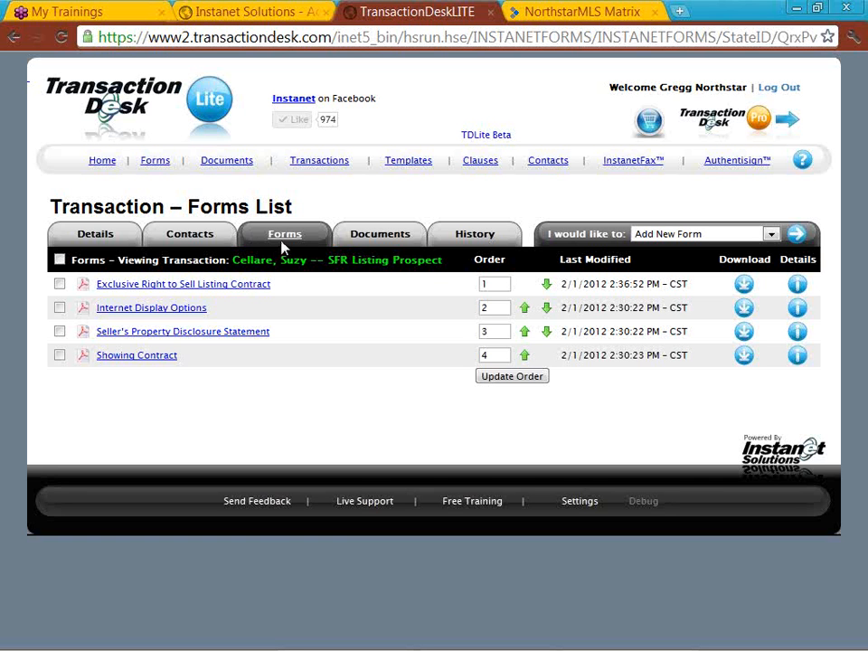
# - Select all of the transaction's forms except the Showing Contract and view the actions available for them
pyautogui.click(59, 261)
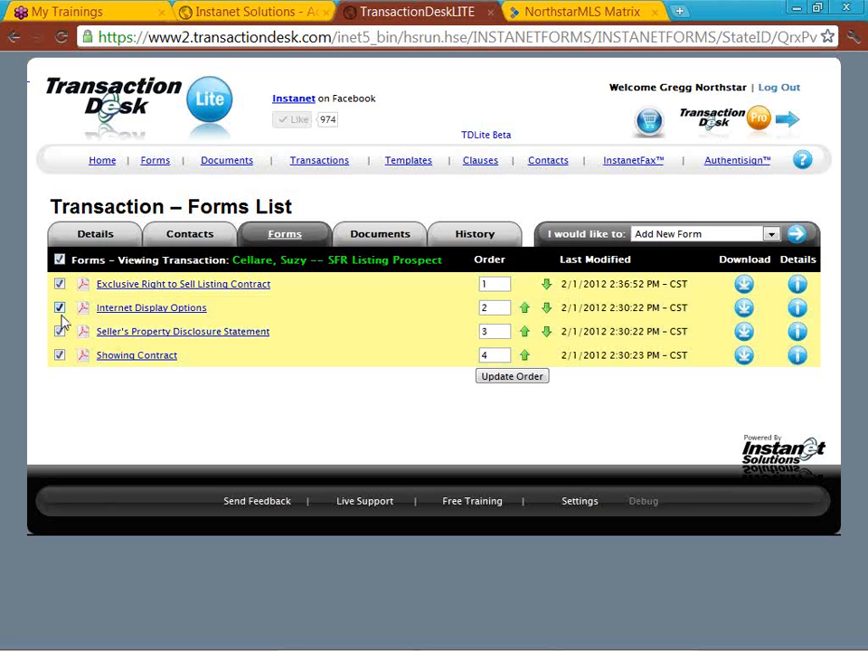
pyautogui.click(60, 357)
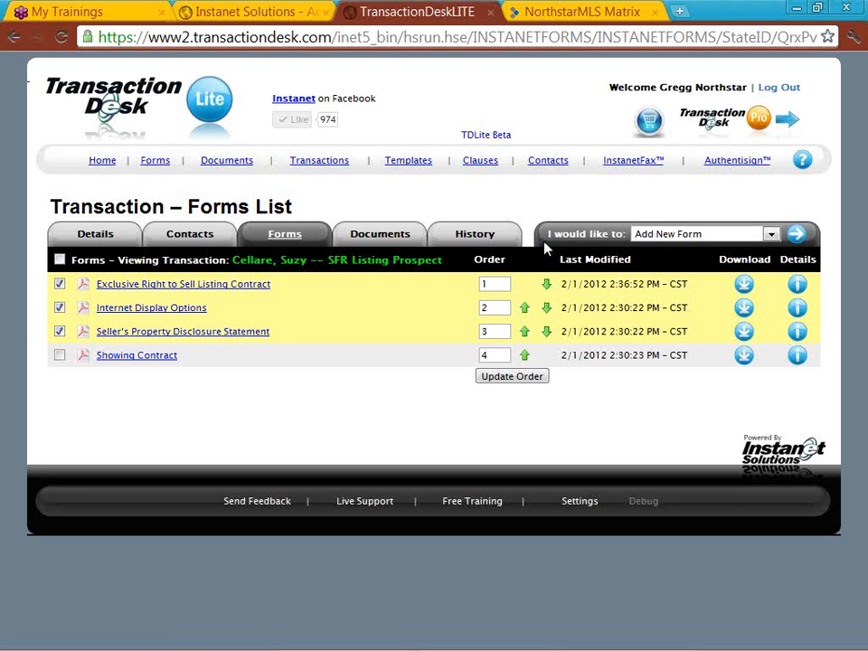
pyautogui.click(657, 235)
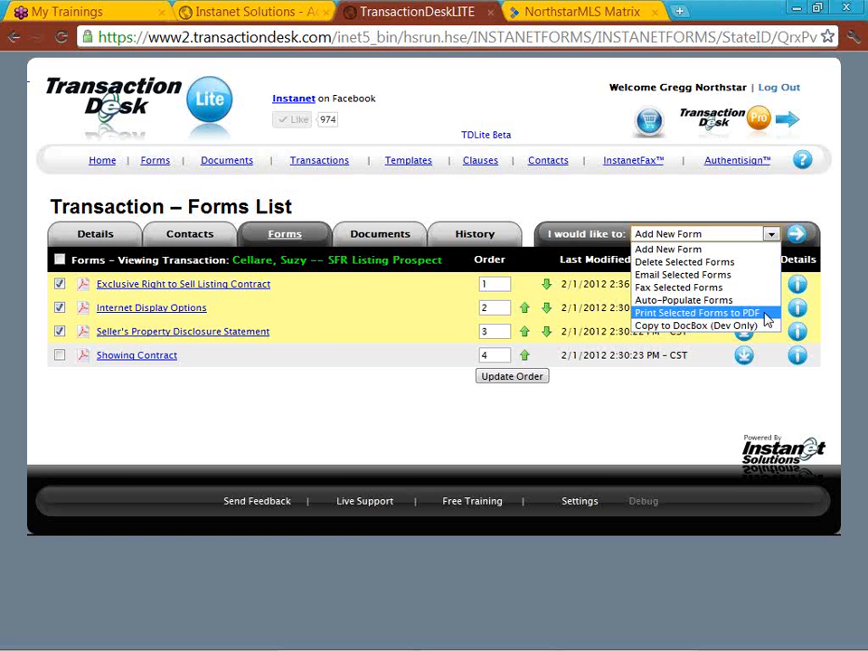
pyautogui.click(737, 211)
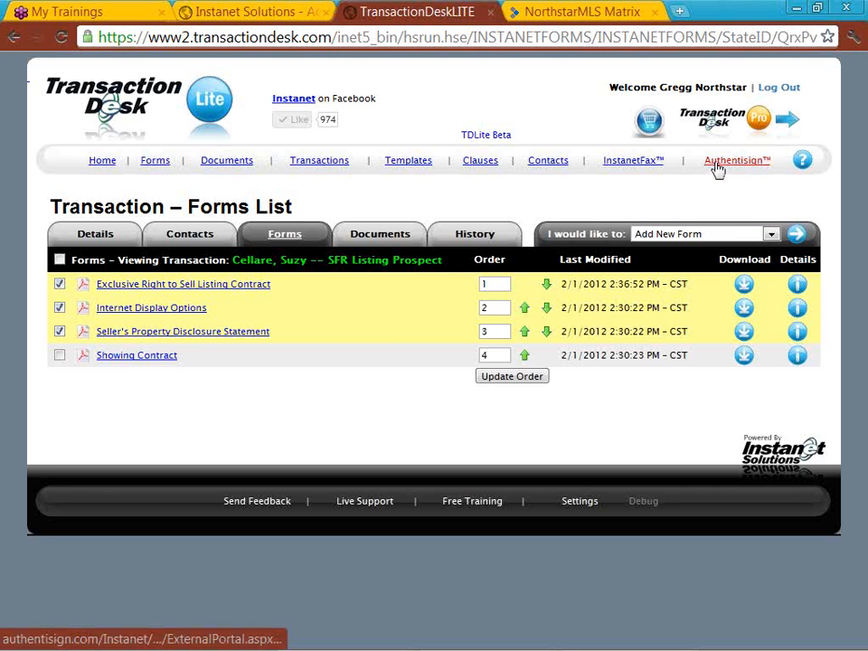
# - Switch to Authentisign and create a new signing imported from the current seller's saved SFR Listing Prospect transaction
pyautogui.click(717, 169)
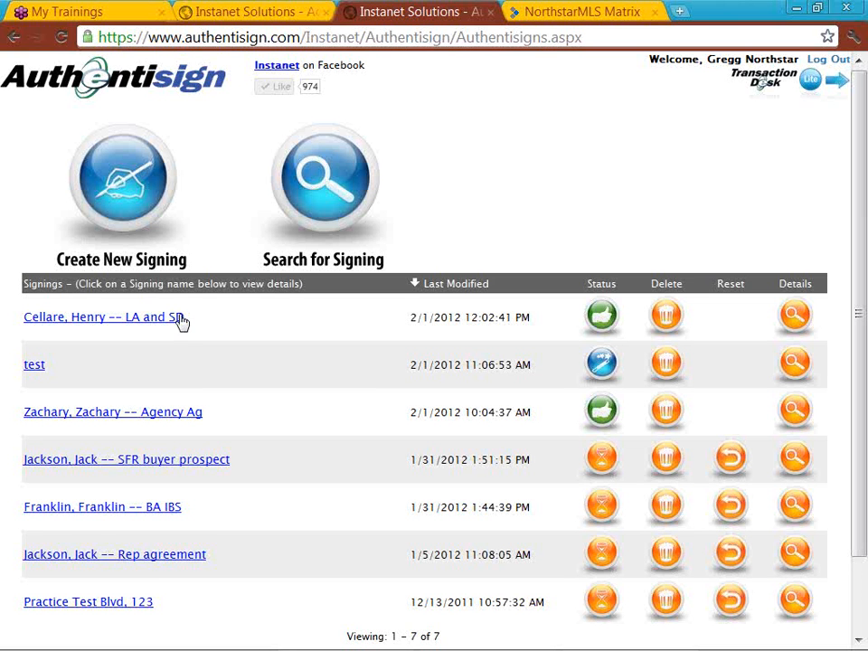
pyautogui.click(117, 185)
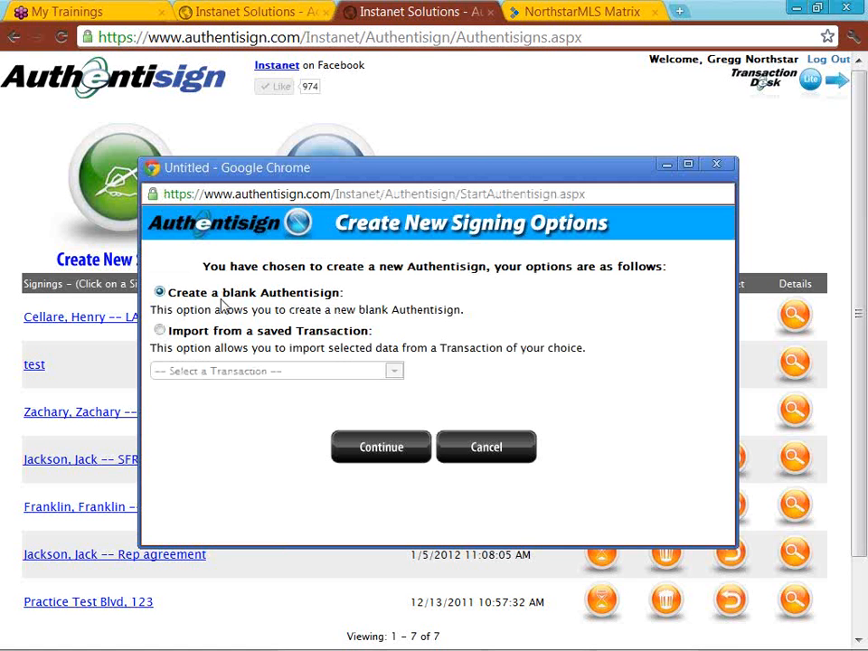
pyautogui.click(160, 331)
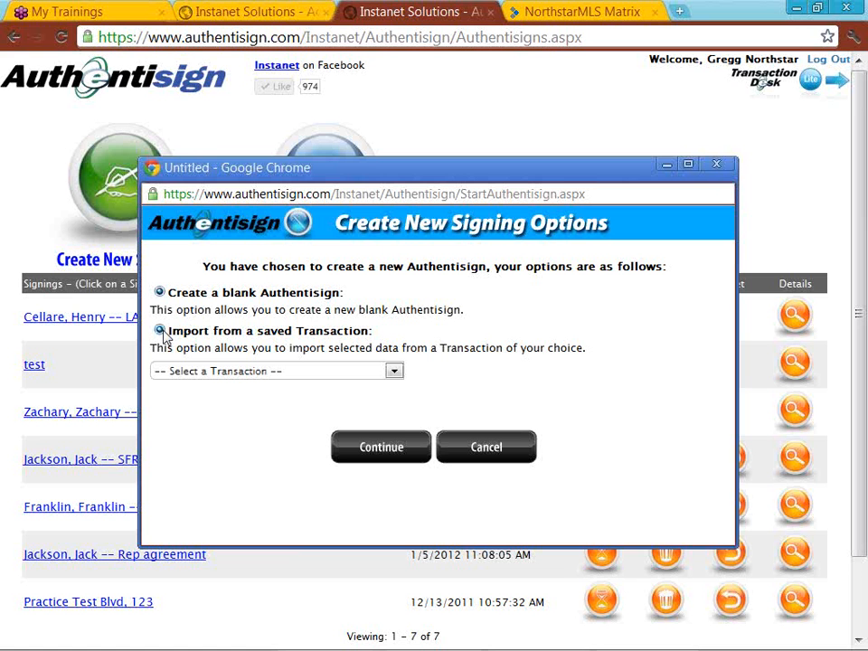
pyautogui.click(166, 373)
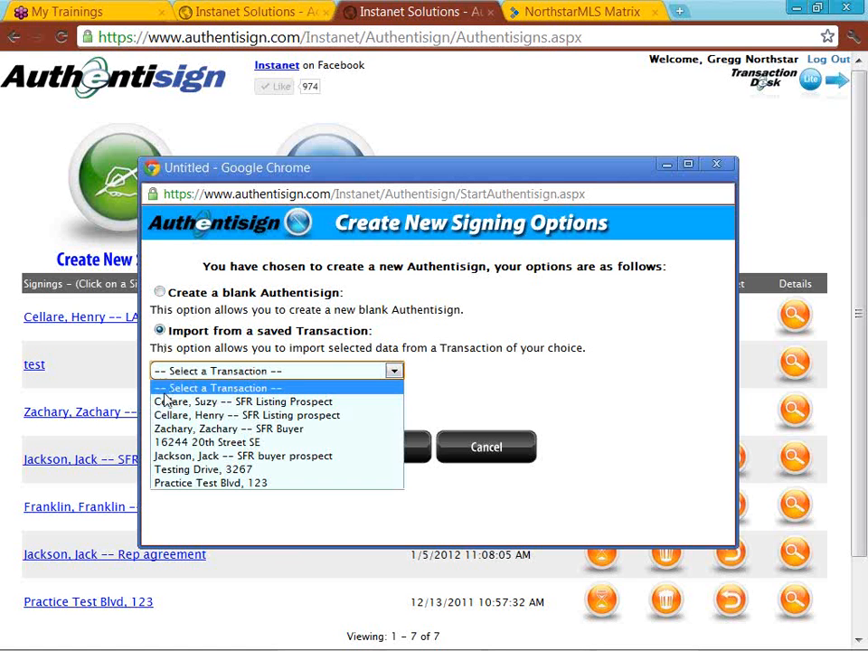
pyautogui.click(167, 403)
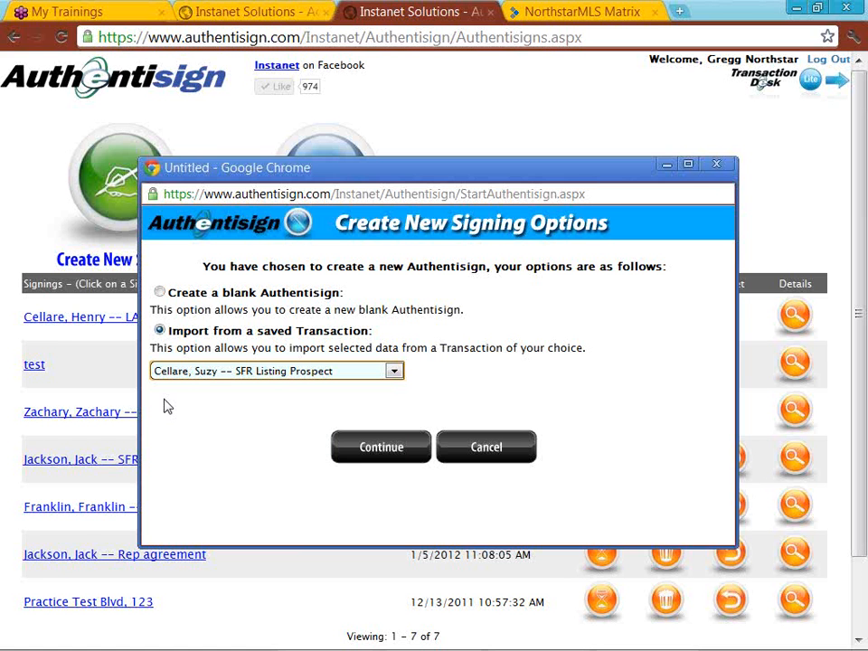
pyautogui.click(364, 456)
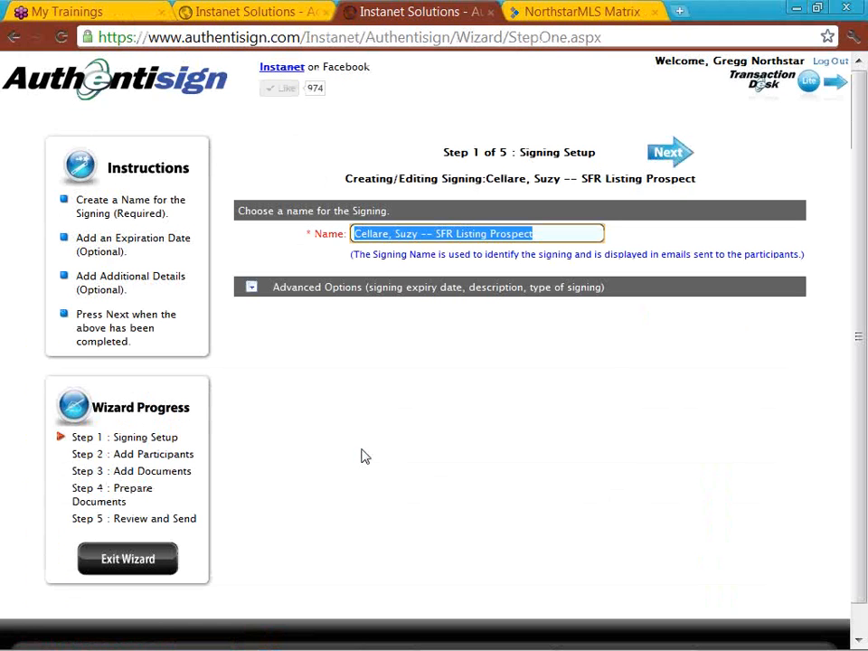
# - Replace the transaction title after the seller's name in the signing name with "LA AG" and proceed to adding participants
pyautogui.press('End')
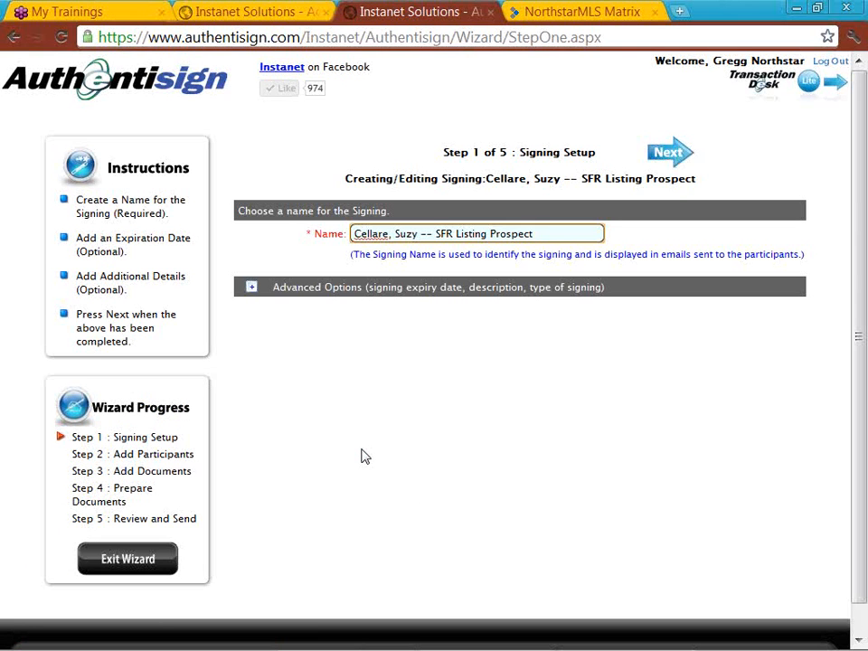
pyautogui.press('BackSpace')
pyautogui.press('BackSpace')
pyautogui.press('BackSpace')
pyautogui.press('BackSpace')
pyautogui.press('BackSpace')
pyautogui.press('BackSpace')
pyautogui.press('BackSpace')
pyautogui.press('BackSpace')
pyautogui.press('BackSpace')
pyautogui.press('BackSpace')
pyautogui.press('BackSpace')
pyautogui.press('BackSpace')
pyautogui.press('BackSpace')
pyautogui.press('BackSpace')
pyautogui.press('BackSpace')
pyautogui.press('BackSpace')
pyautogui.press('BackSpace')
pyautogui.press('BackSpace')
pyautogui.press('BackSpace')
pyautogui.press('BackSpace')
pyautogui.press('BackSpace')
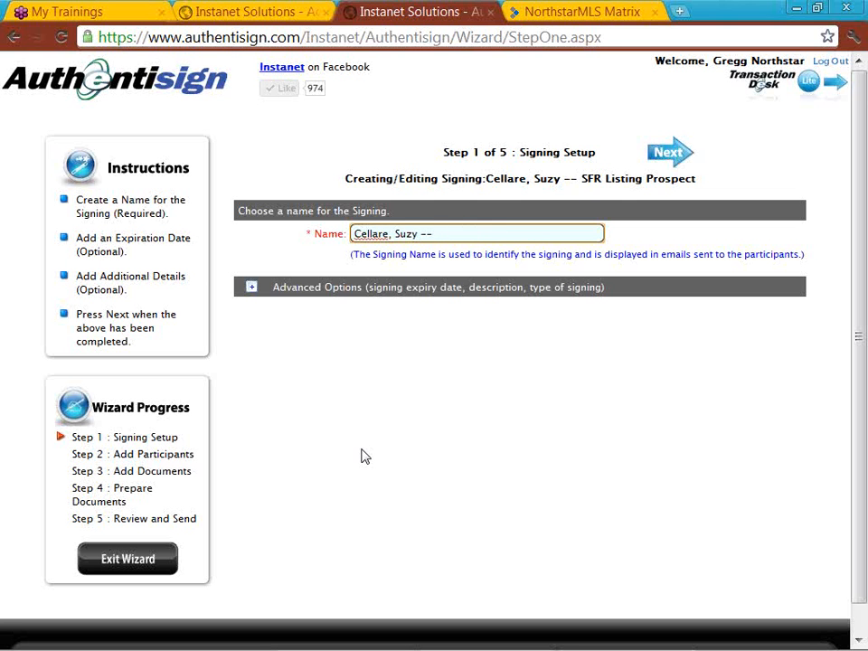
pyautogui.write('LA AG')
pyautogui.click(655, 165)
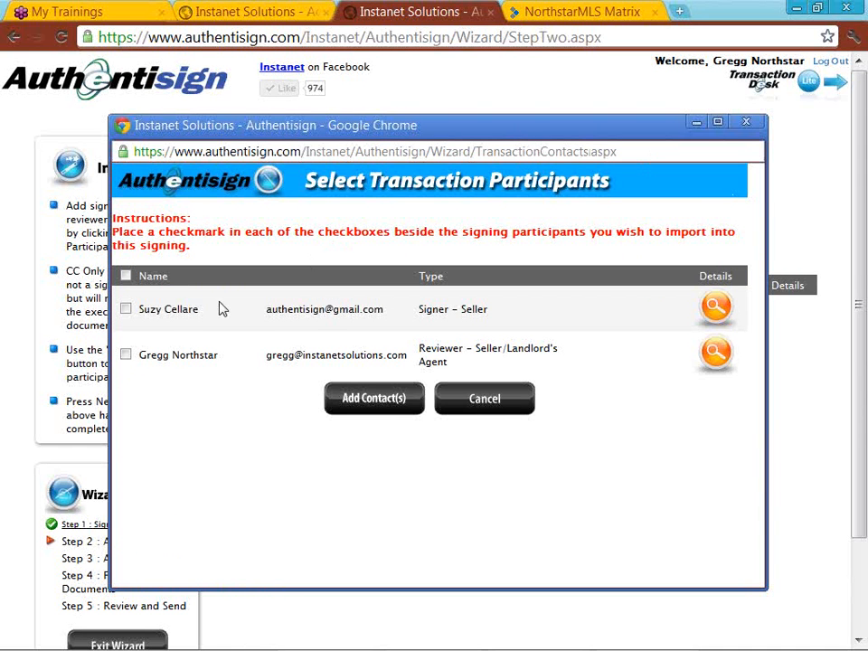
# - Import only the seller from the transaction participants as a signer, leaving the agent out
pyautogui.click(125, 309)
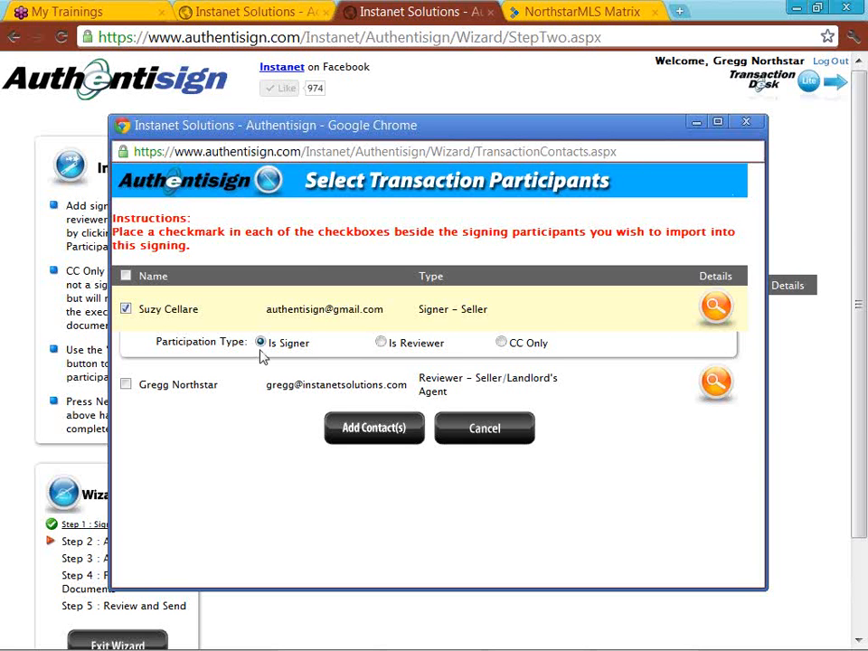
pyautogui.click(126, 385)
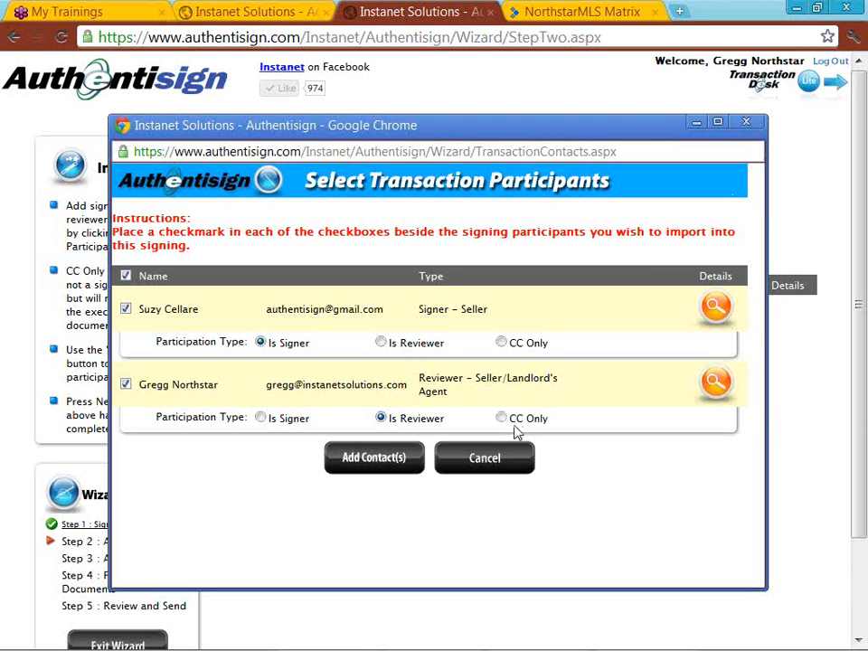
pyautogui.click(125, 384)
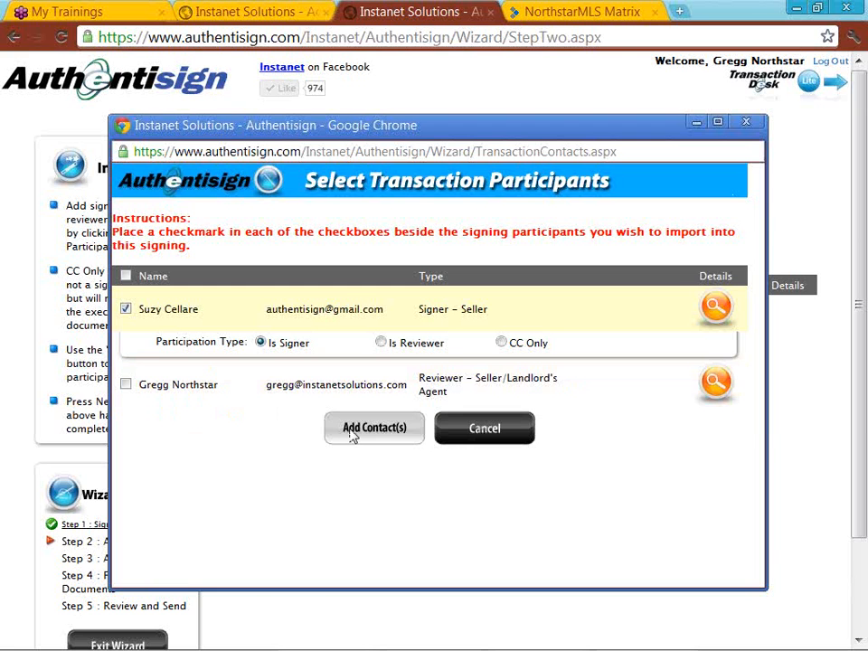
pyautogui.click(353, 434)
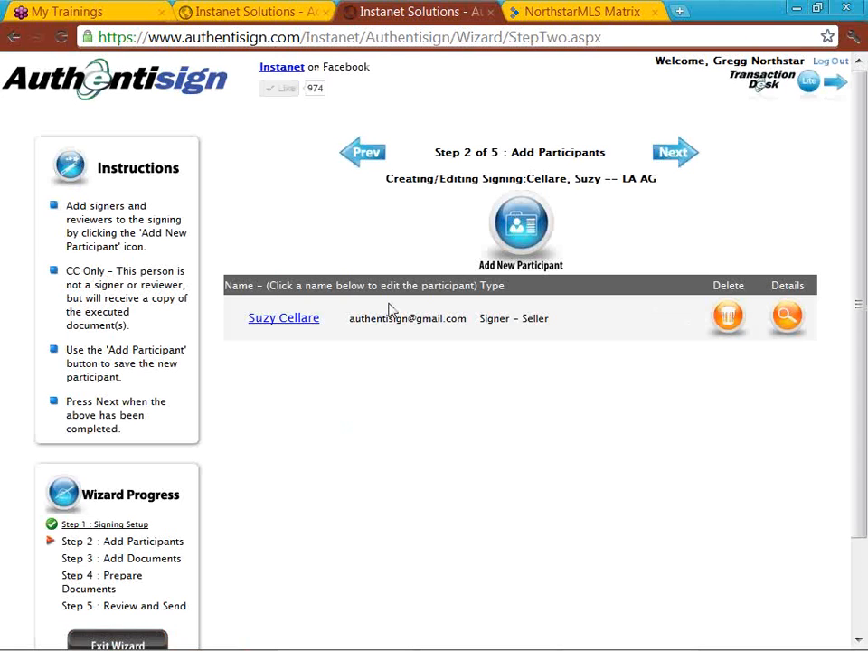
# - View the new participant form and its participant types, and close it without adding anyone
pyautogui.click(489, 233)
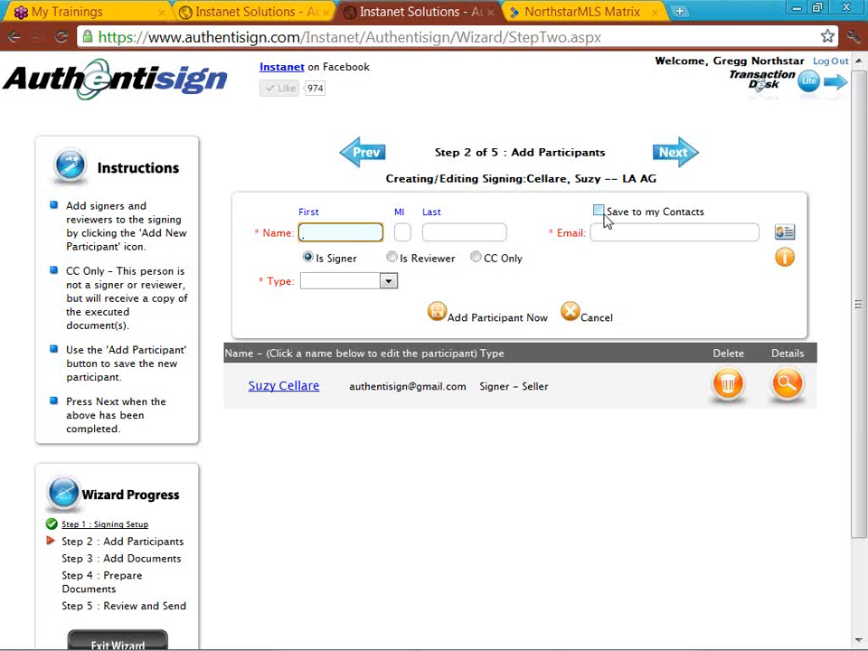
pyautogui.click(389, 283)
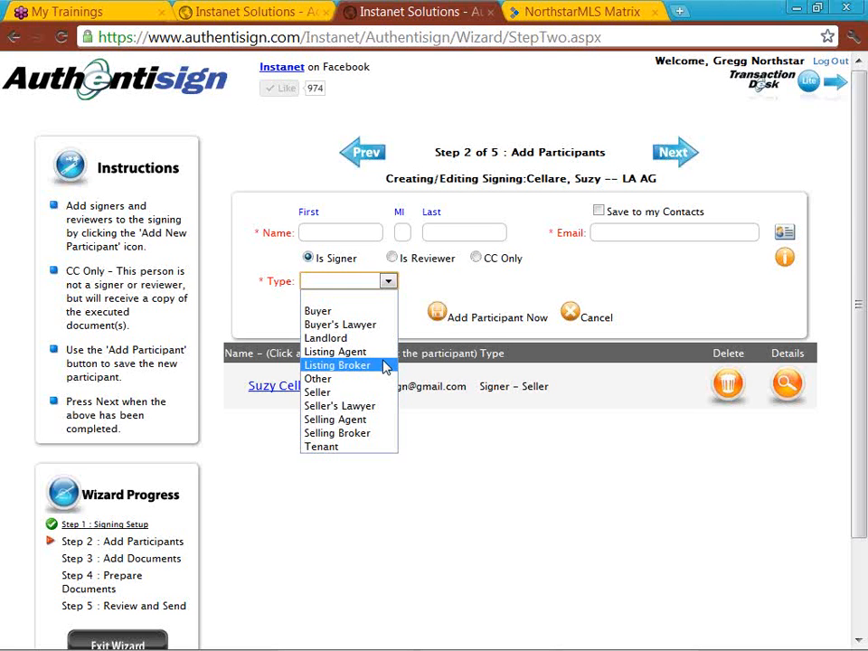
pyautogui.click(418, 288)
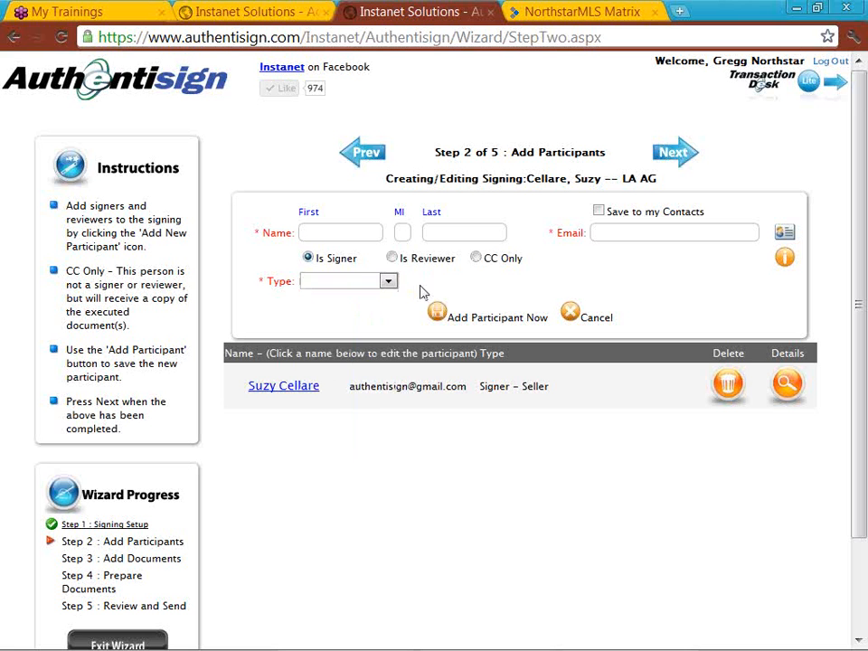
pyautogui.click(571, 317)
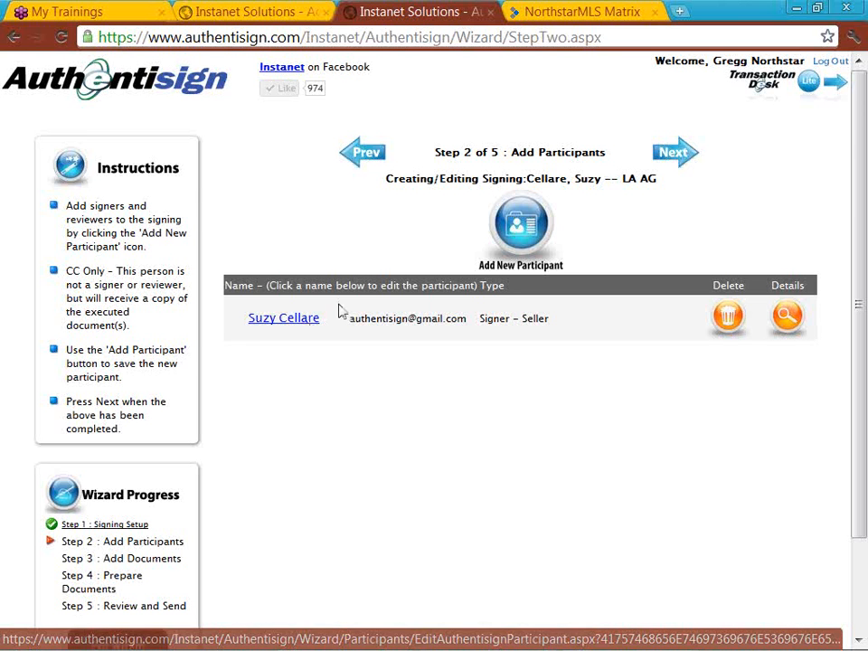
# - Proceed to adding documents and import the Exclusive Right to Sell Listing Contract from the transaction
pyautogui.click(670, 155)
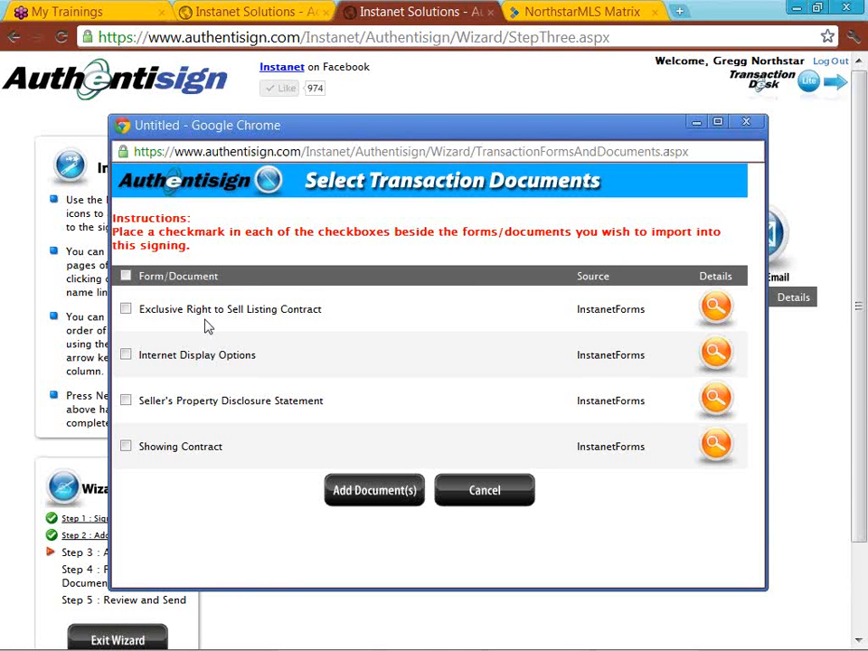
pyautogui.click(126, 309)
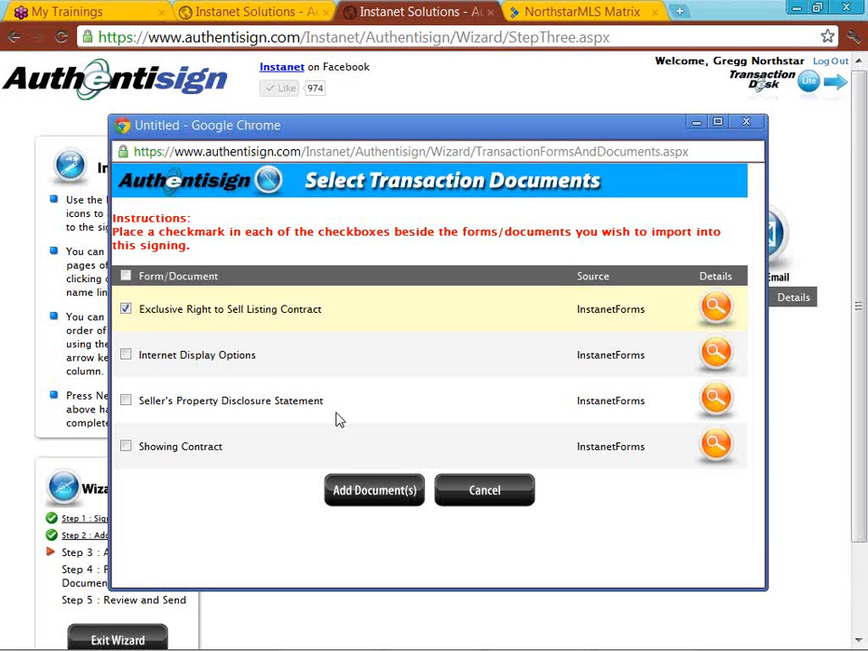
pyautogui.click(343, 497)
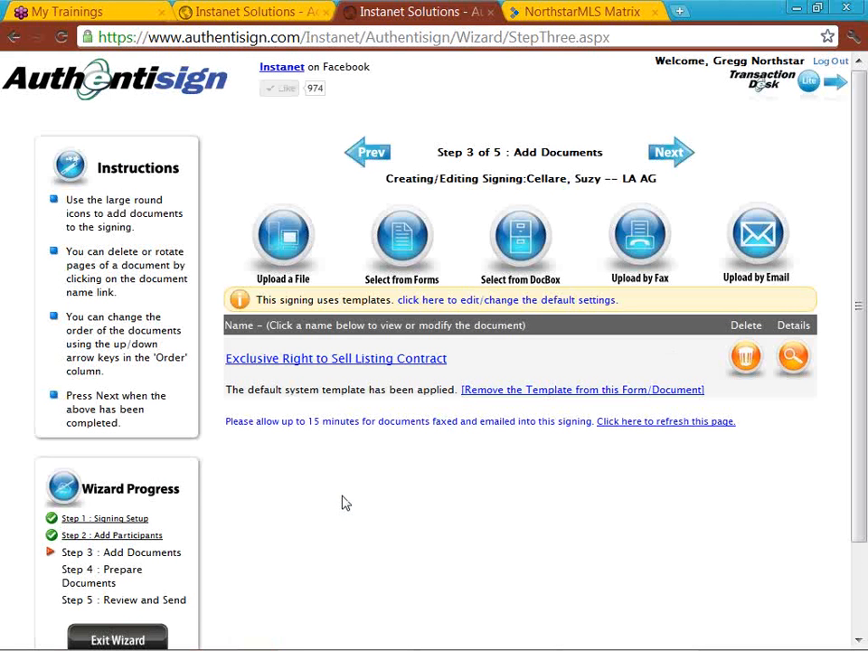
# - Upload the Desktop file "Browser and Tablet Compatability January 2012" PDF to the signing
pyautogui.click(288, 240)
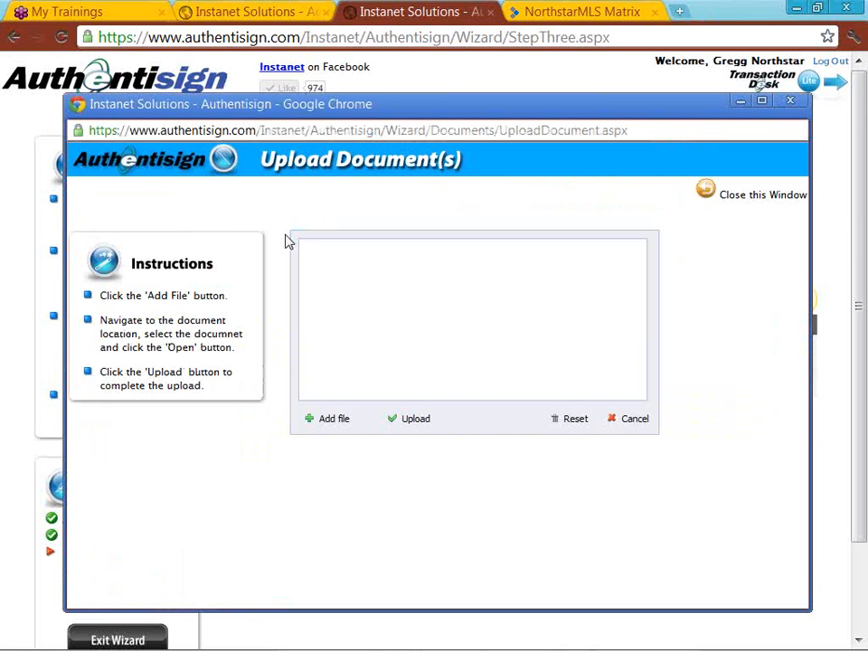
pyautogui.click(311, 421)
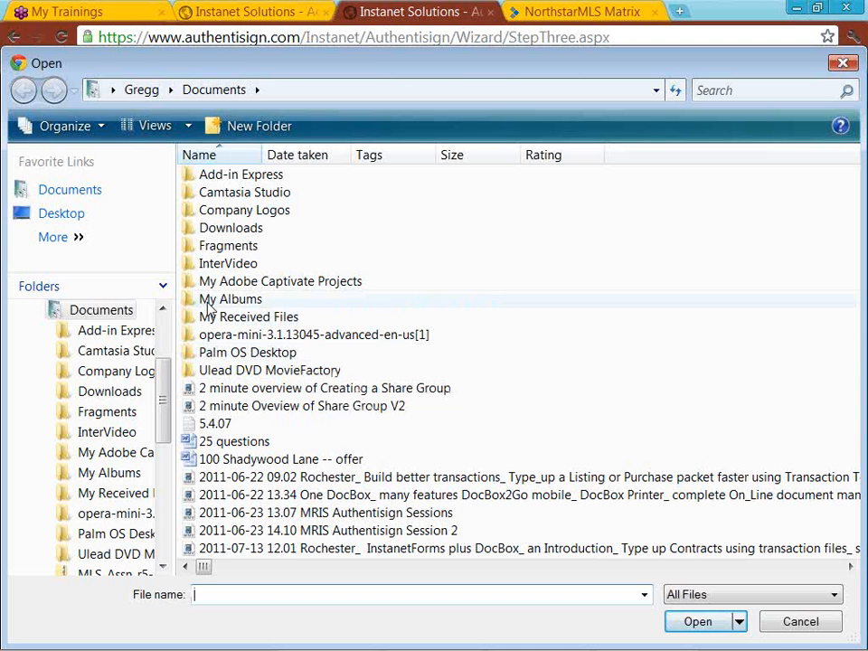
pyautogui.click(99, 217)
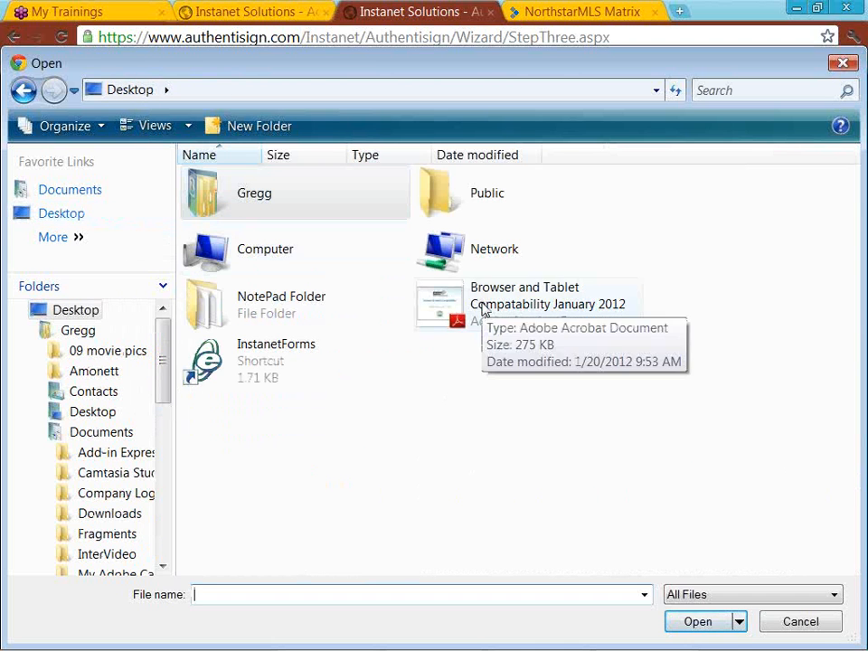
pyautogui.doubleClick(481, 308)
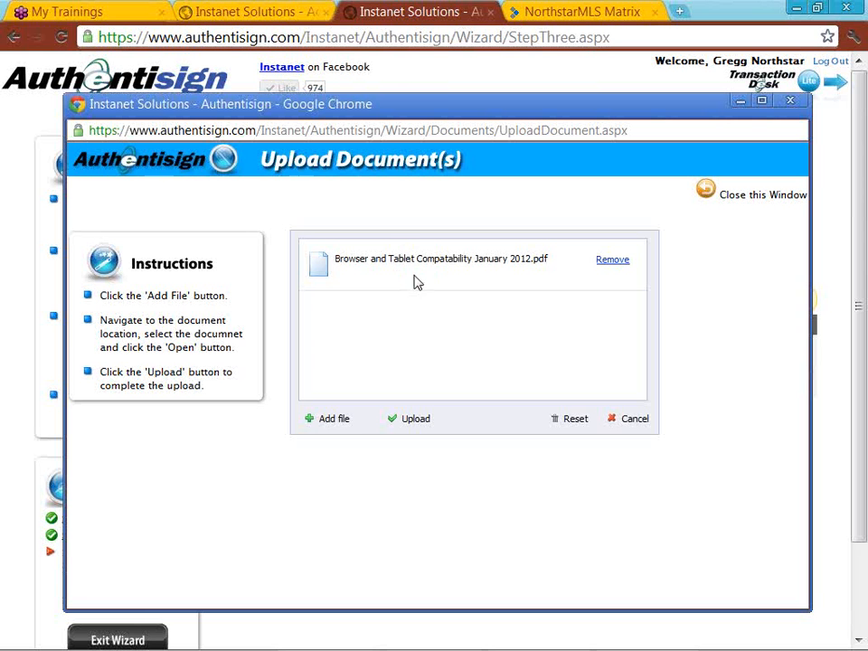
pyautogui.click(411, 418)
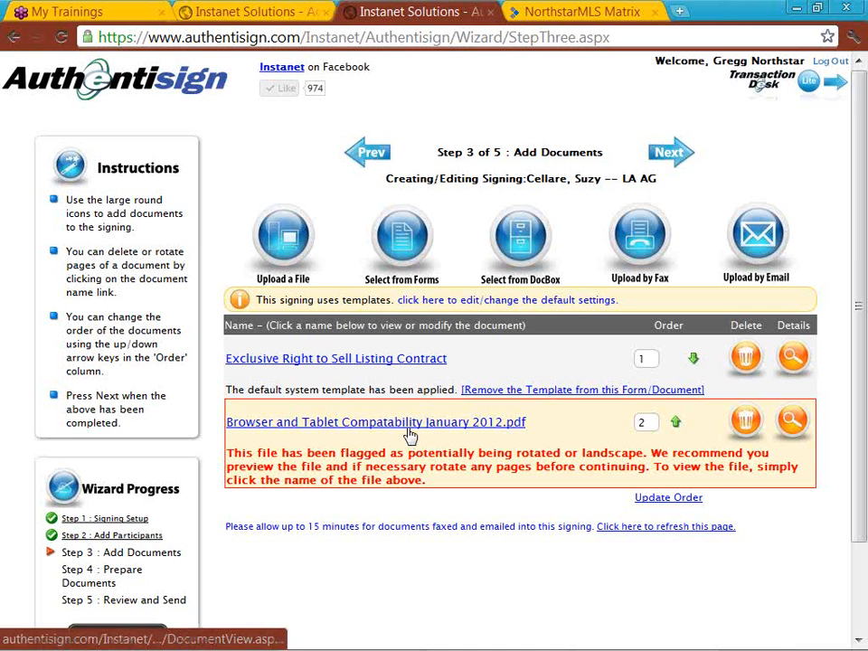
# - Preview the uploaded compatibility PDF and rotate its pages 1-2 by 90 degrees counter-clockwise
pyautogui.click(409, 432)
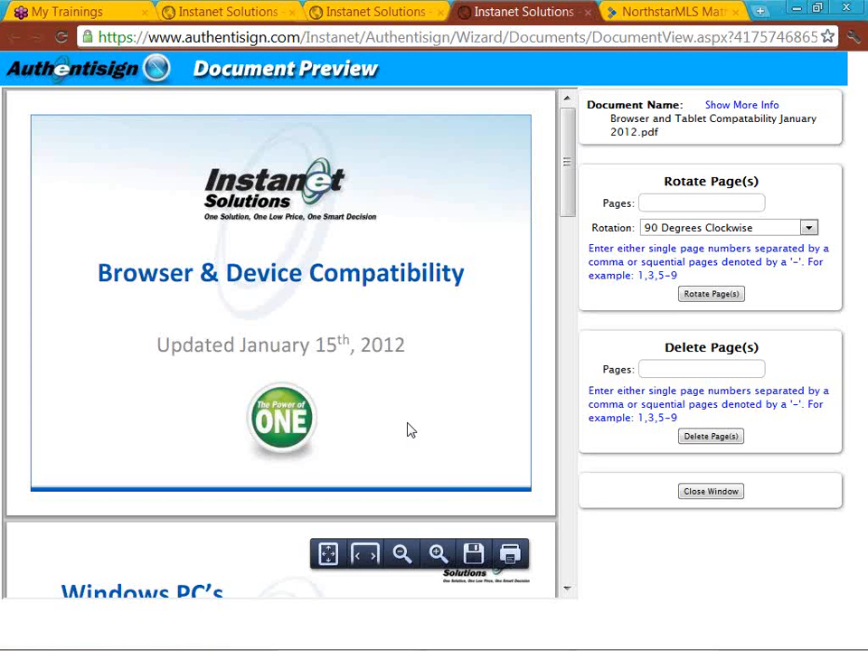
pyautogui.moveTo(567, 214); pyautogui.dragTo(567, 310)
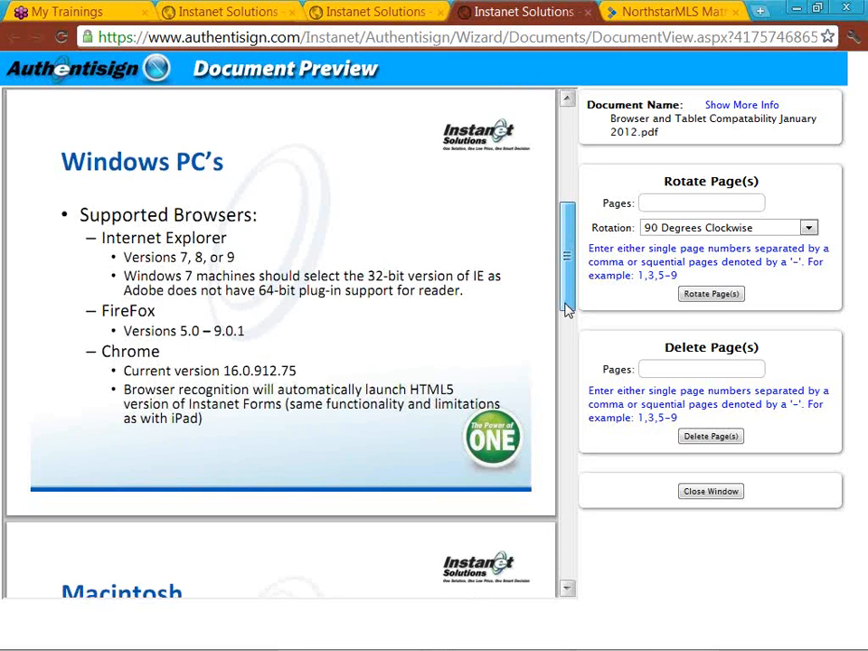
pyautogui.moveTo(567, 309); pyautogui.dragTo(571, 350)
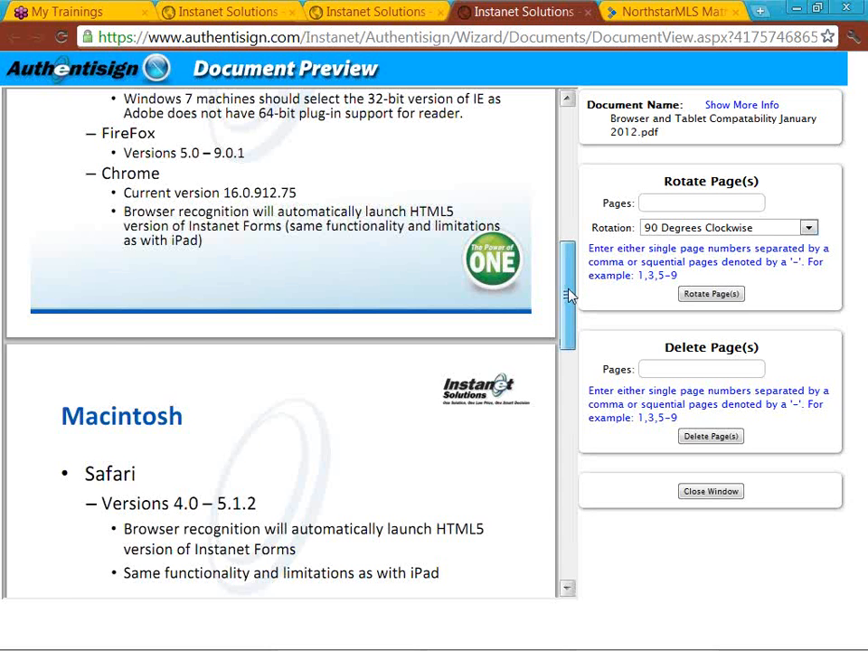
pyautogui.moveTo(568, 295); pyautogui.dragTo(570, 180)
pyautogui.click(651, 202)
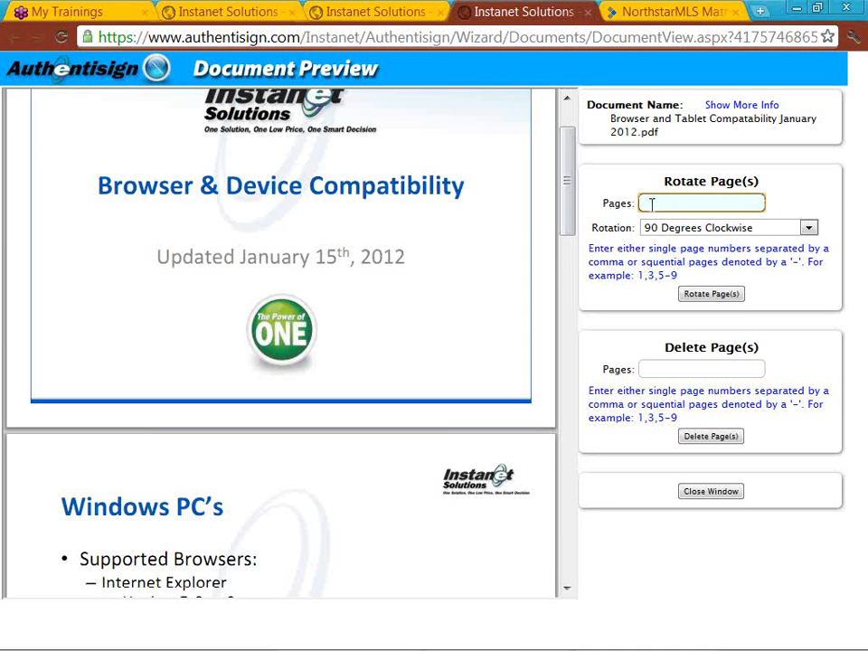
pyautogui.write('1-2')
pyautogui.click(696, 231)
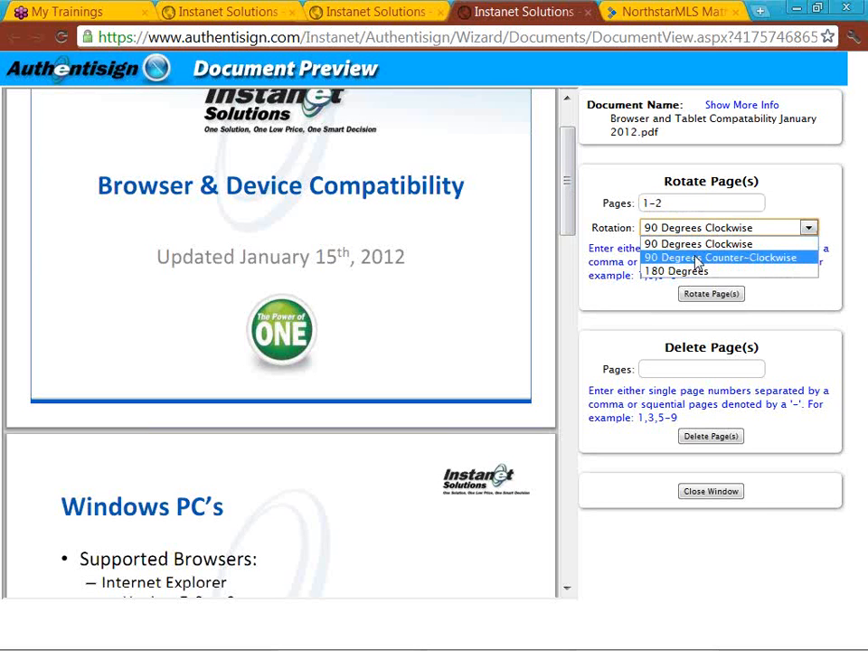
pyautogui.click(697, 259)
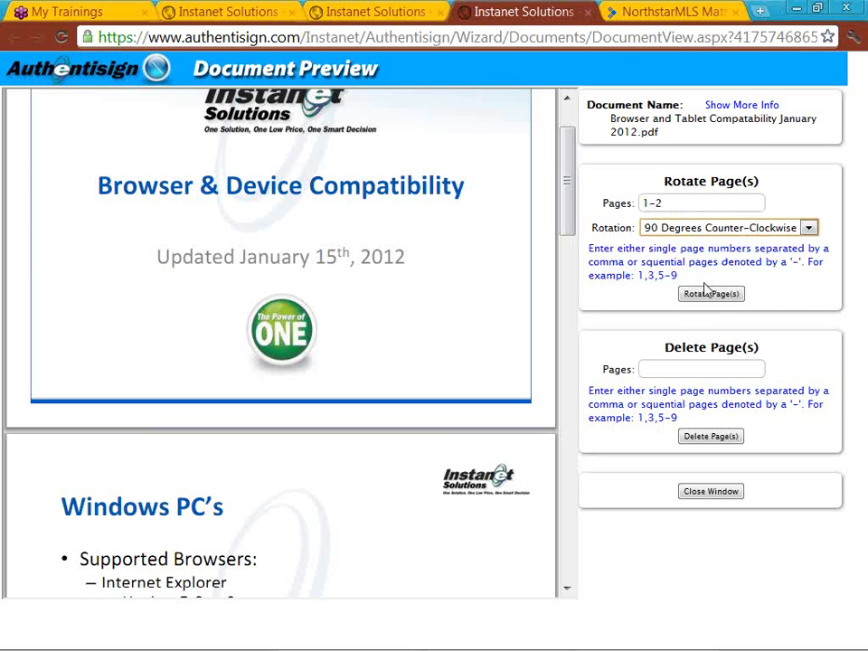
pyautogui.click(707, 294)
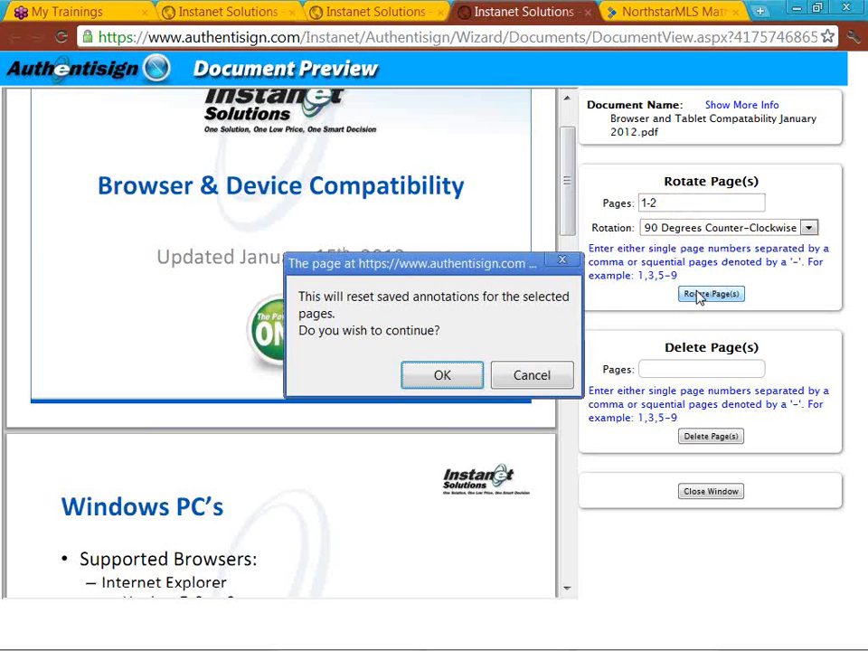
pyautogui.click(442, 377)
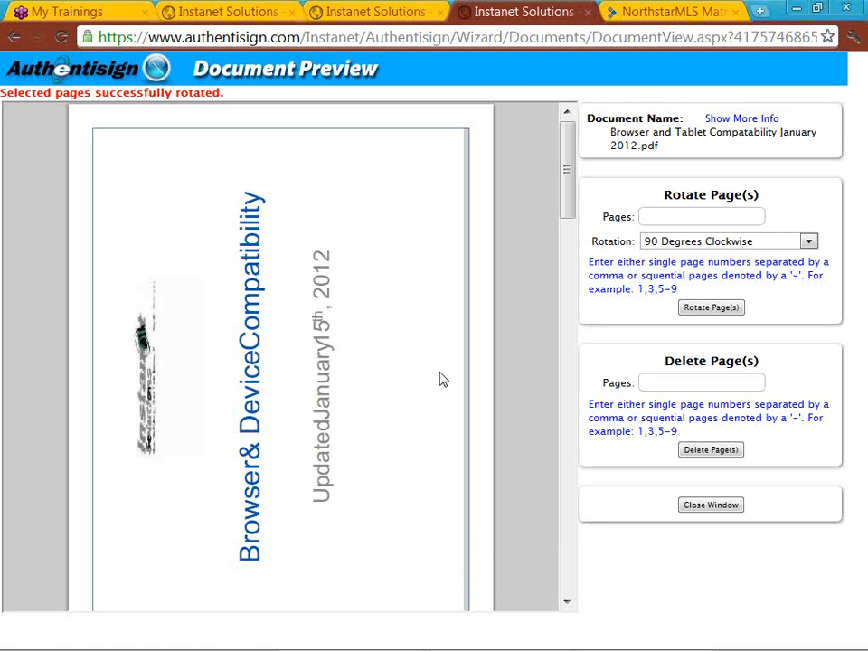
# - Delete pages 4-5 from the uploaded compatibility PDF and close its preview
pyautogui.click(659, 380)
pyautogui.write('4-5')
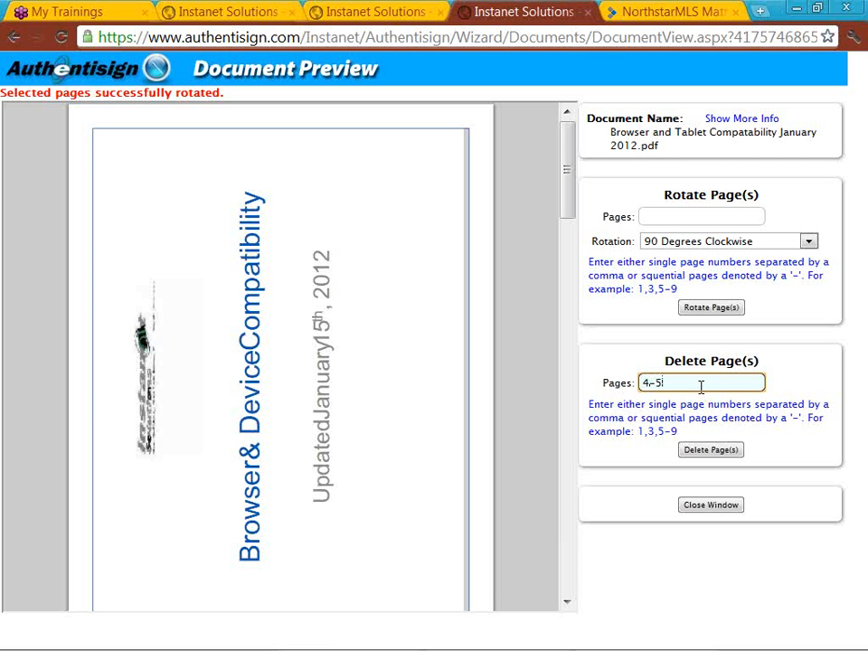
pyautogui.click(710, 456)
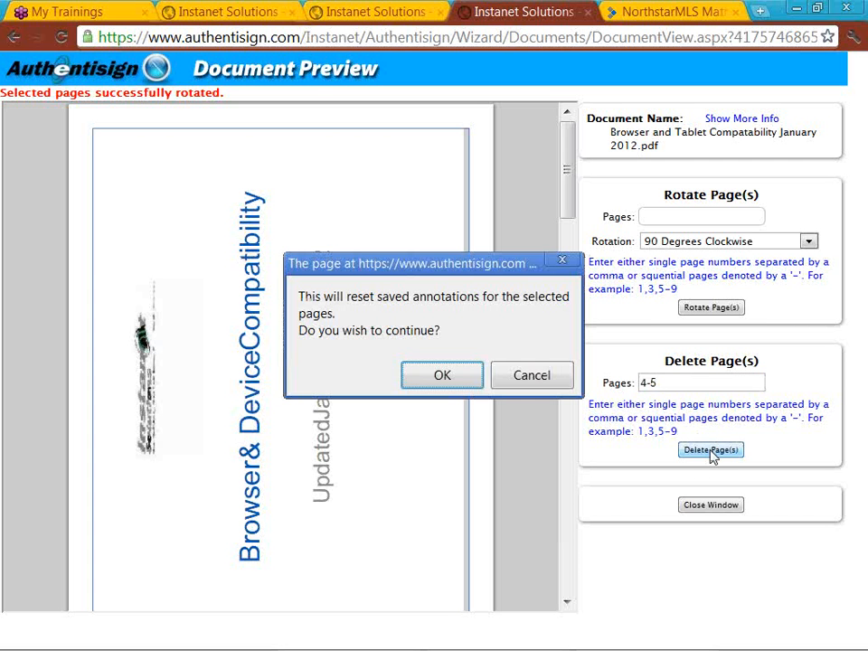
pyautogui.click(457, 387)
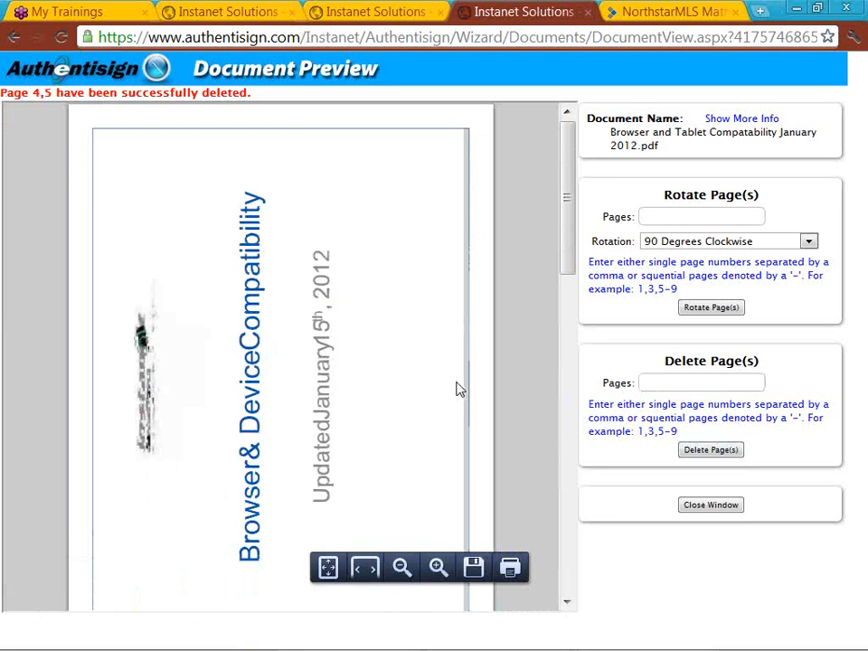
pyautogui.click(703, 508)
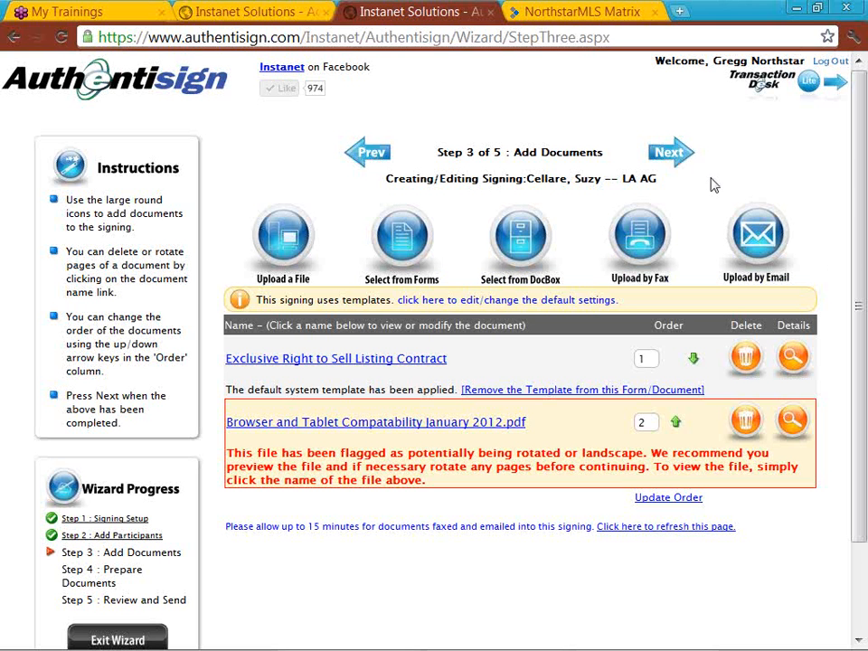
# - Proceed to preparing the documents and fit the listing contract's first page to the viewer width
pyautogui.click(670, 154)
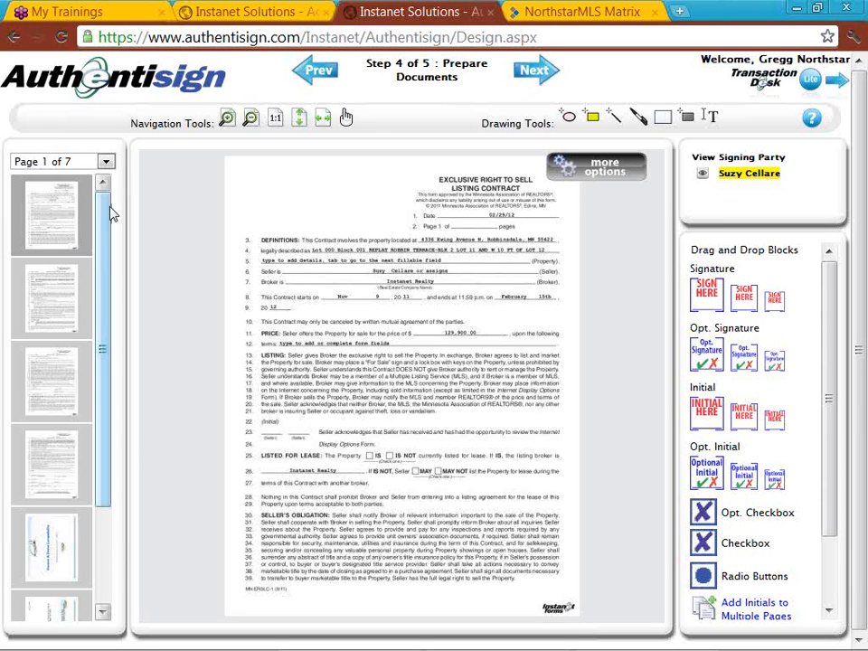
pyautogui.click(323, 118)
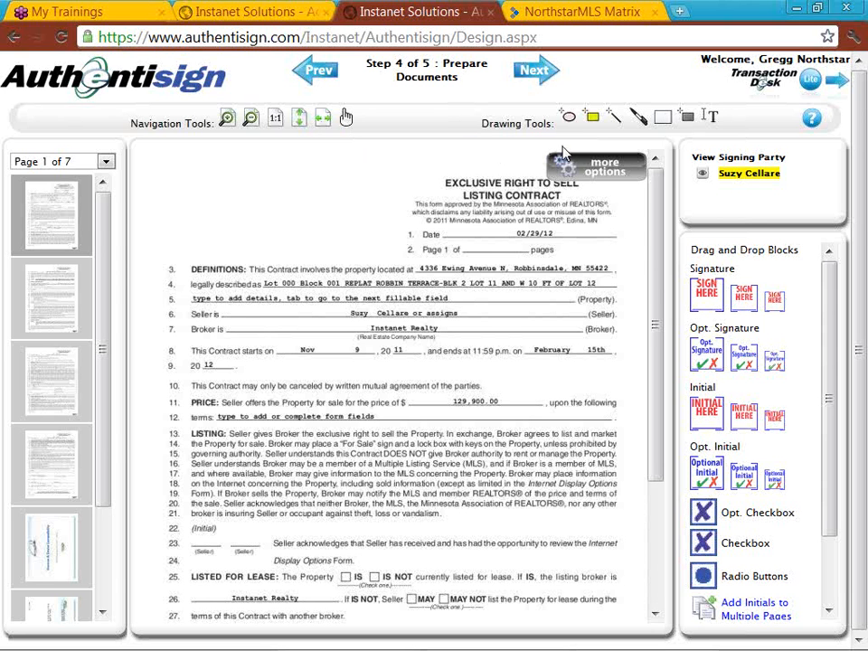
pyautogui.click(602, 166)
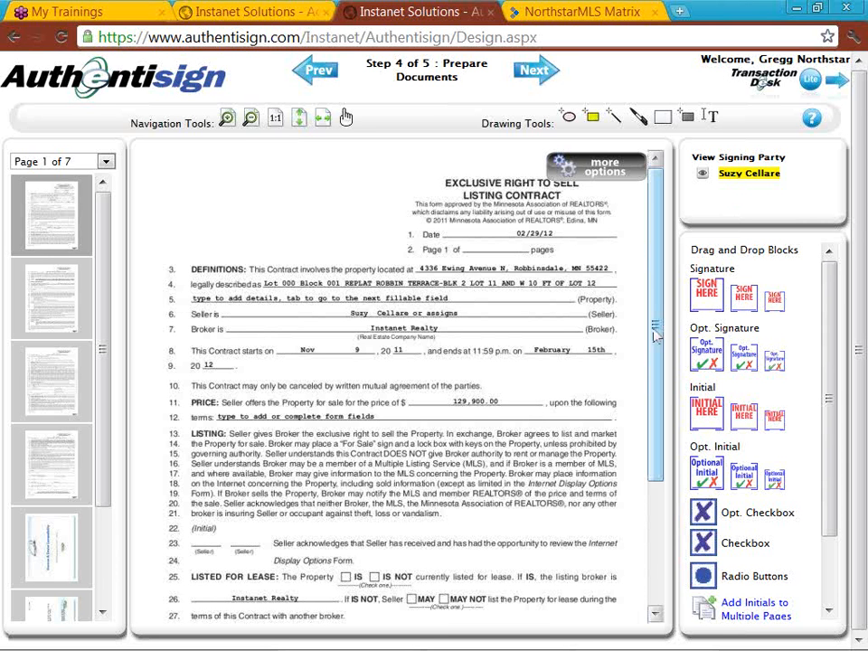
pyautogui.moveTo(655, 342); pyautogui.dragTo(658, 448)
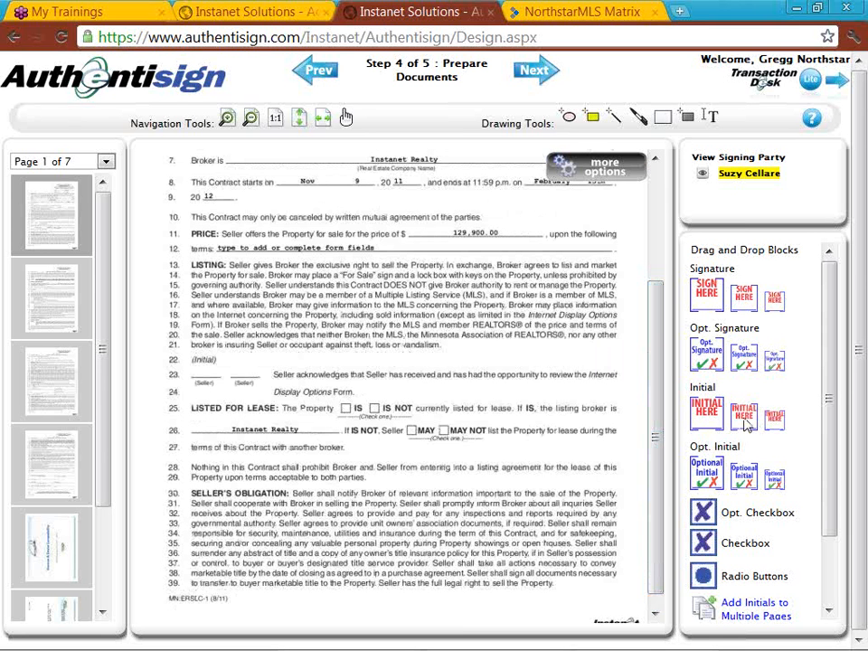
pyautogui.moveTo(744, 420); pyautogui.dragTo(205, 369)
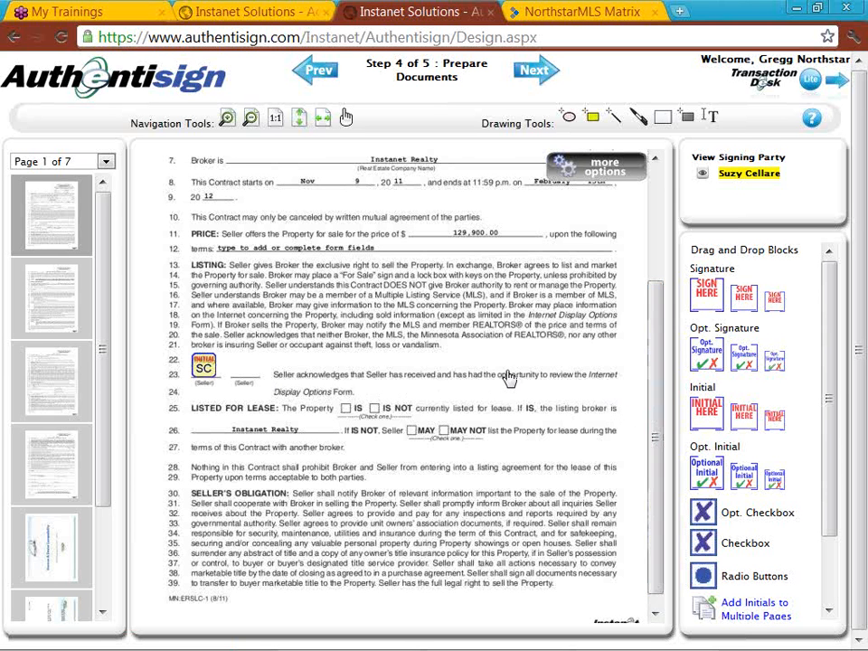
pyautogui.rightClick(208, 373)
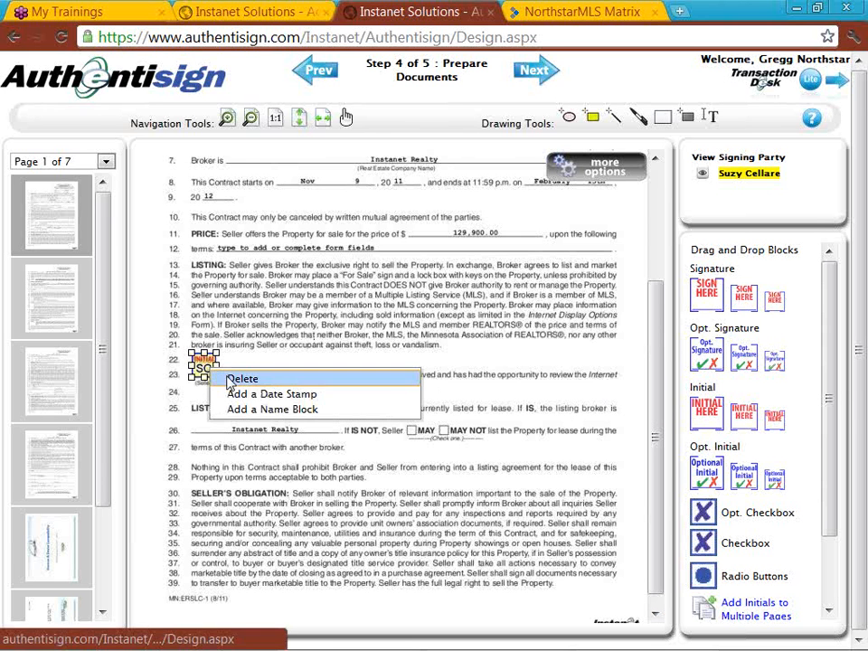
pyautogui.click(230, 379)
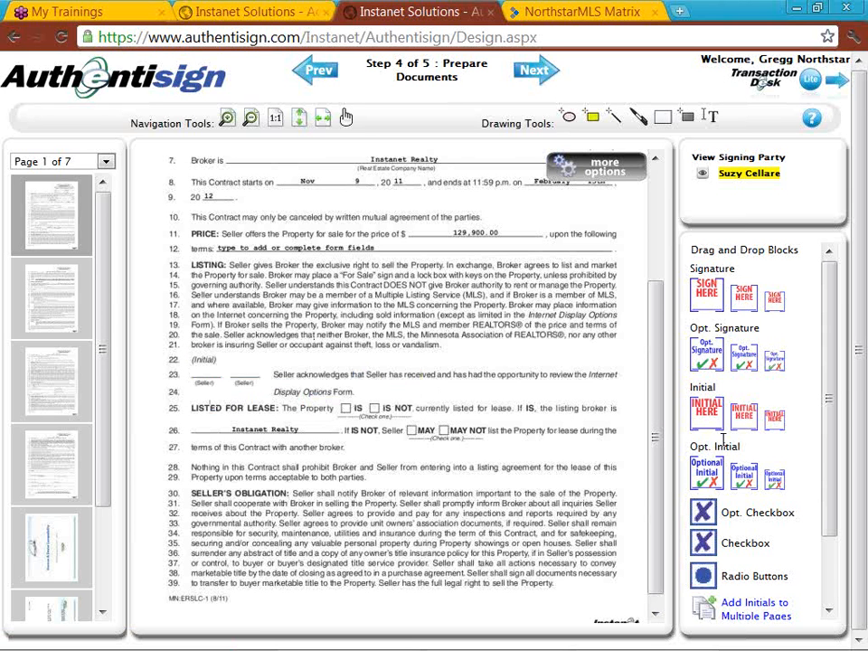
# - Place an optional initial block on the first Seller line at line 23 of page 1 and open page 4
pyautogui.moveTo(359, 391); pyautogui.dragTo(207, 367)
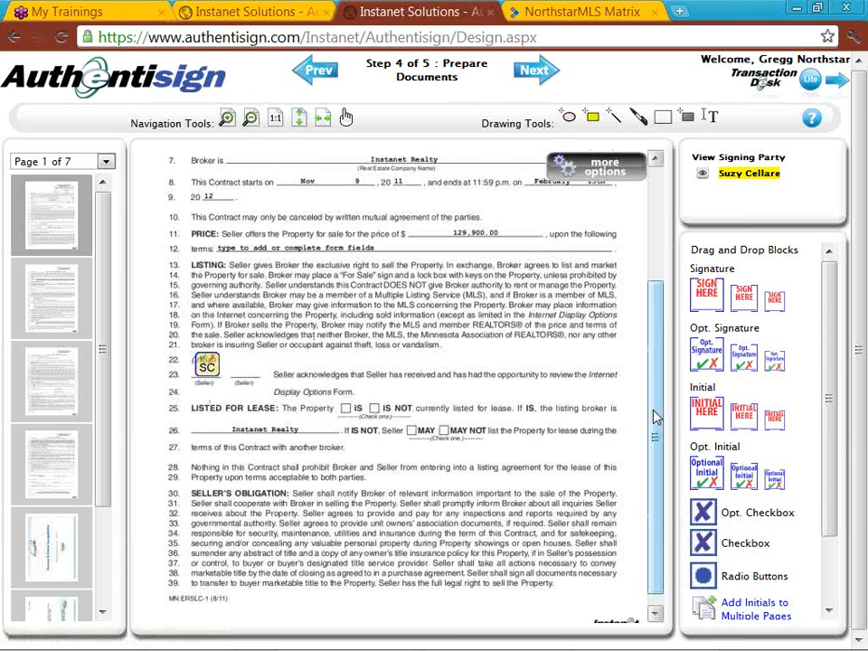
pyautogui.moveTo(655, 414); pyautogui.dragTo(654, 430)
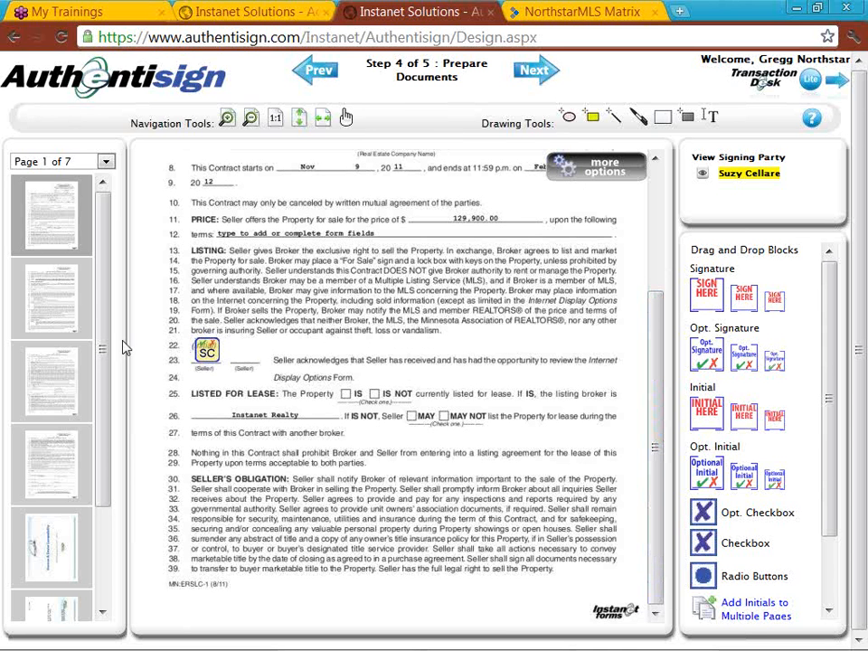
pyautogui.click(59, 449)
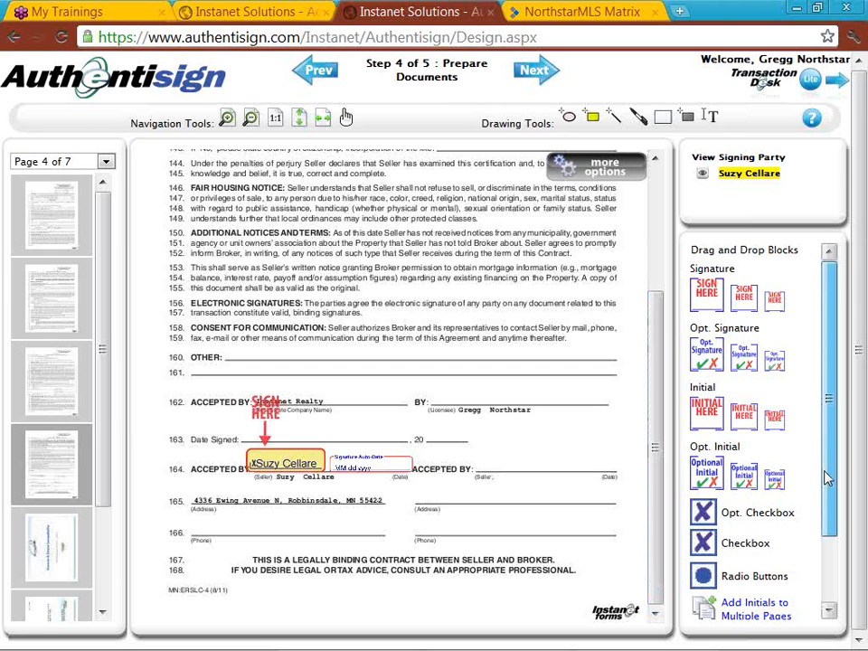
pyautogui.moveTo(827, 481); pyautogui.dragTo(833, 538)
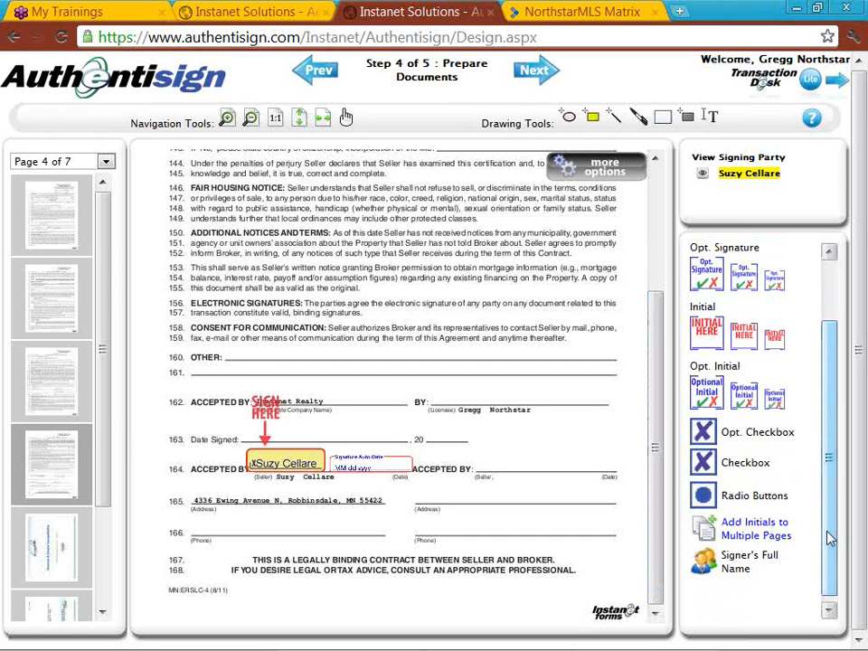
pyautogui.click(773, 542)
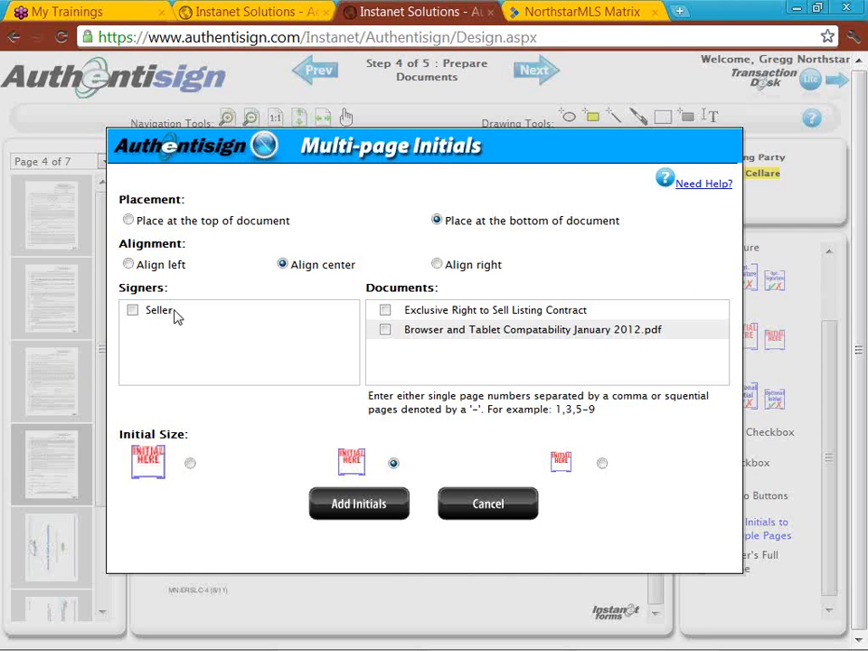
pyautogui.click(385, 312)
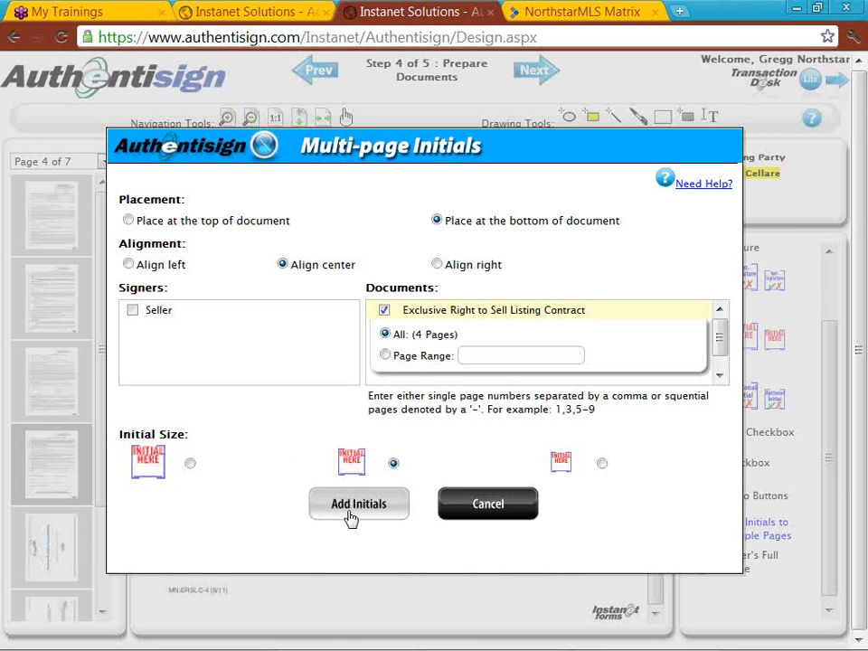
pyautogui.click(445, 514)
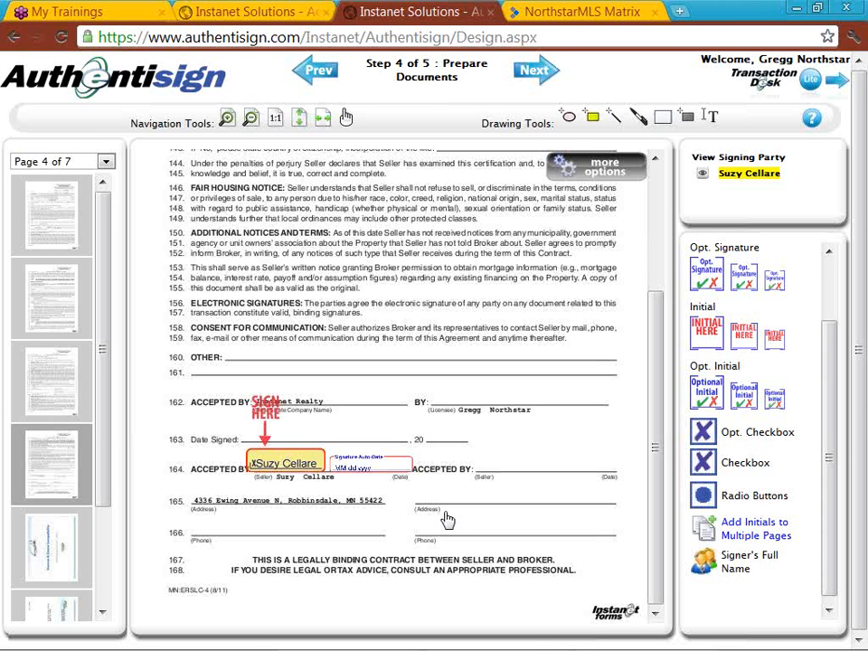
# - Proceed to the signing's review, finalize its details and send the invitation to the signer
pyautogui.click(524, 74)
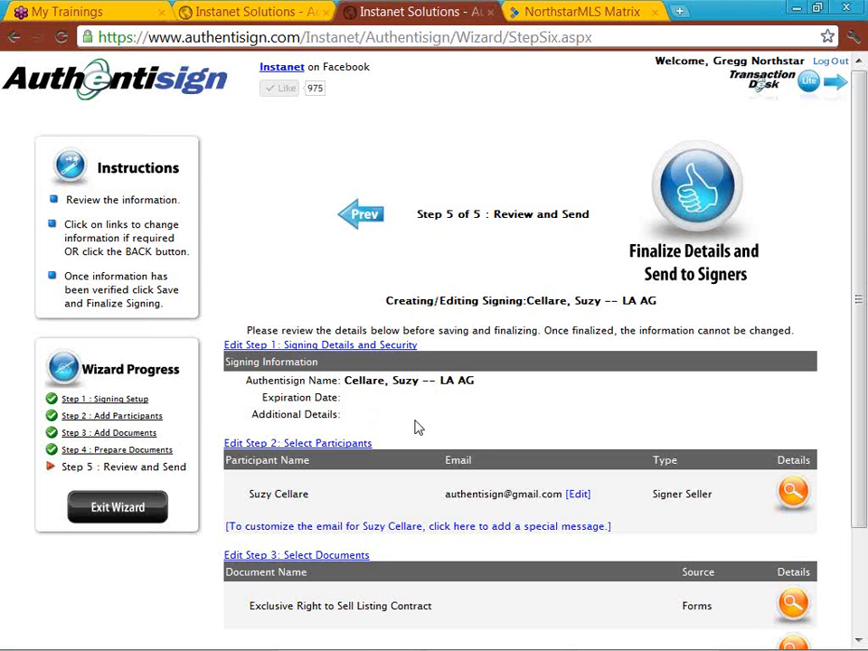
pyautogui.scroll(-1, 416, 427)
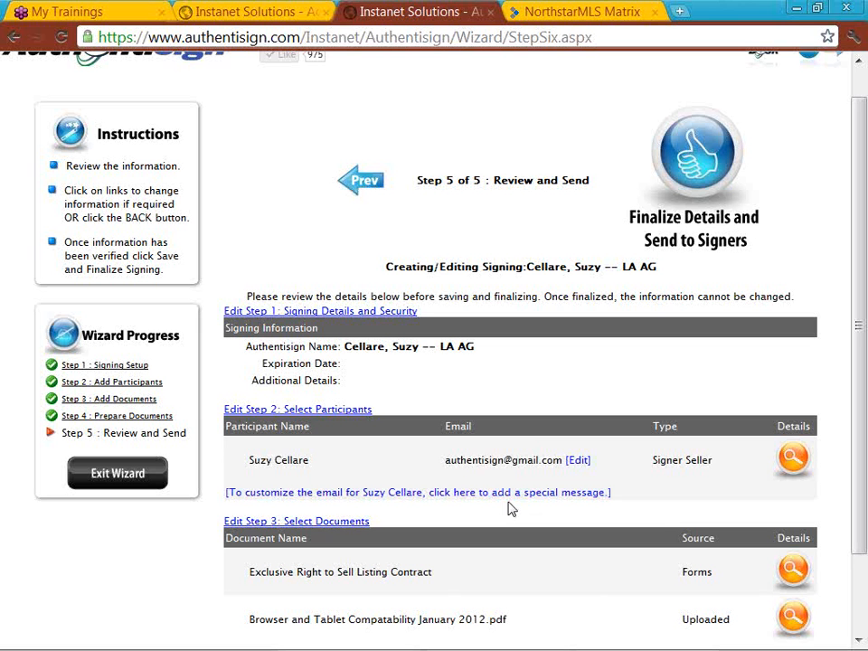
pyautogui.click(691, 151)
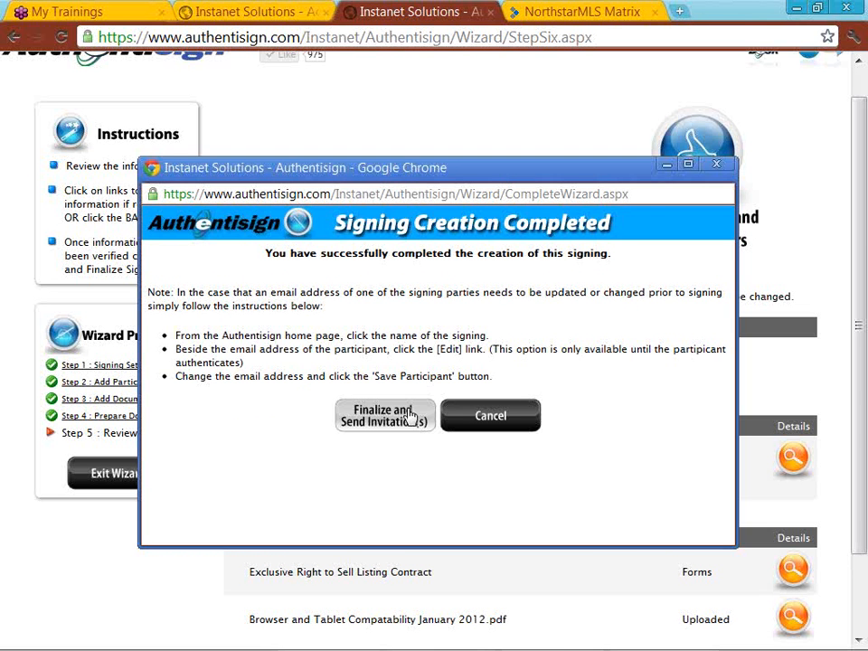
pyautogui.click(372, 422)
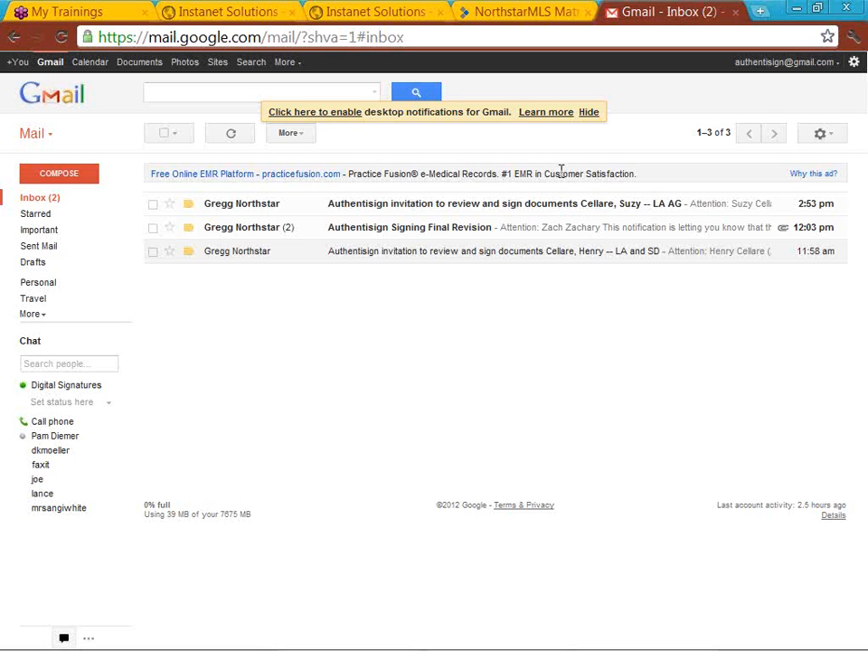
# - Open the newest Authentisign signing invitation in the Gmail inbox and follow its signing link
pyautogui.click(407, 205)
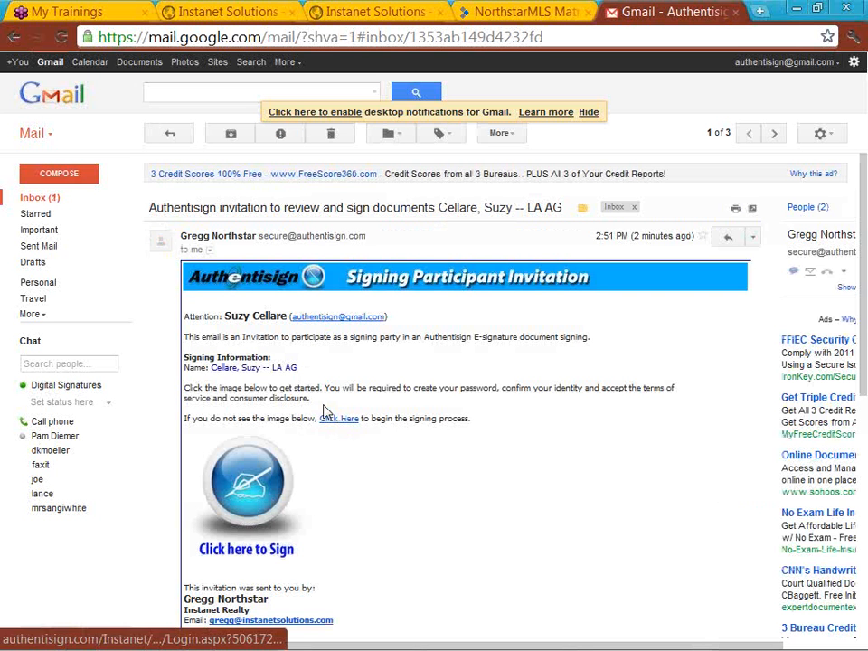
pyautogui.click(255, 486)
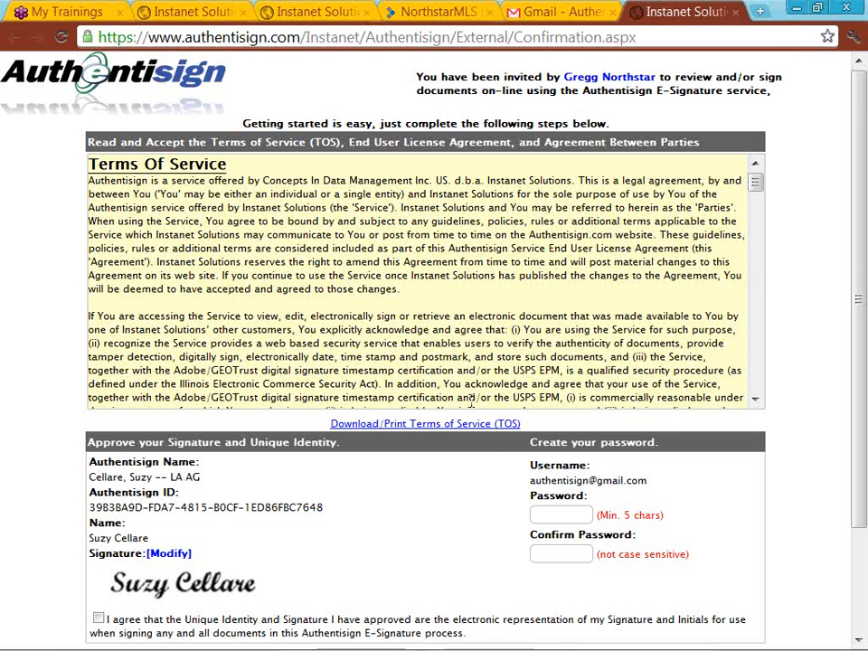
# - Create the signer's password and repeat it in the confirmation field
pyautogui.click(548, 515)
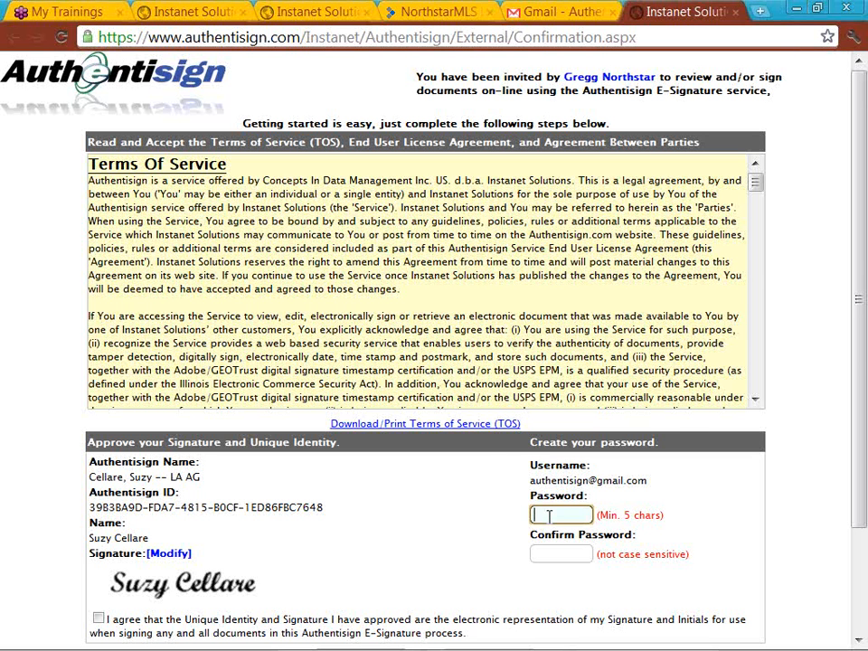
pyautogui.write('*****')
pyautogui.click(548, 546)
pyautogui.write('*')
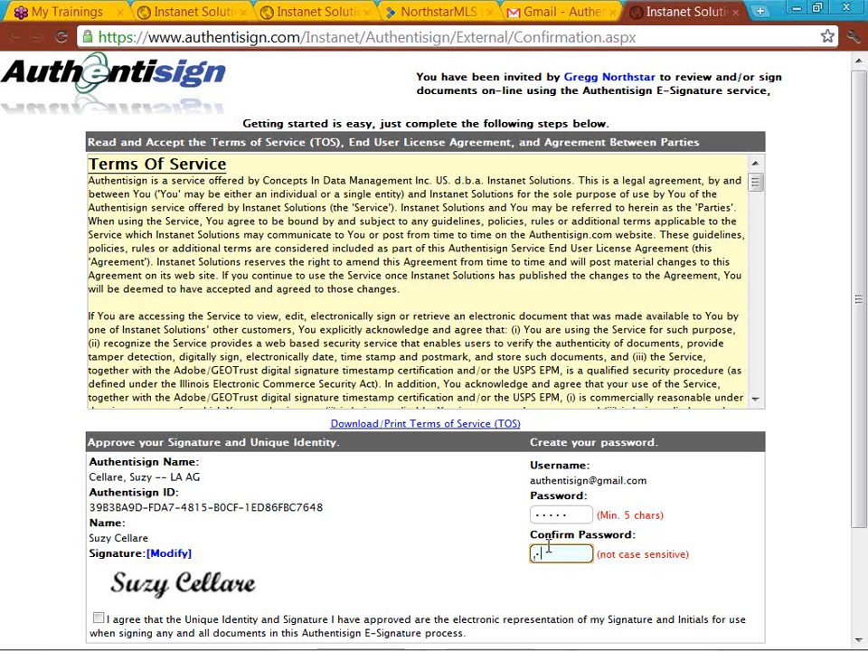
pyautogui.write('****')
pyautogui.click(328, 560)
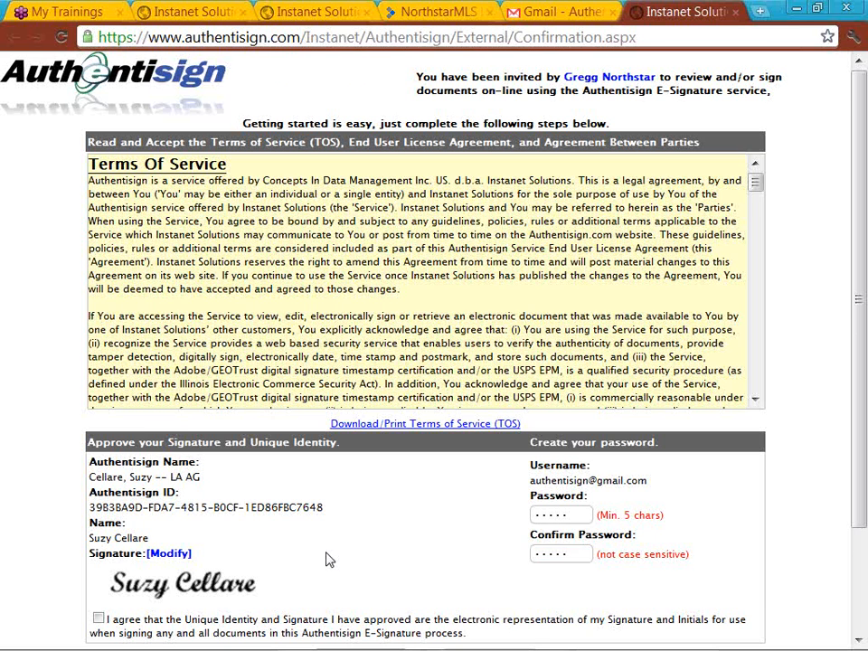
# - Change the signature to the first text style and confirm and accept it together with the signature agreement
pyautogui.scroll(-1, 328, 559)
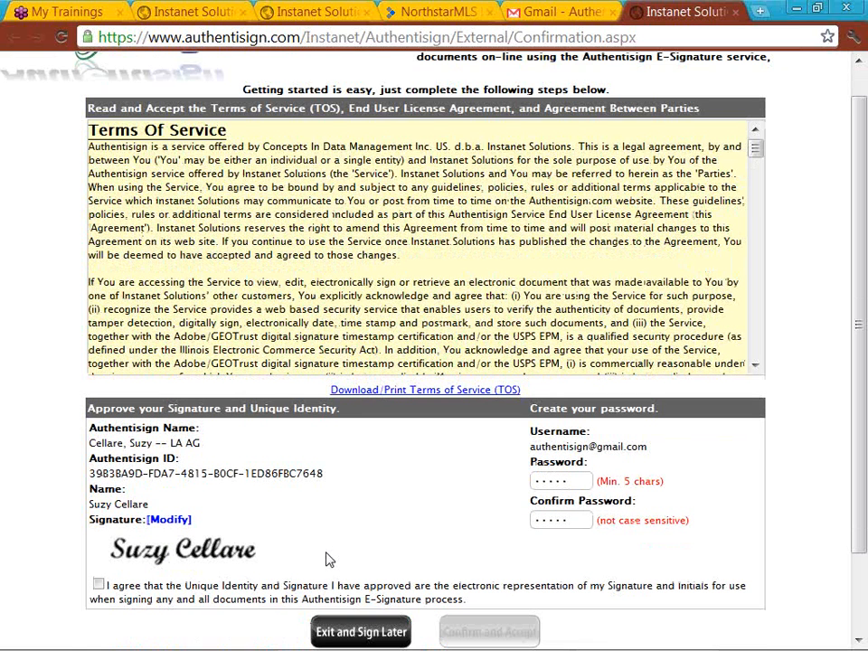
pyautogui.click(168, 520)
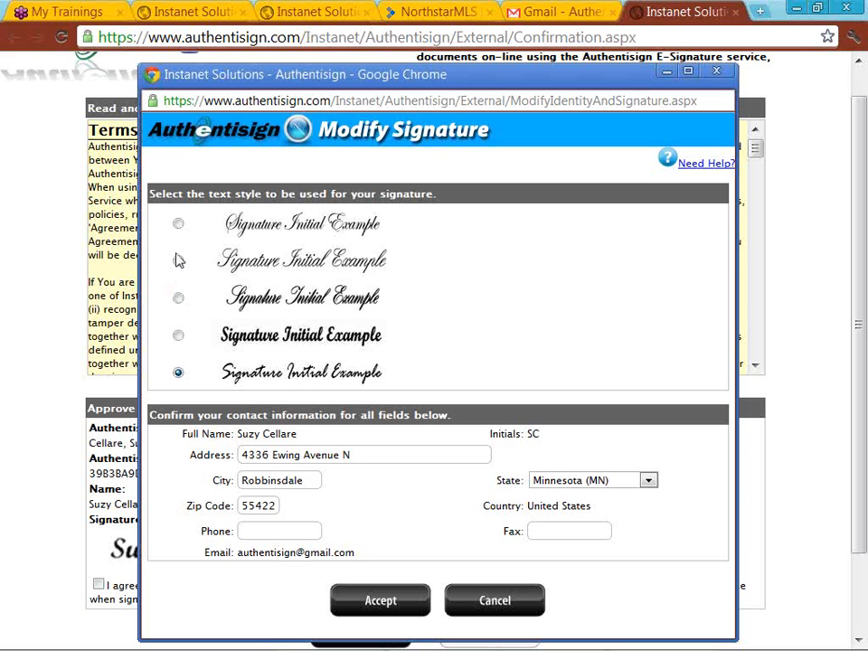
pyautogui.click(179, 226)
pyautogui.click(366, 601)
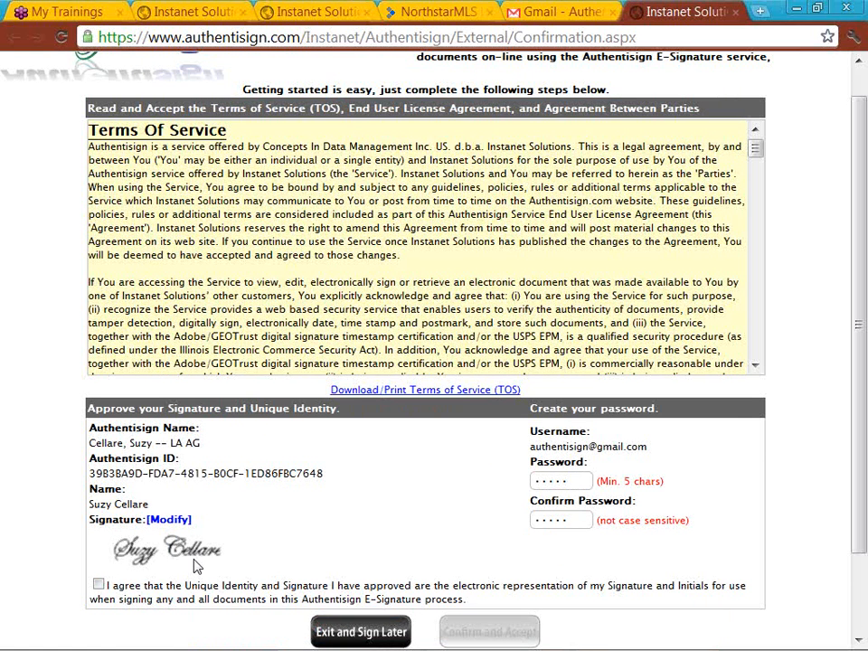
pyautogui.click(99, 585)
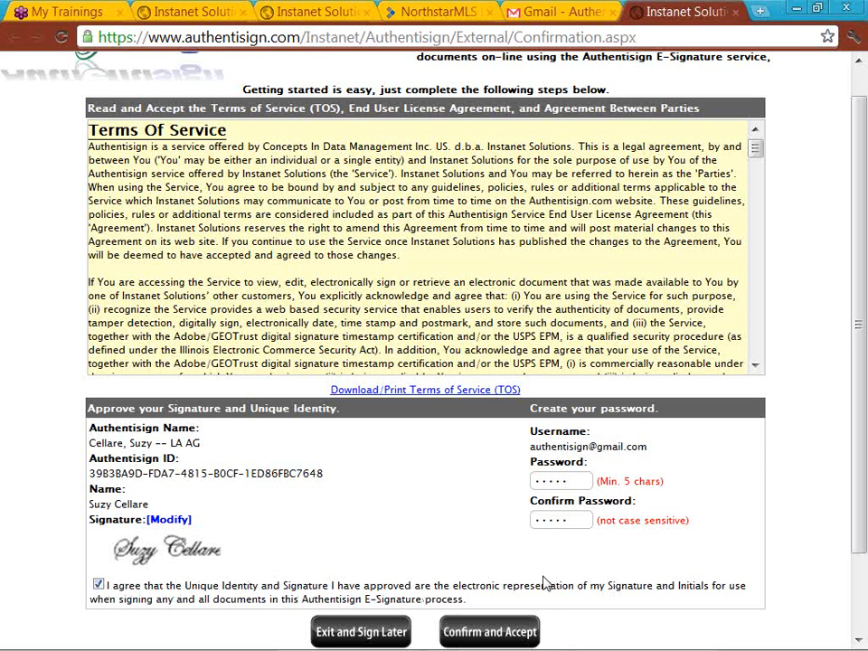
pyautogui.click(503, 630)
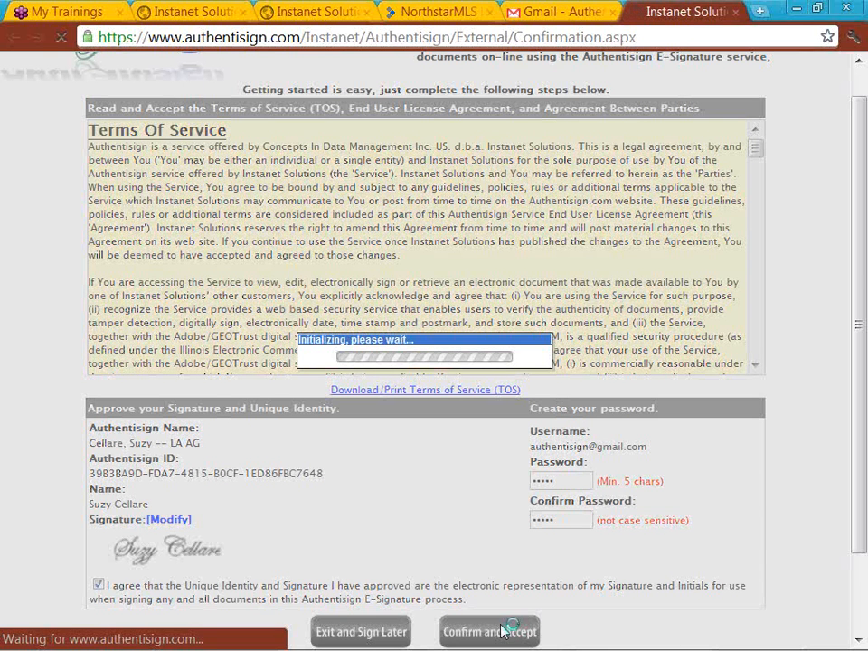
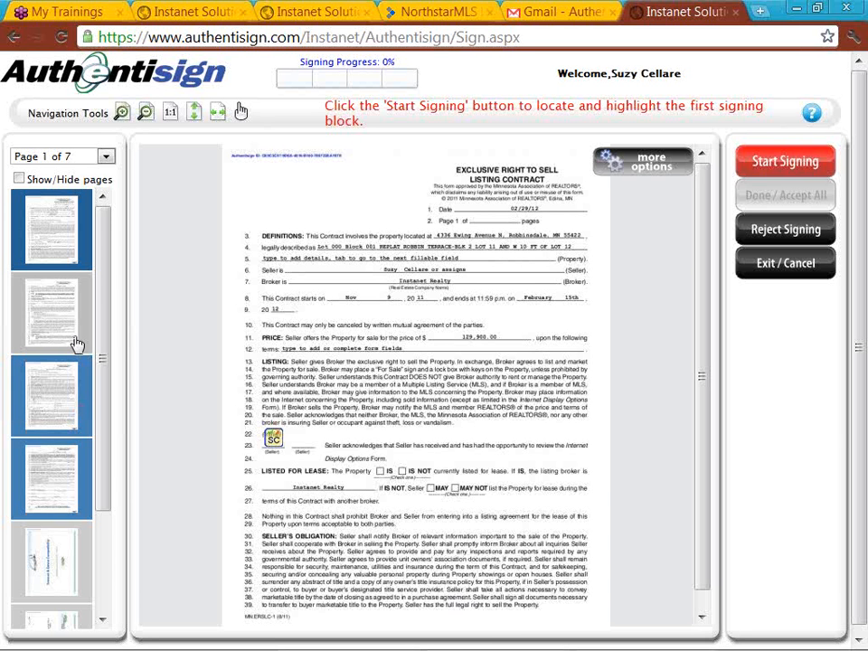
# - Fit the contract to the viewer width, start signing and accept the optional initials on page 1
pyautogui.click(218, 114)
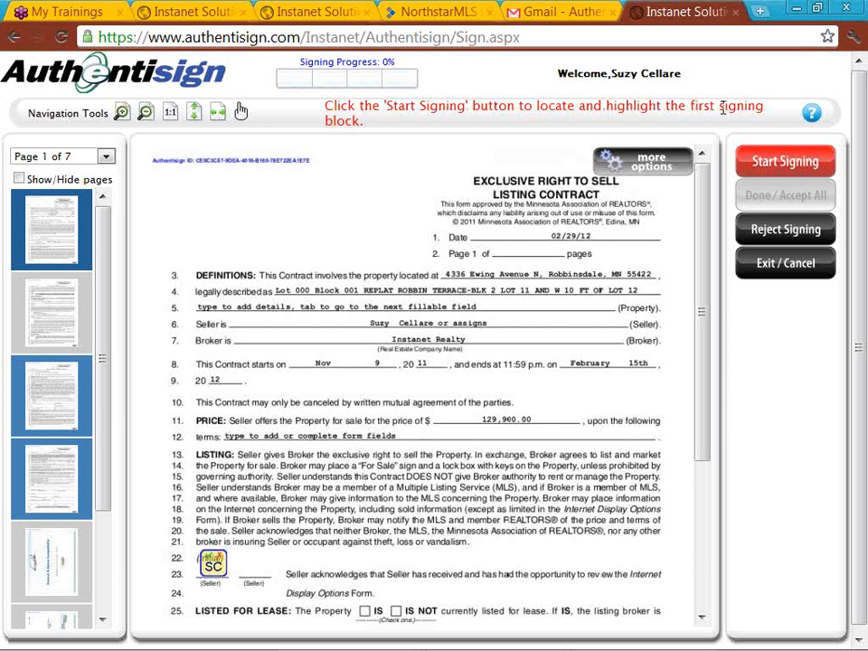
pyautogui.click(748, 164)
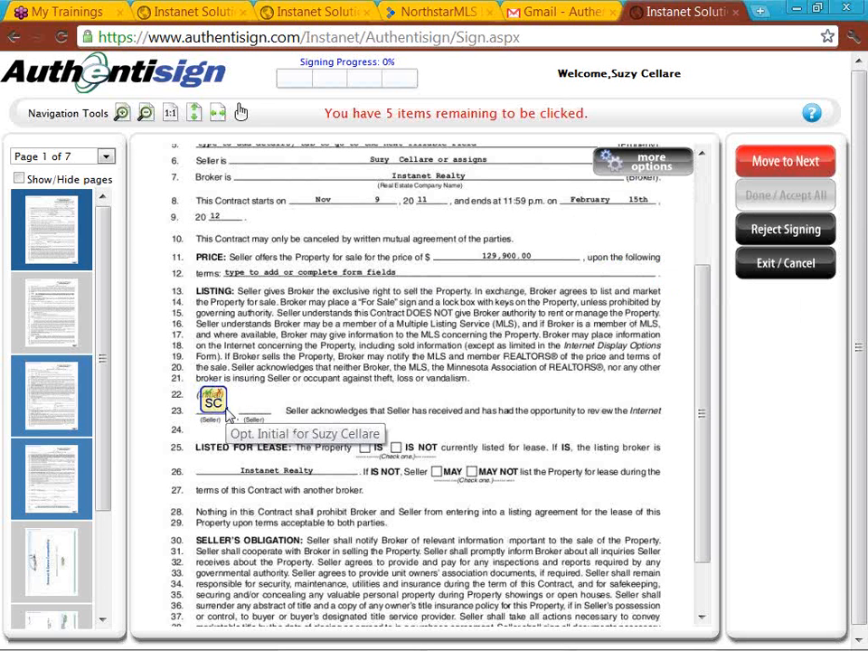
pyautogui.click(213, 401)
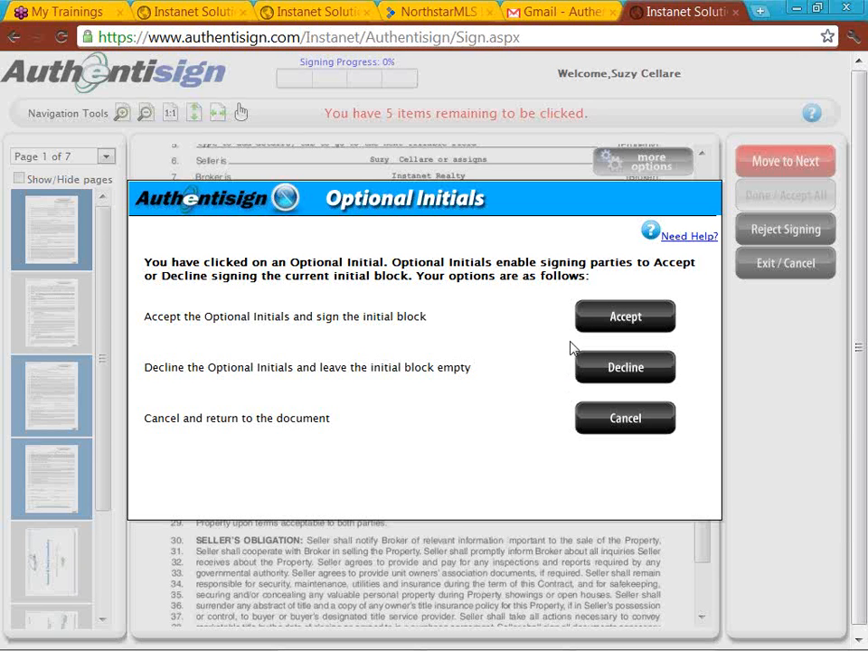
pyautogui.click(592, 323)
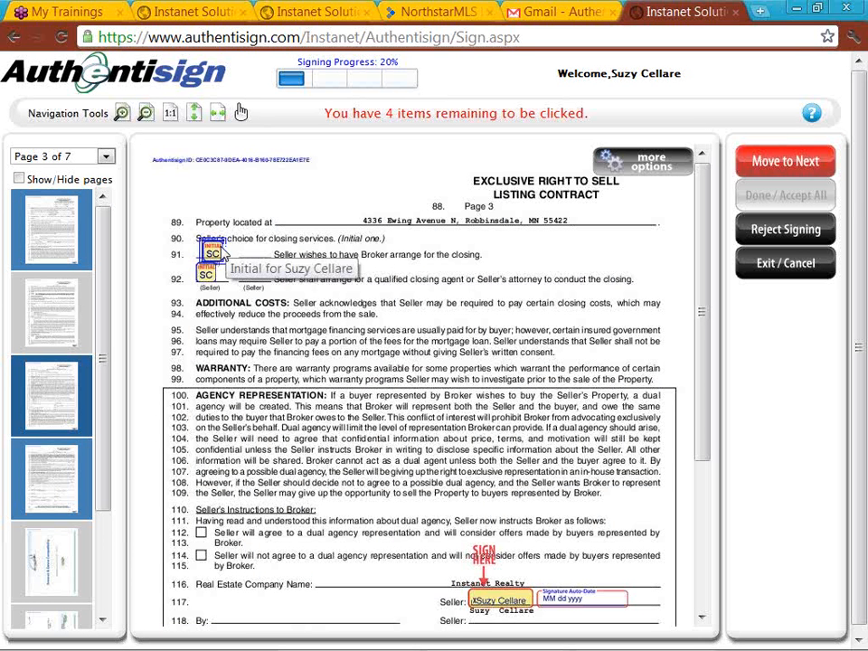
# - Initial both closing-services choices at lines 91 and 92 and sign the Seller line in the agency representation section of page 3
pyautogui.click(222, 254)
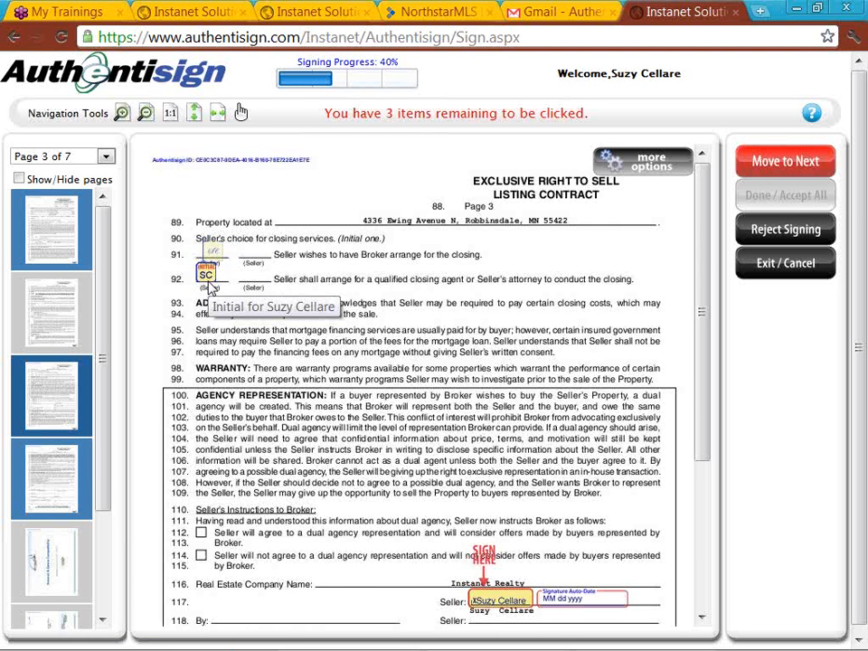
pyautogui.click(210, 286)
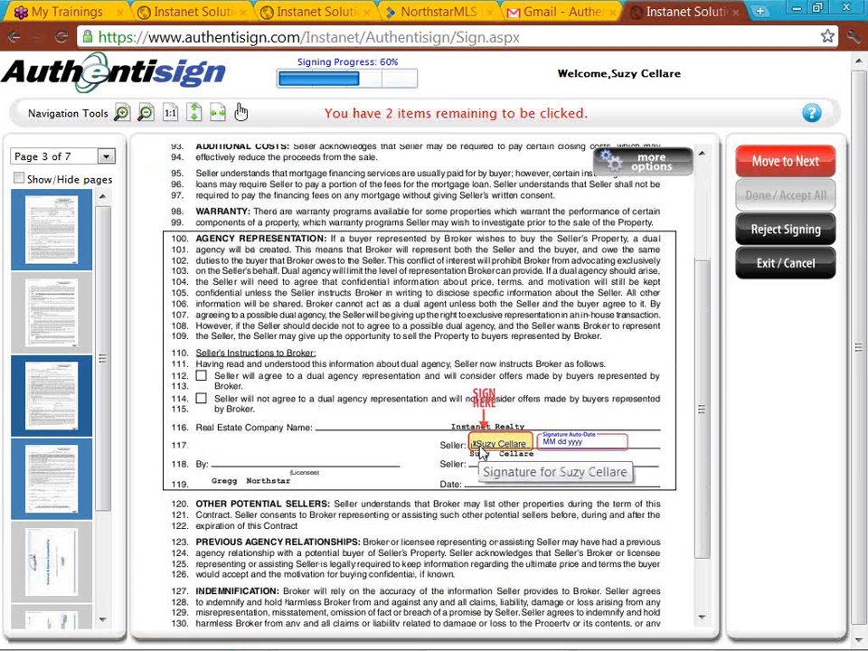
pyautogui.click(482, 452)
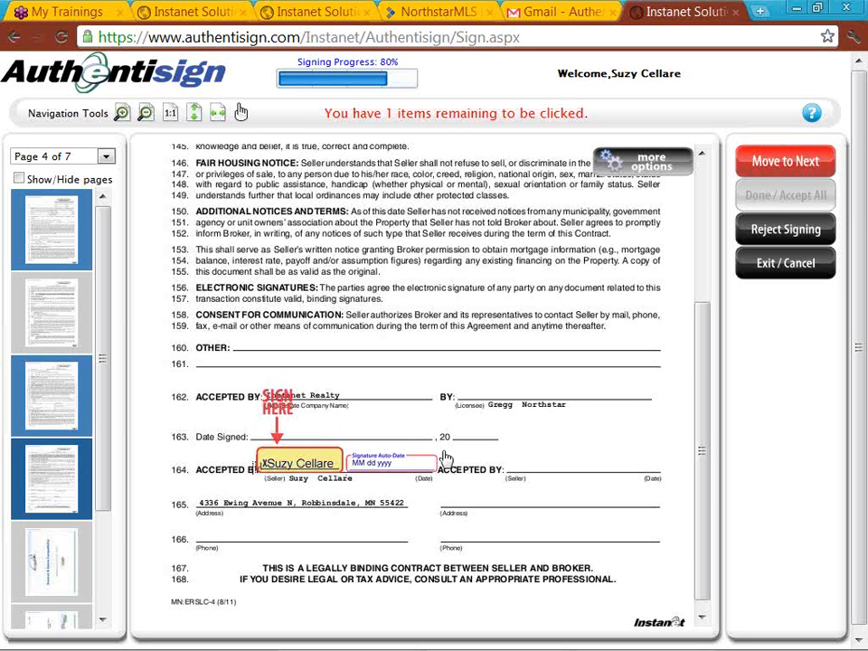
# - Sign the seller's acceptance at line 164 on page 4, accept all items and complete the signing
pyautogui.click(310, 462)
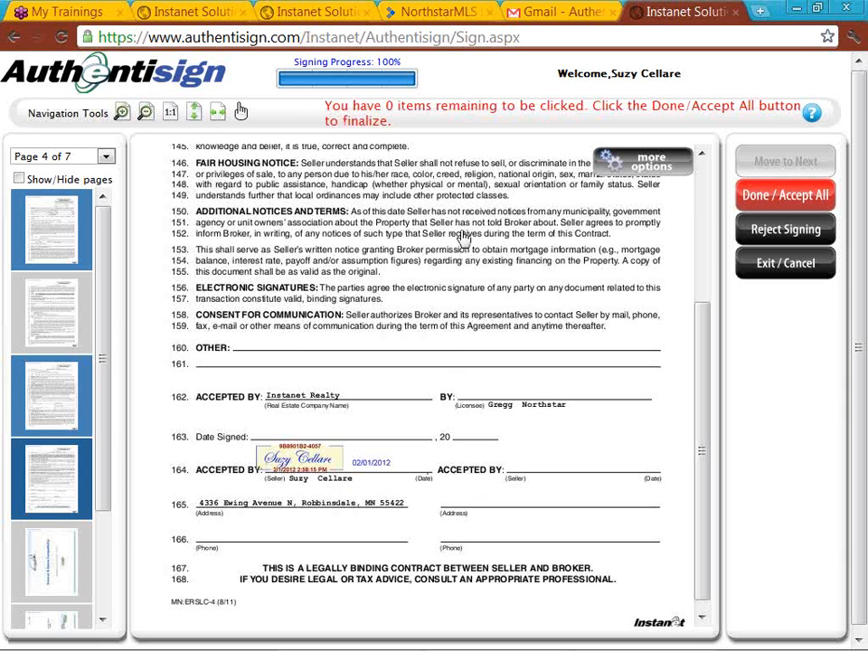
pyautogui.click(749, 195)
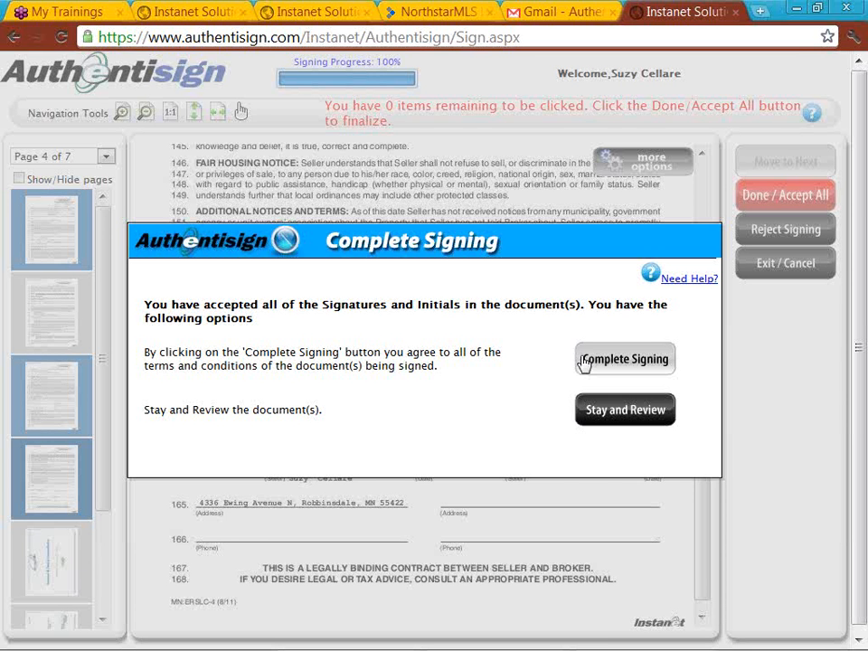
pyautogui.click(623, 358)
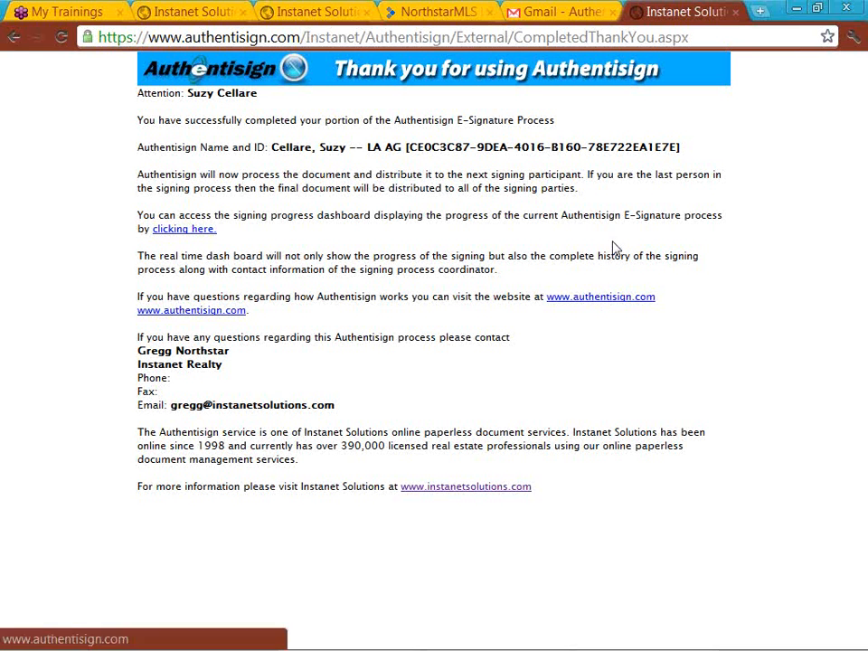
# - Close the signing completion page and open the Final Document of the seller's LA AG signing from the Authentisign signings list
pyautogui.click(735, 12)
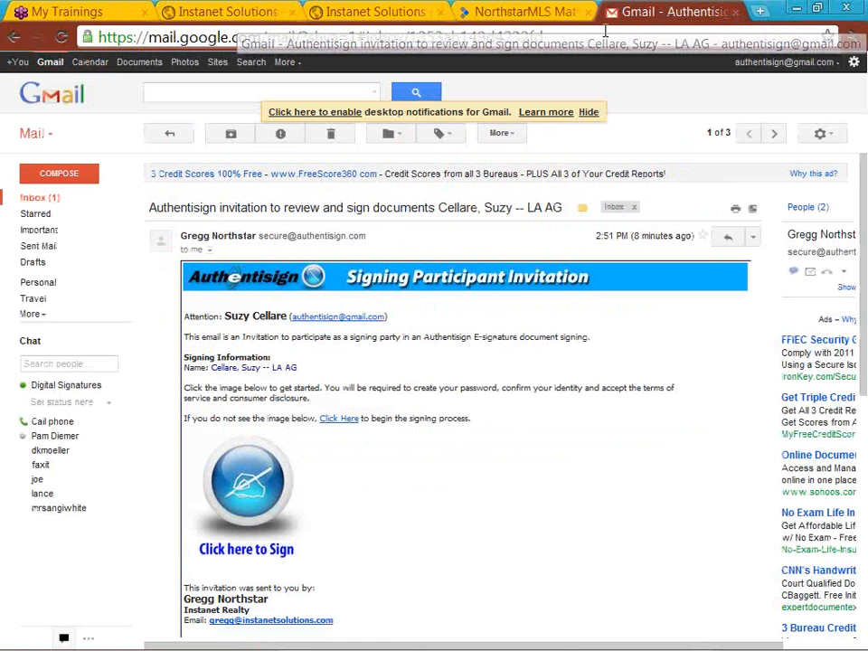
pyautogui.click(414, 16)
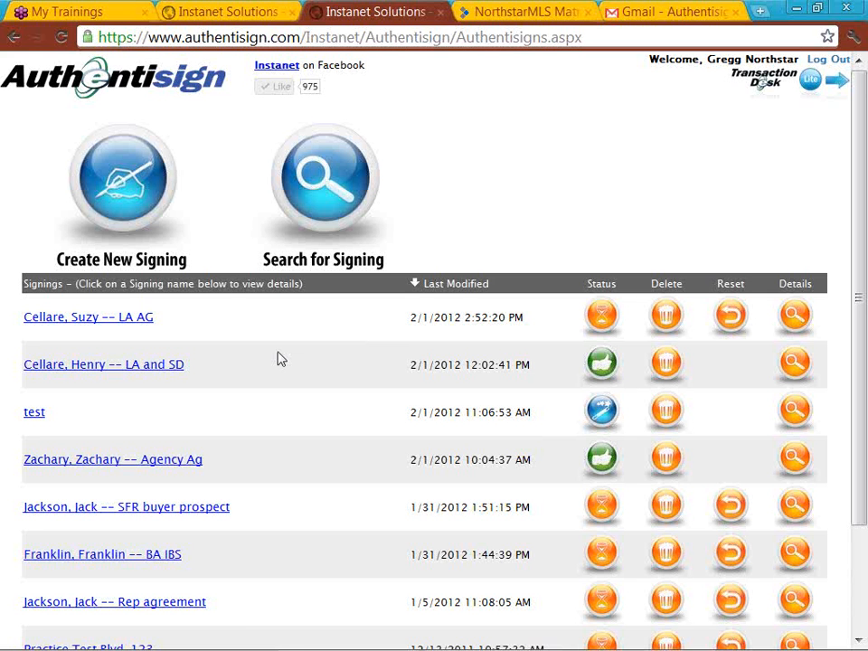
pyautogui.click(142, 326)
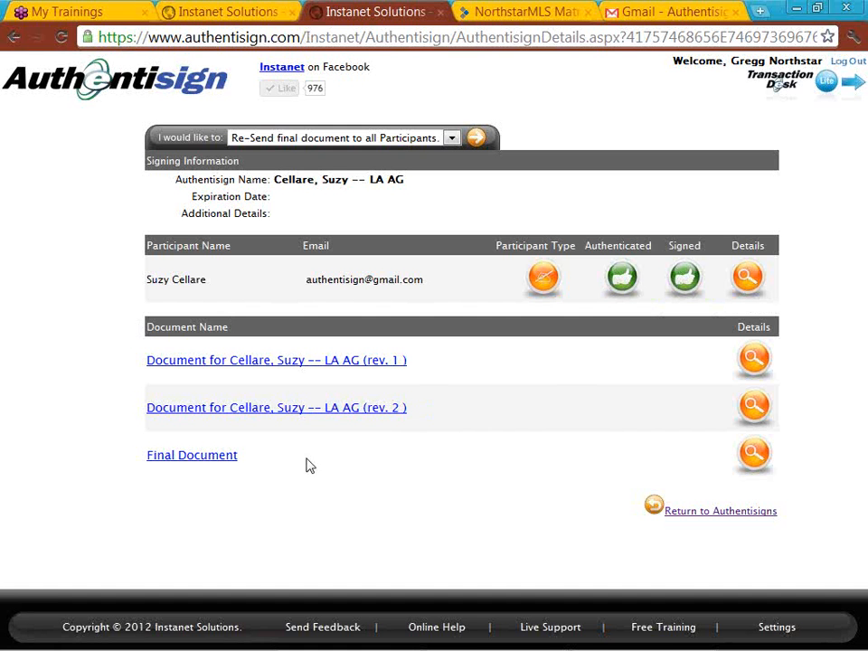
pyautogui.click(227, 467)
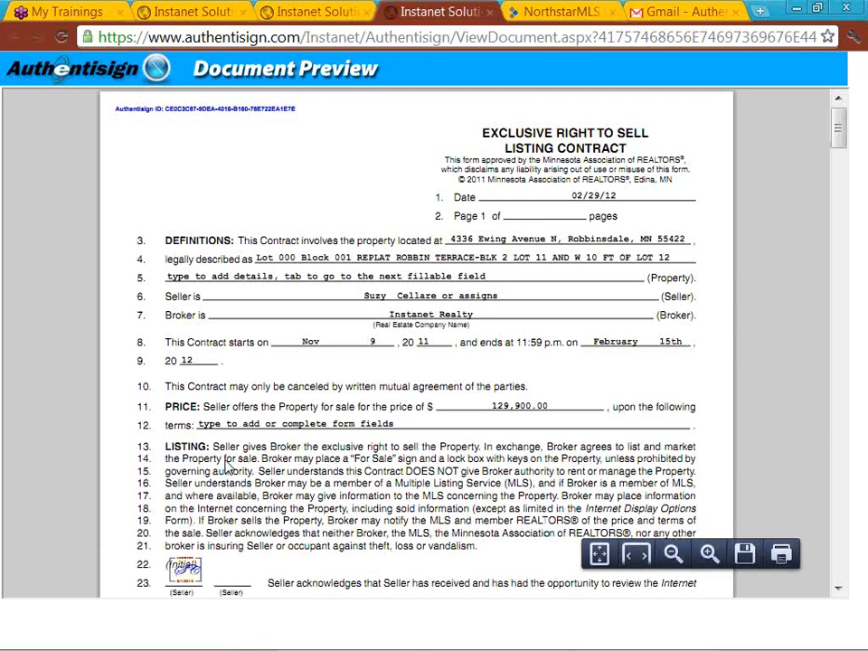
# - Review the seller's initials and signature on pages 1 to 3 of the final listing contract, and close the document preview
pyautogui.scroll(-1, 196, 464)
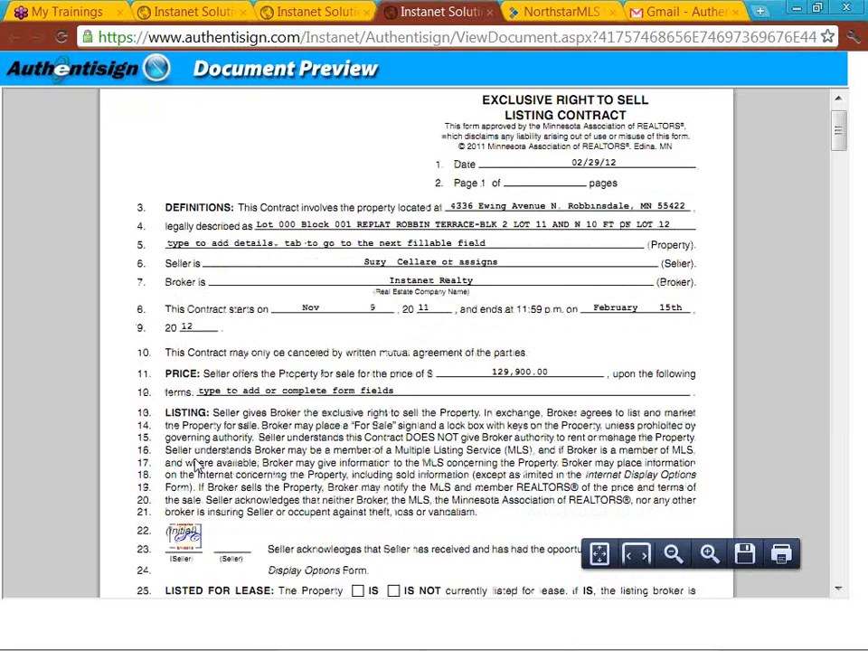
pyautogui.scroll(-1, 196, 463)
pyautogui.scroll(-5, 196, 464)
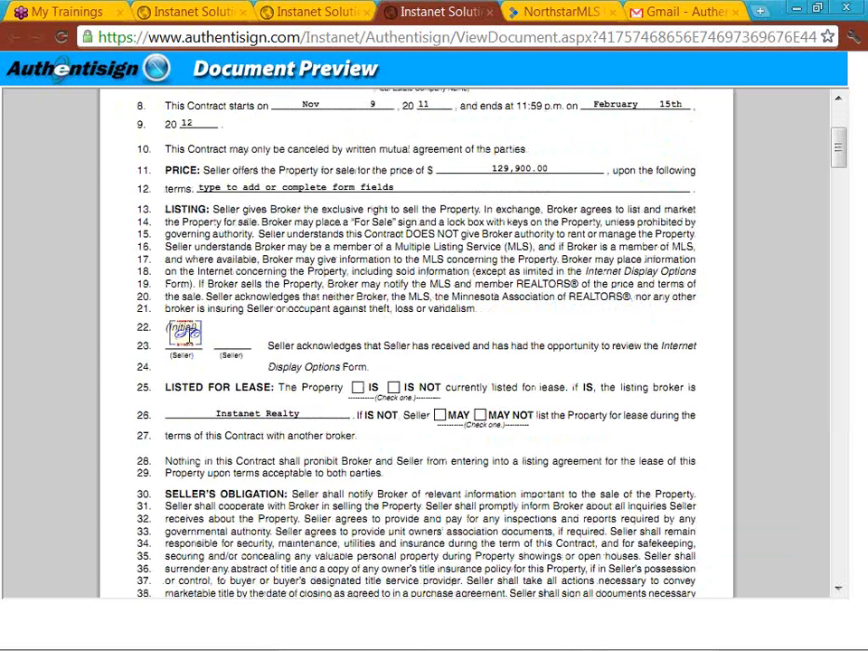
pyautogui.scroll(-1, 231, 395)
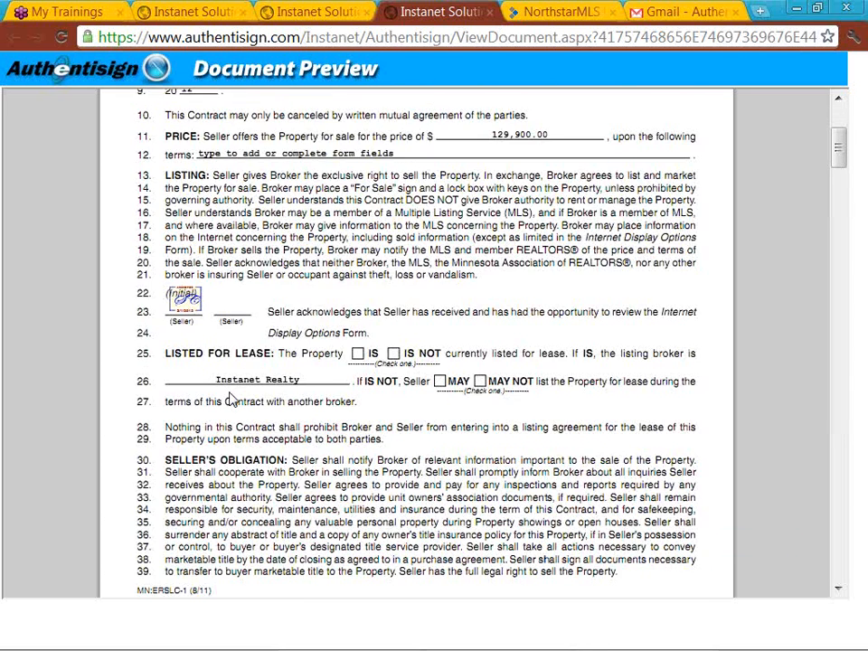
pyautogui.scroll(-8, 230, 398)
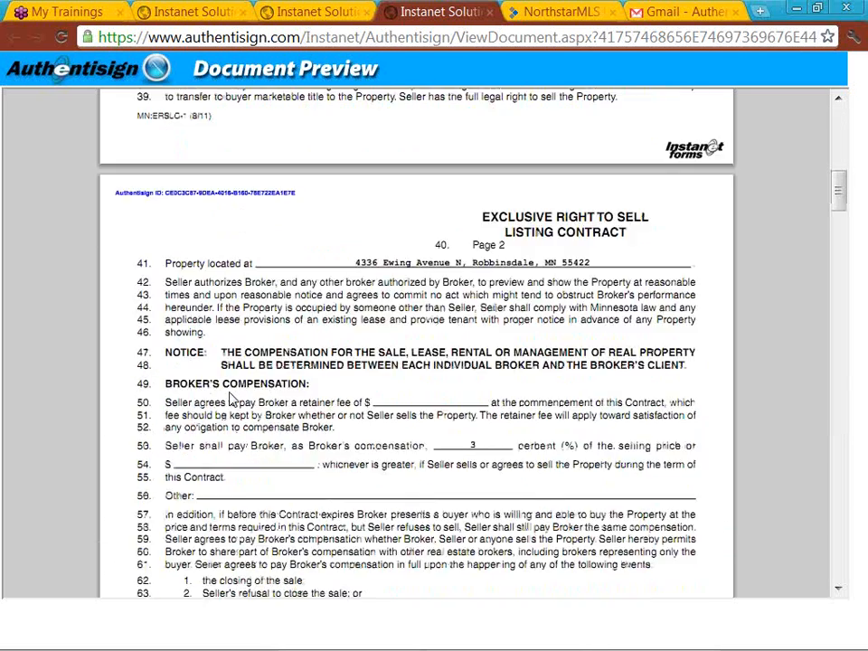
pyautogui.scroll(-6, 230, 398)
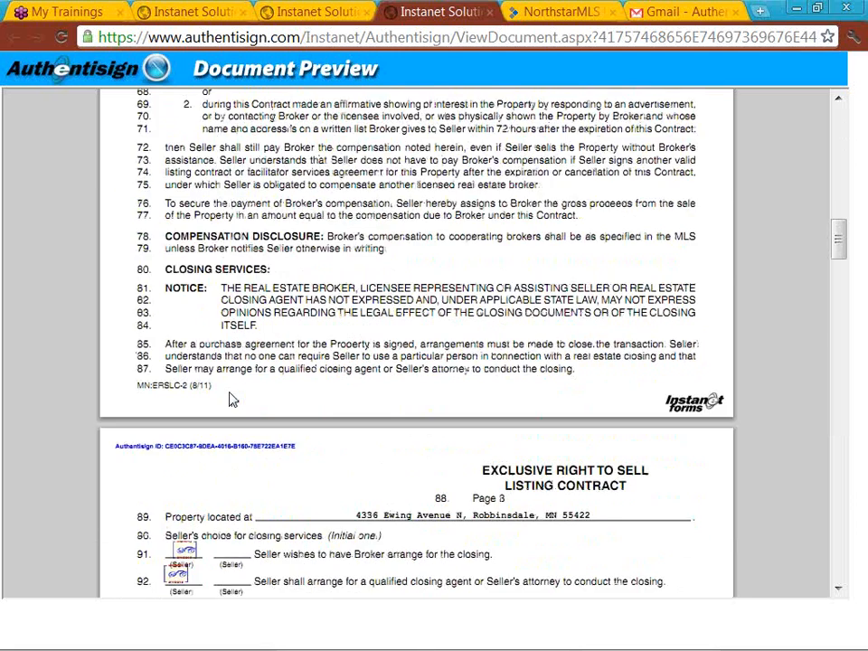
pyautogui.scroll(-4, 230, 398)
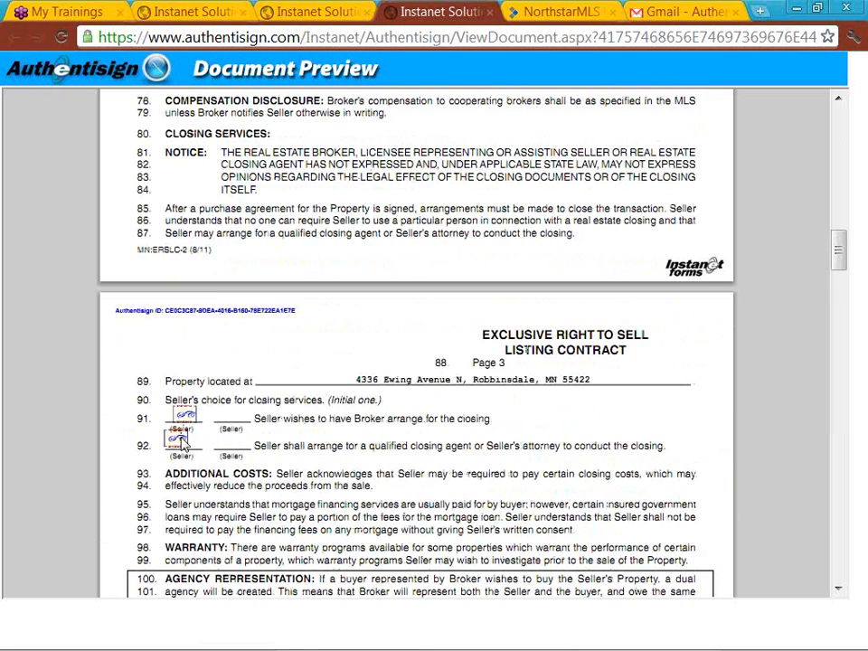
pyautogui.scroll(-8, 184, 443)
pyautogui.scroll(-2, 183, 443)
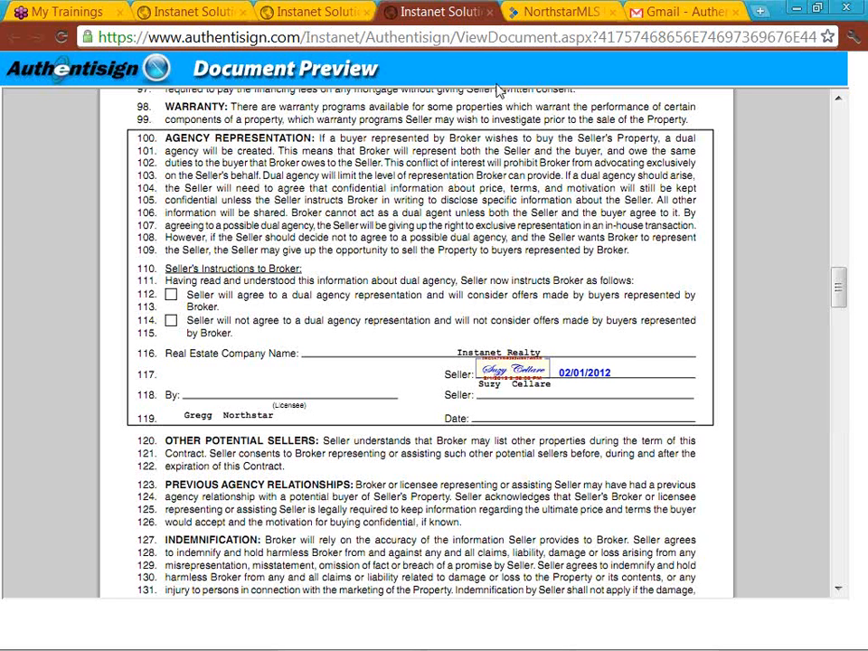
pyautogui.click(489, 12)
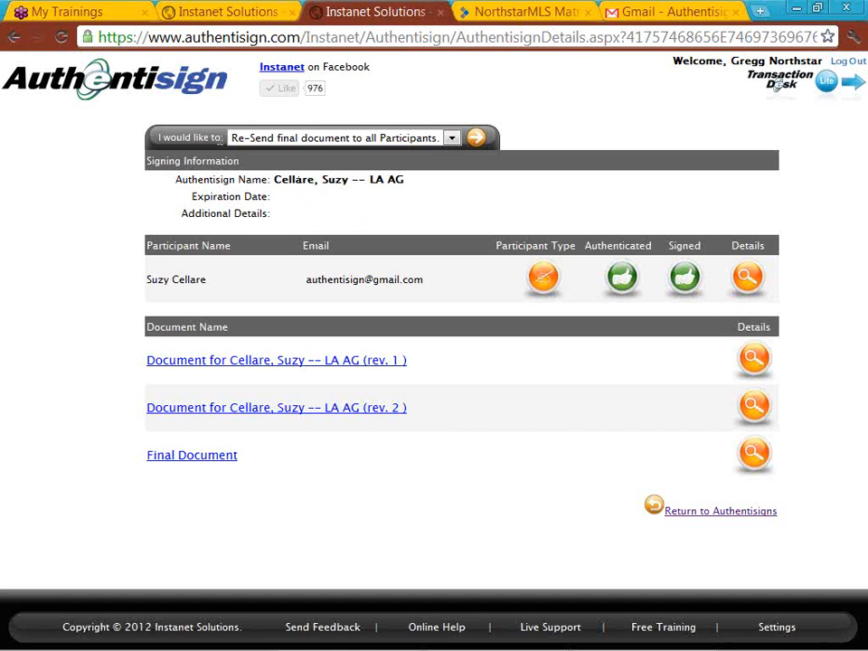
# - Check which actions are available for the completed signing, leaving Re-Send final document to all Participants selected
pyautogui.moveTo(223, 138); pyautogui.dragTo(161, 137)
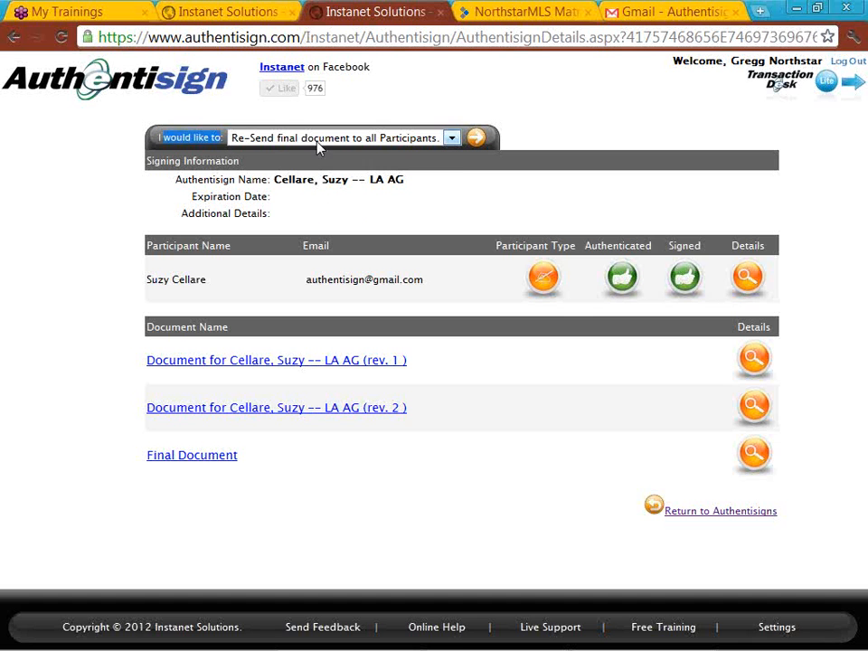
pyautogui.click(452, 140)
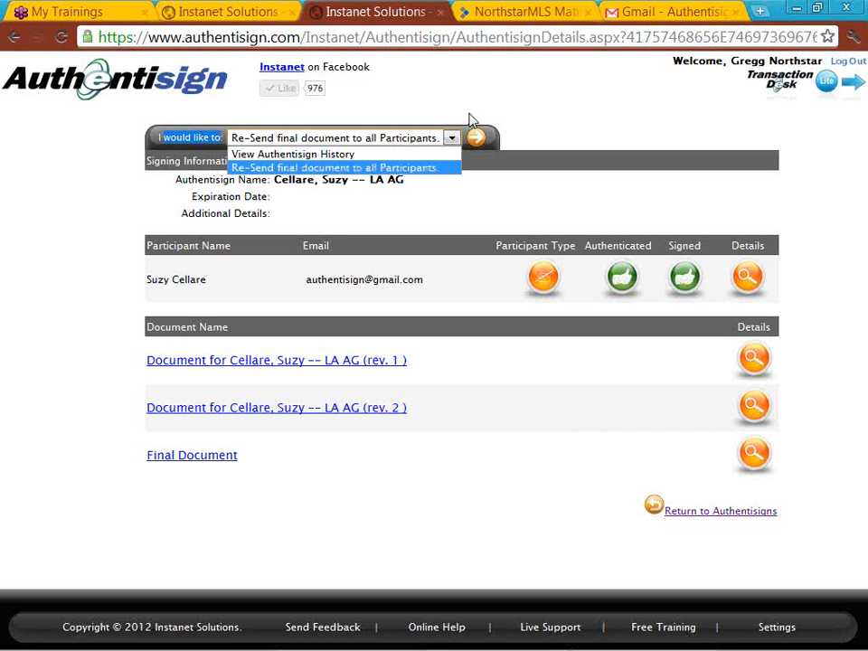
pyautogui.click(469, 121)
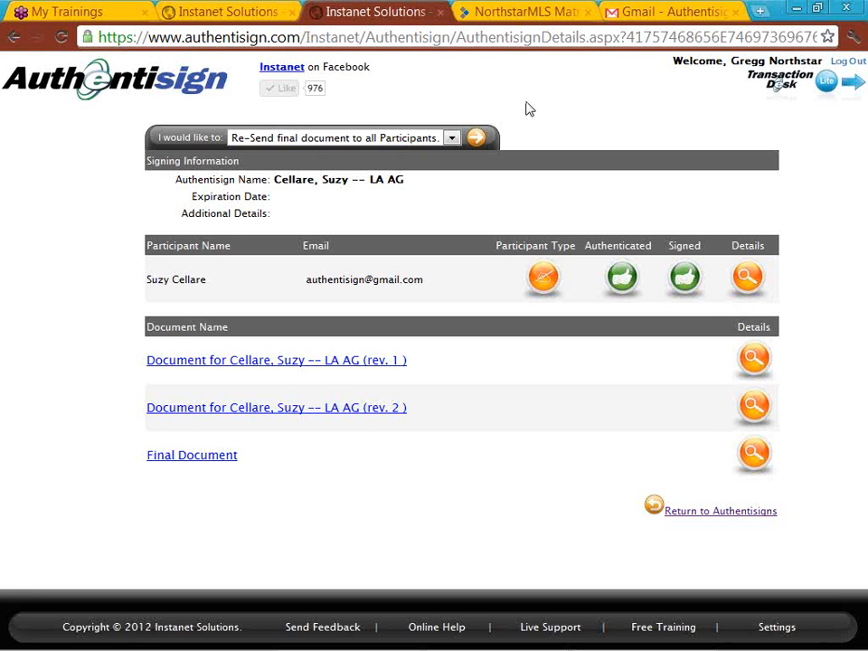
# - Switch to TransactionDesk Lite and open the document list of the seller's SFR Listing Prospect transaction at the head of the transactions
pyautogui.click(776, 83)
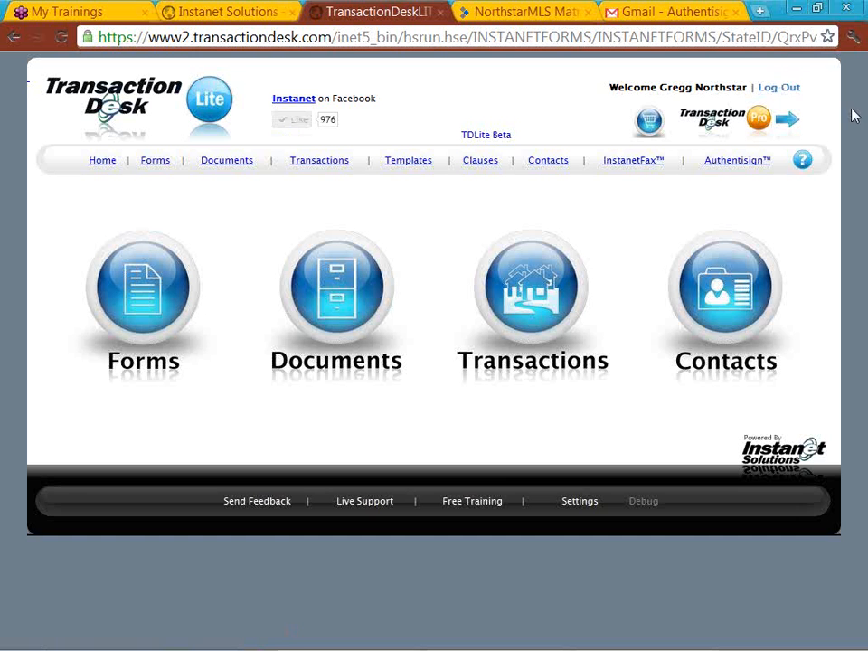
pyautogui.click(545, 283)
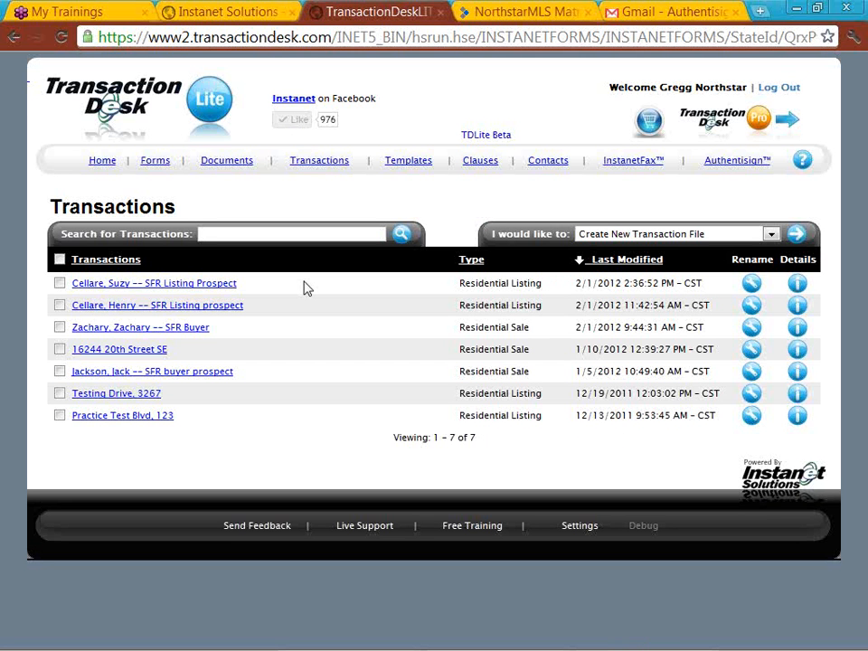
pyautogui.click(234, 286)
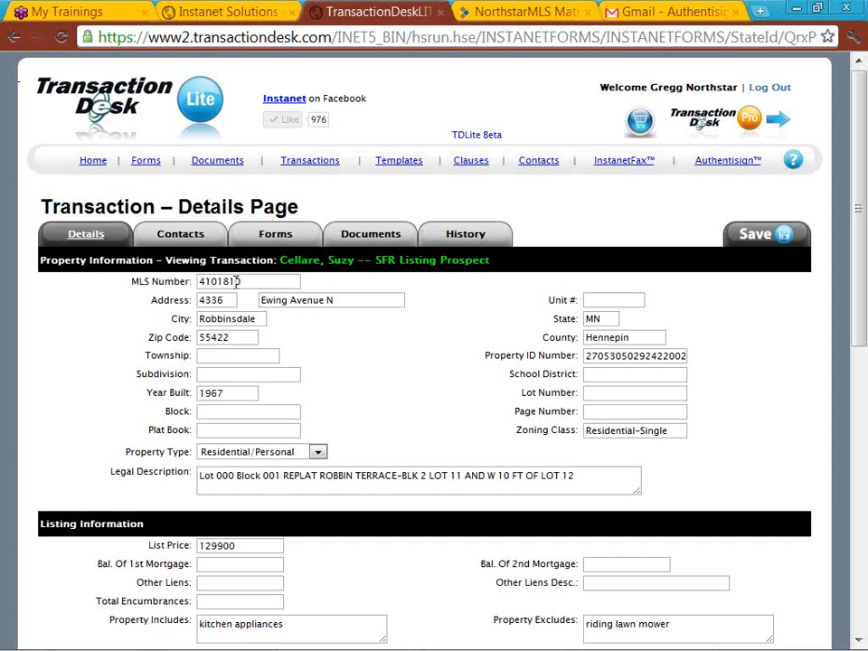
pyautogui.click(361, 243)
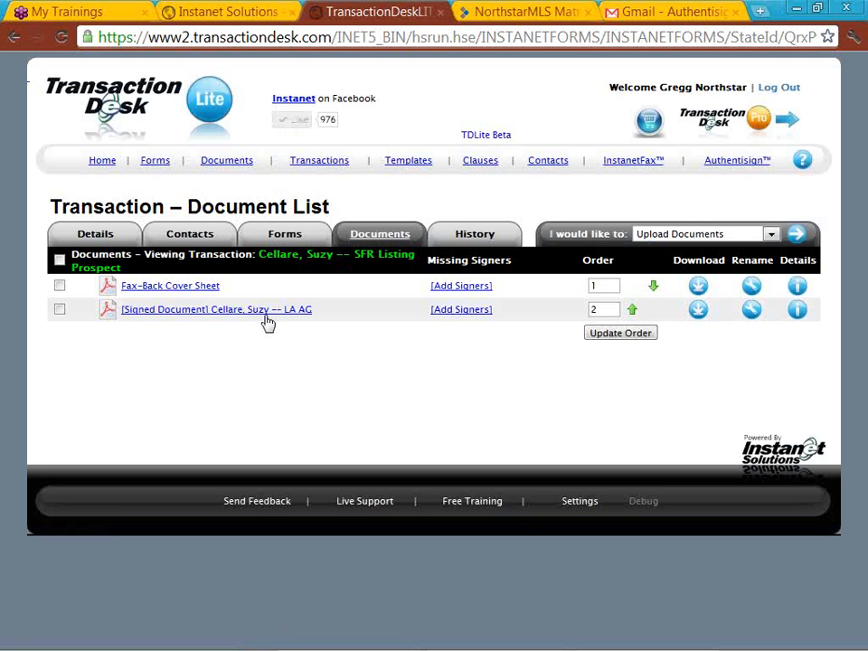
# - Open the Fax-Back Cover Sheet and examine its title, the fax number to send to and the barcode
pyautogui.click(197, 295)
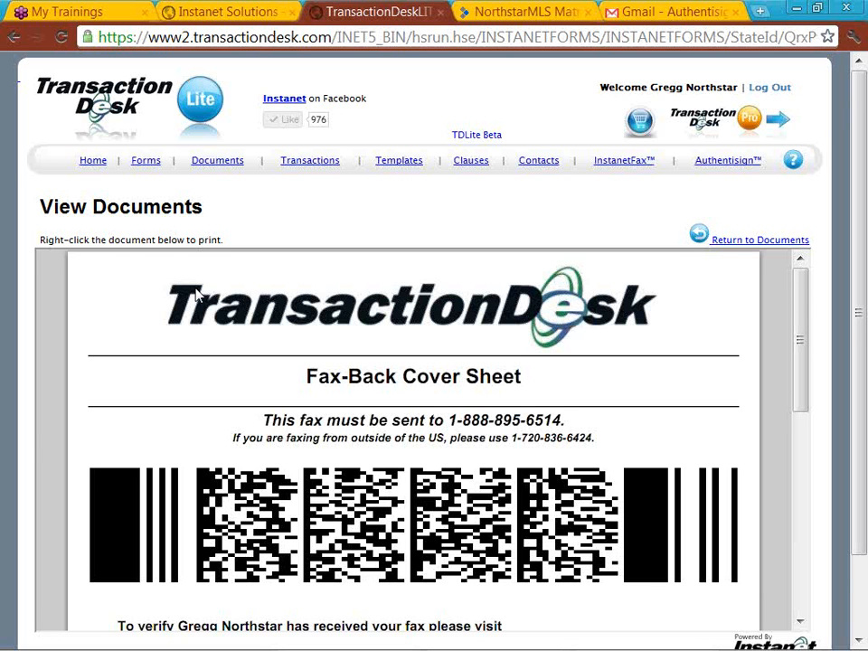
pyautogui.scroll(-1, 196, 294)
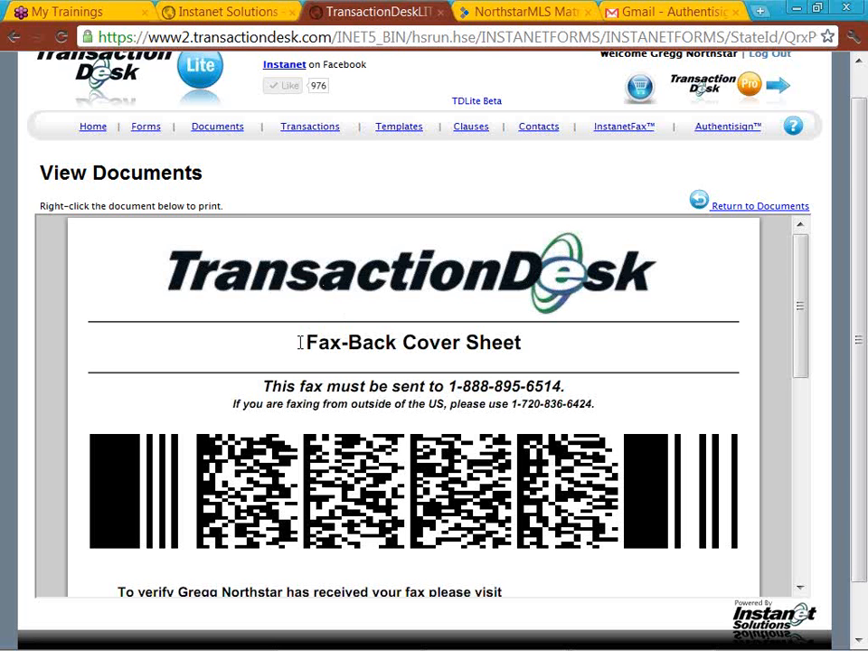
pyautogui.moveTo(299, 343); pyautogui.dragTo(391, 342)
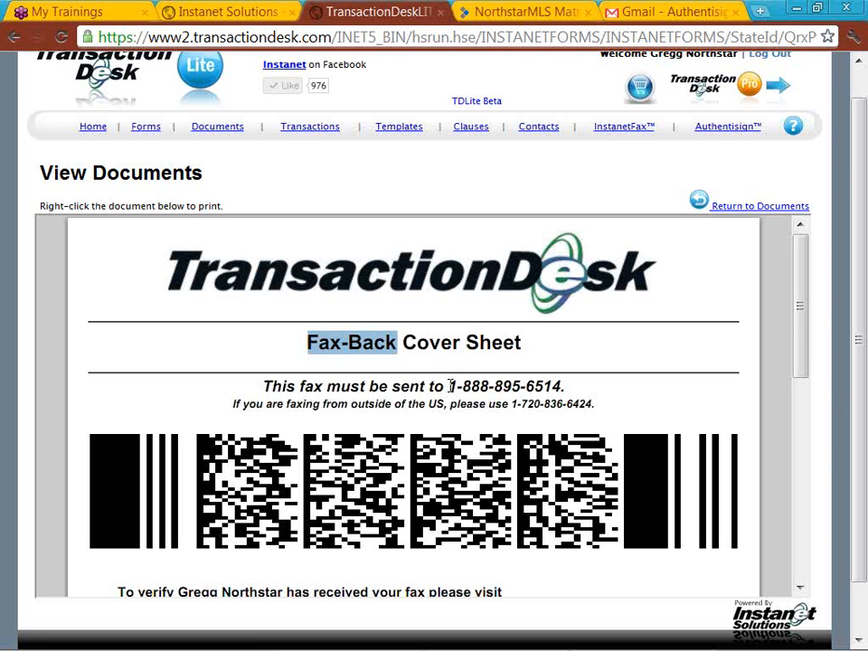
pyautogui.moveTo(450, 385); pyautogui.dragTo(565, 385)
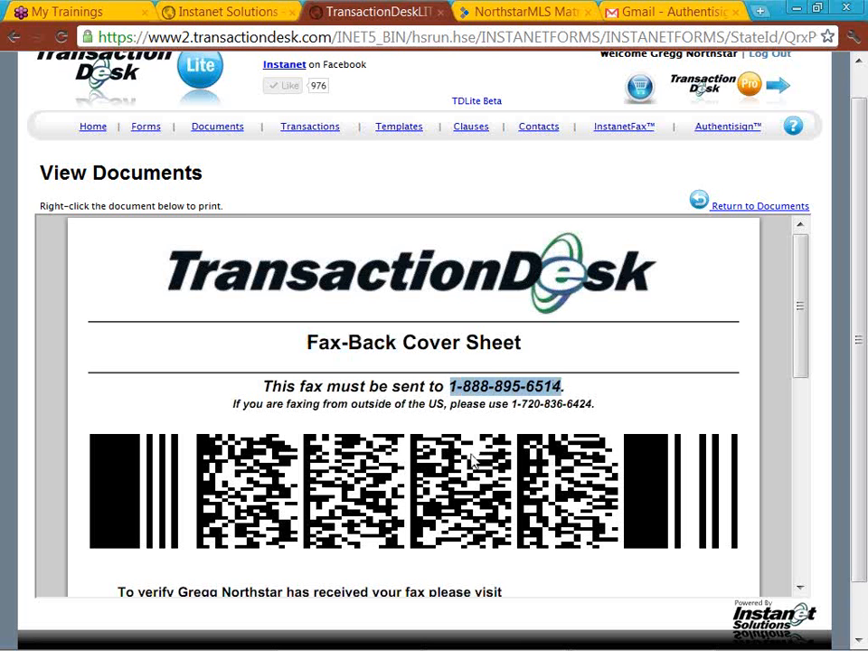
pyautogui.click(408, 470)
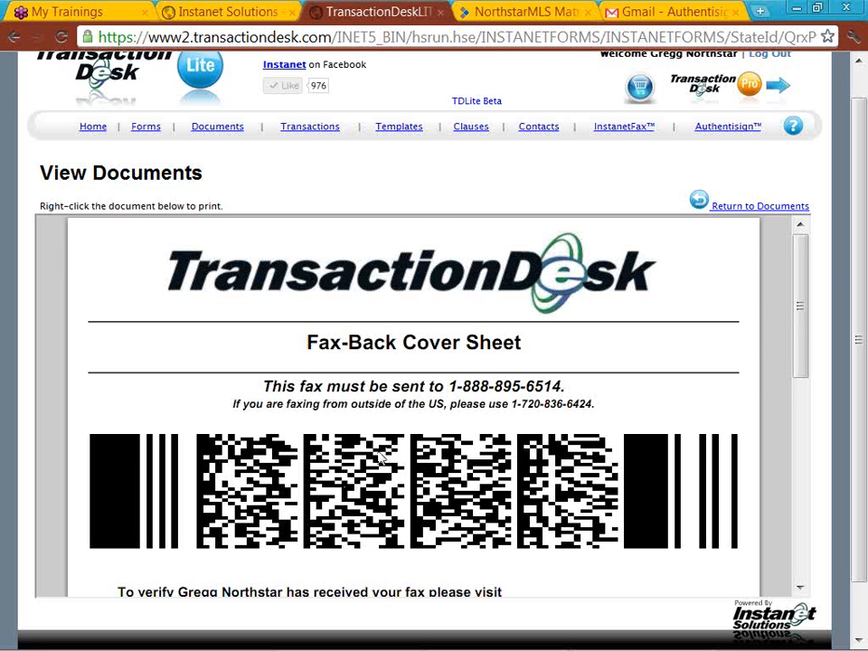
# - Examine the cover sheet's verification details, sender information and linked transaction name, and return to the transaction's document list
pyautogui.scroll(-5, 380, 458)
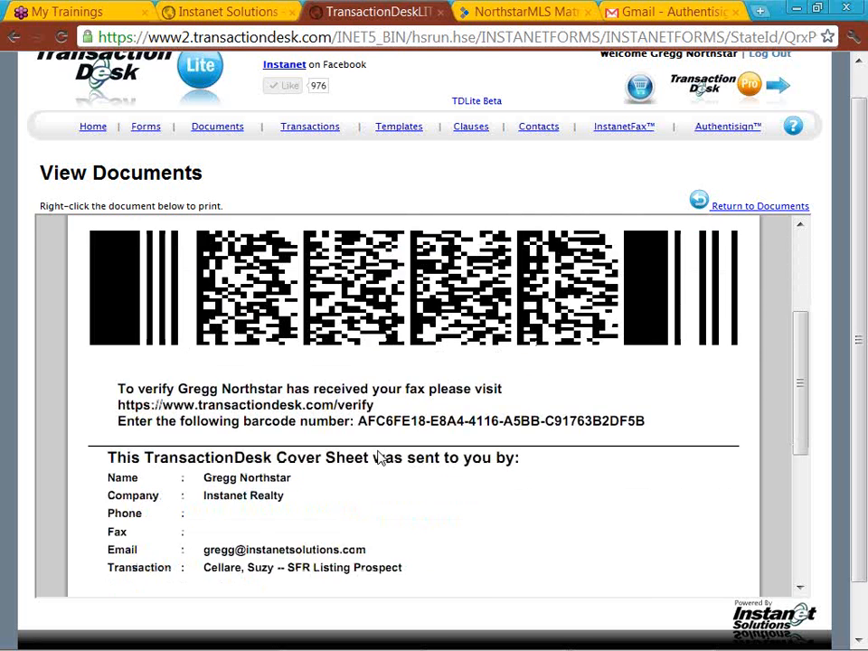
pyautogui.scroll(-1, 389, 461)
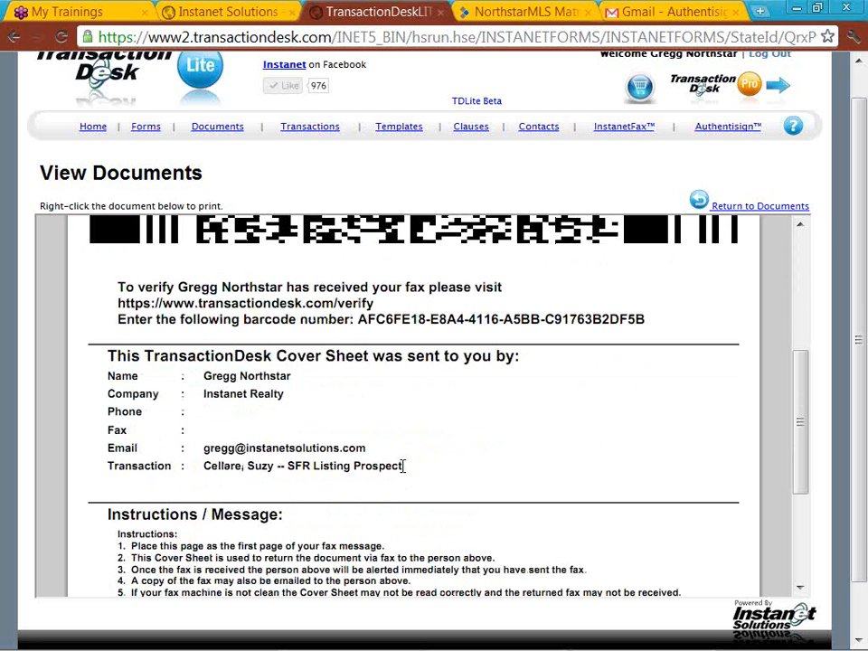
pyautogui.moveTo(404, 466); pyautogui.dragTo(289, 465)
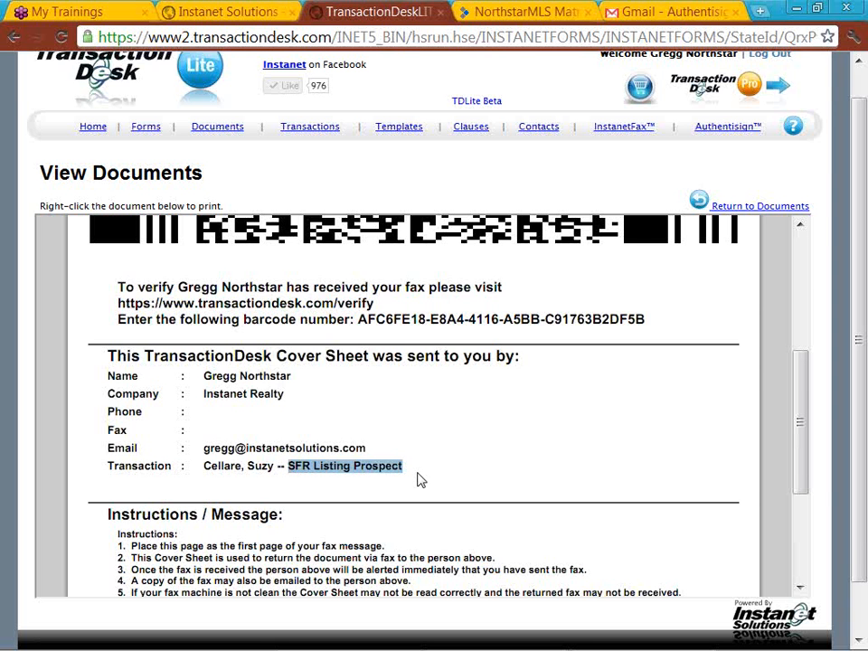
pyautogui.scroll(3, 418, 479)
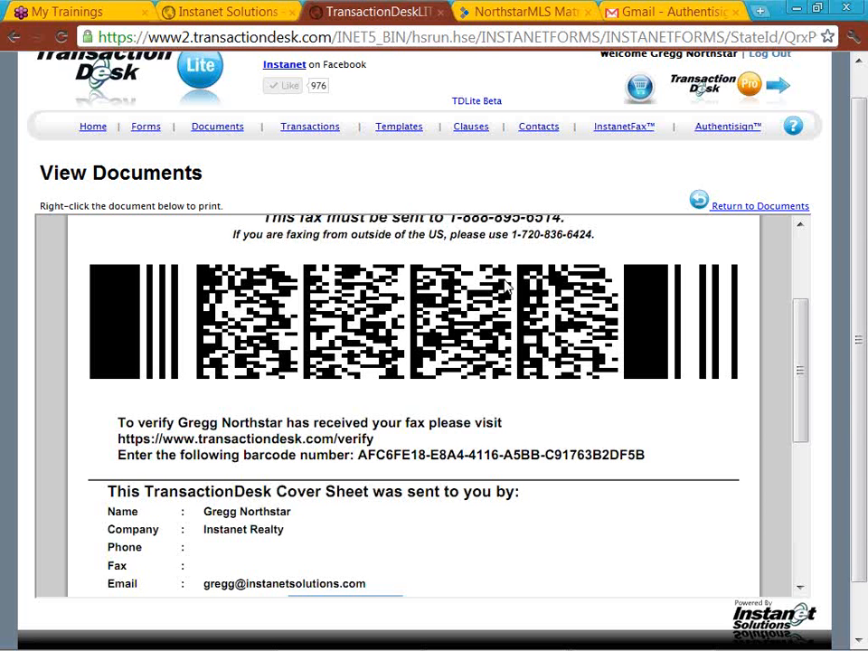
pyautogui.scroll(1, 542, 277)
pyautogui.scroll(4, 542, 278)
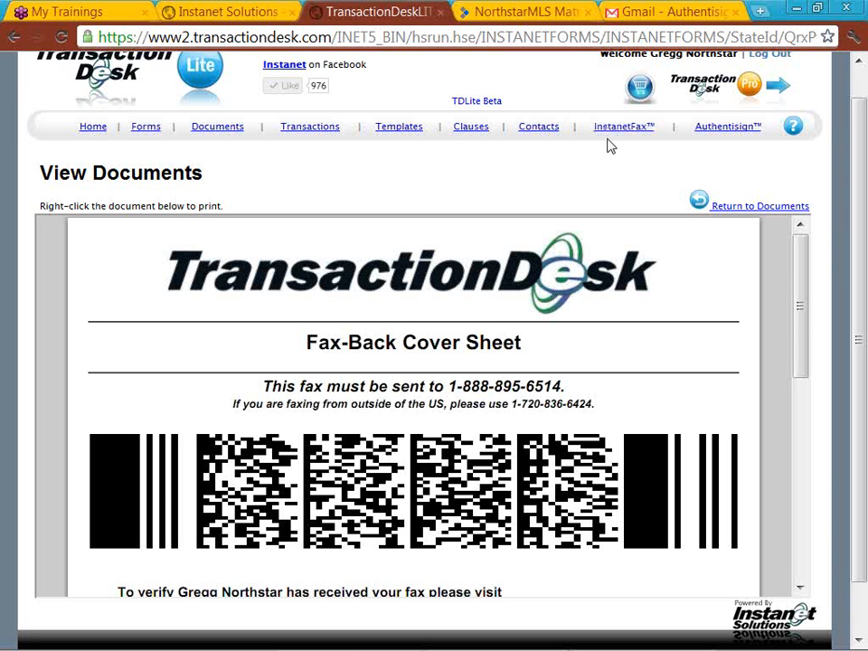
pyautogui.click(734, 207)
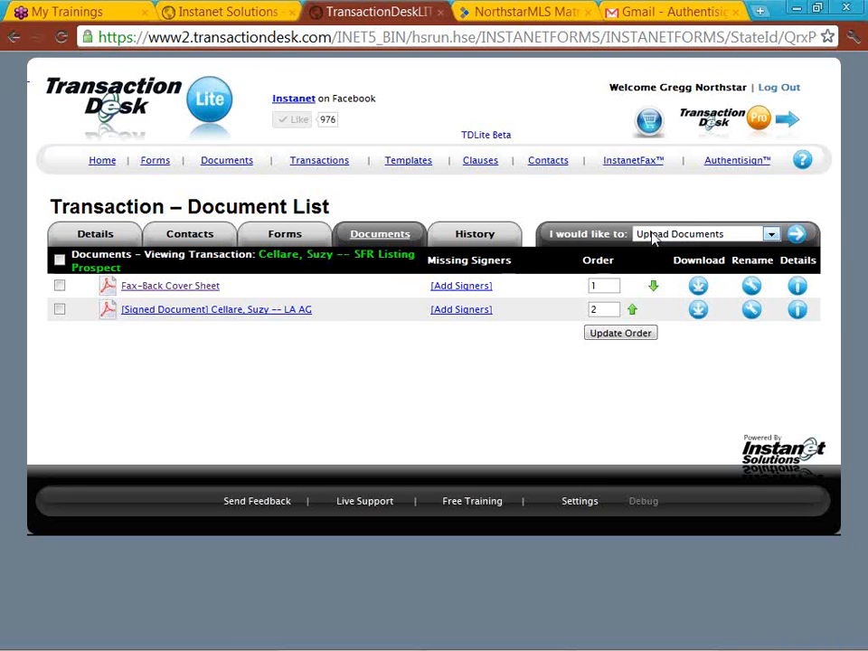
# - Check the actions available for the transaction's documents without choosing one, and return to the TransactionDesk home page
pyautogui.click(771, 234)
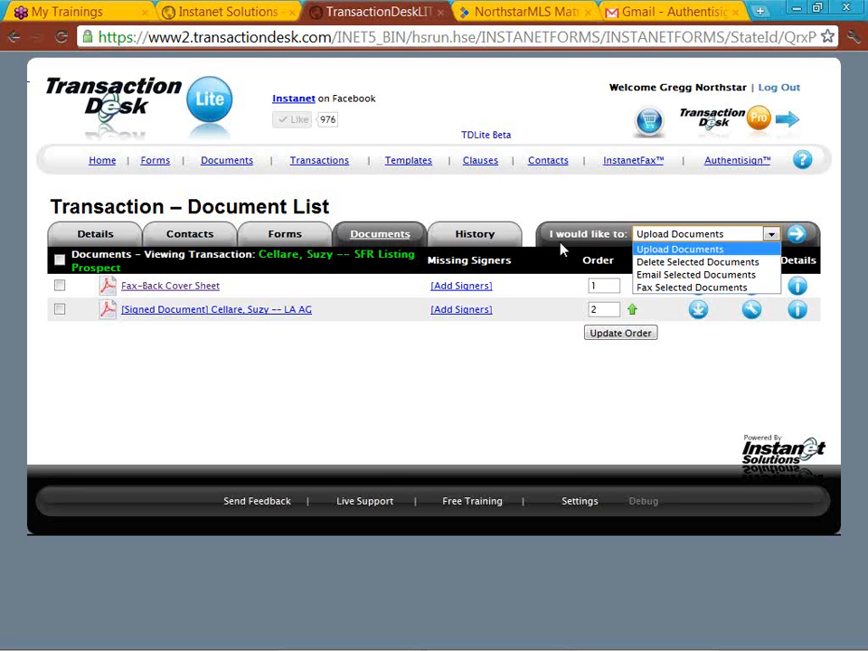
pyautogui.click(449, 201)
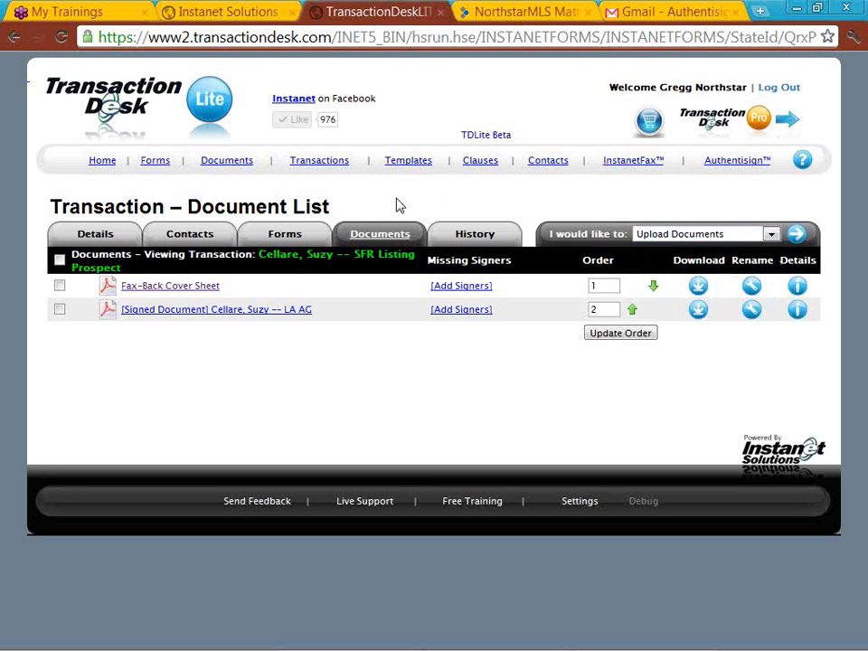
pyautogui.click(107, 168)
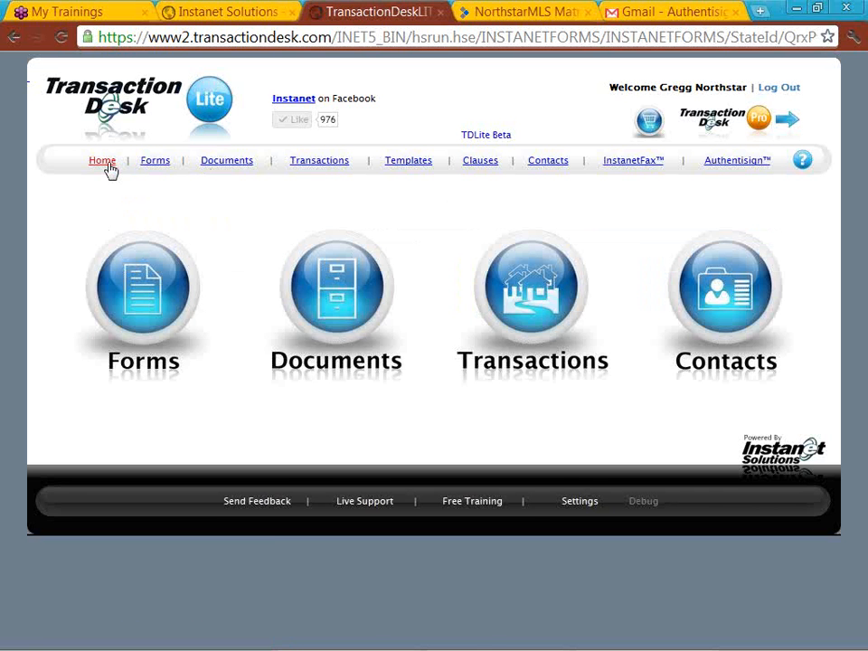
pyautogui.hotkey('alt', 'Tab')
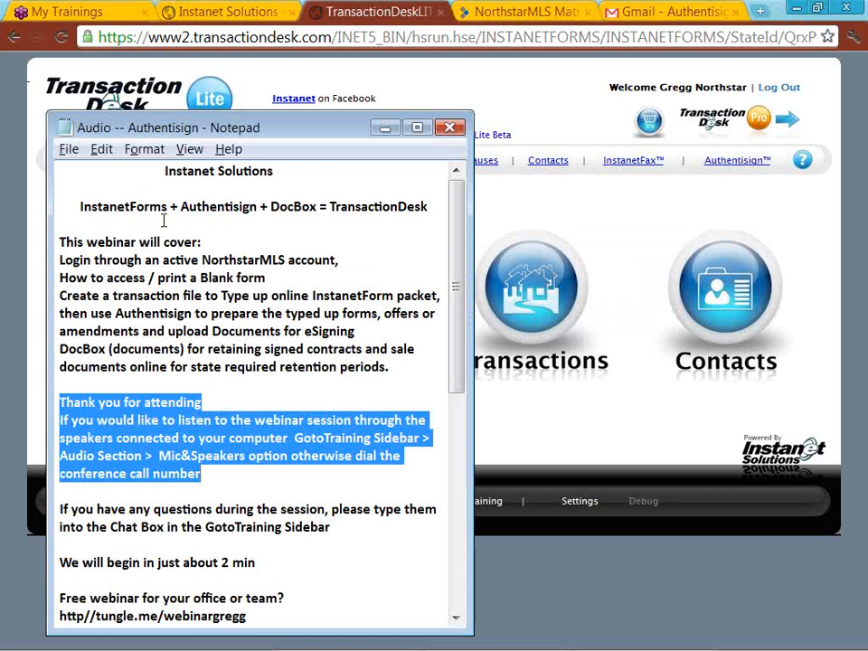
pyautogui.moveTo(458, 323); pyautogui.dragTo(458, 521)
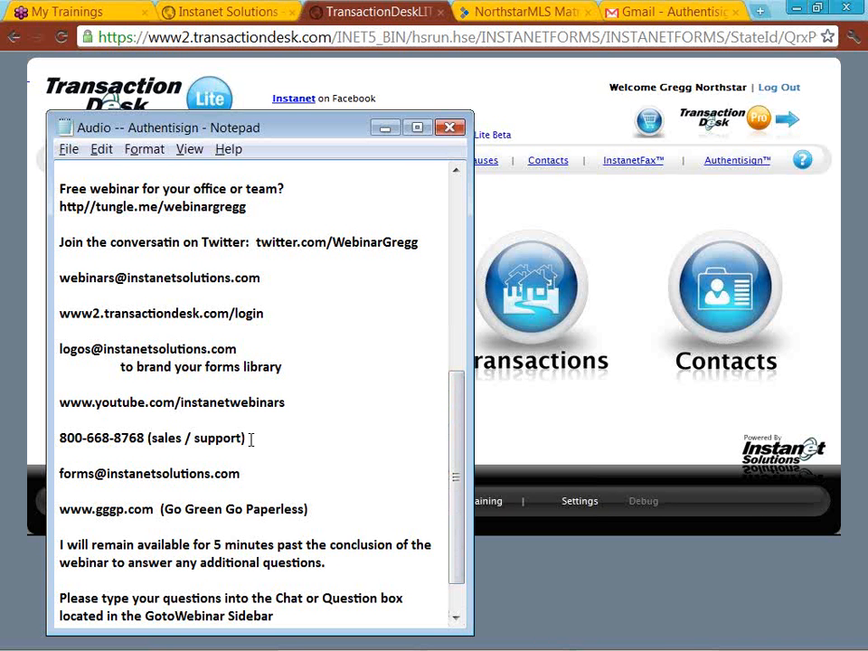
pyautogui.moveTo(249, 438); pyautogui.dragTo(60, 438)
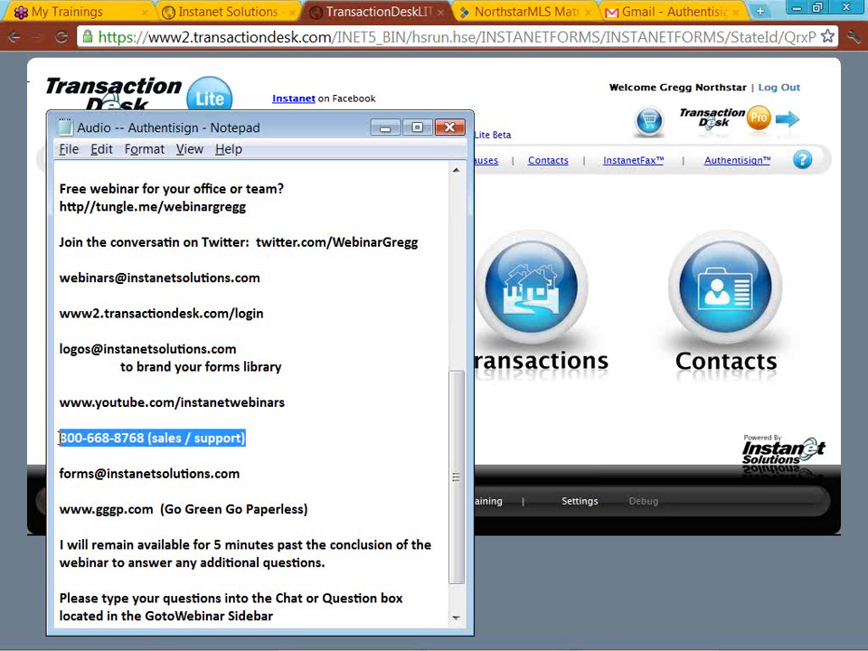
pyautogui.moveTo(59, 438); pyautogui.dragTo(286, 405)
pyautogui.click(58, 403)
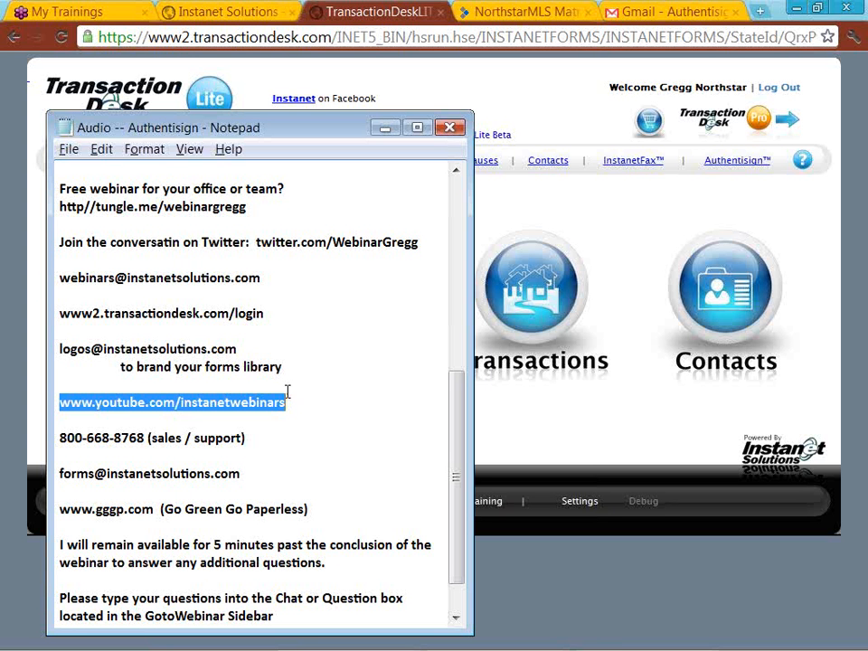
# - Highlight the www2.transactiondesk.com/login address and the link for a free office or team webinar in the notes
pyautogui.click(268, 313)
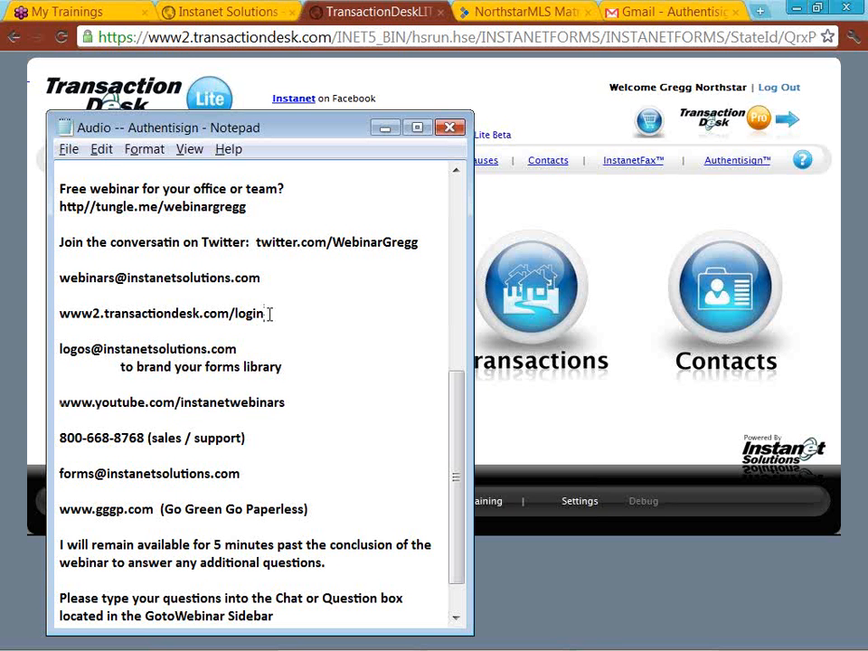
pyautogui.moveTo(268, 314); pyautogui.dragTo(60, 314)
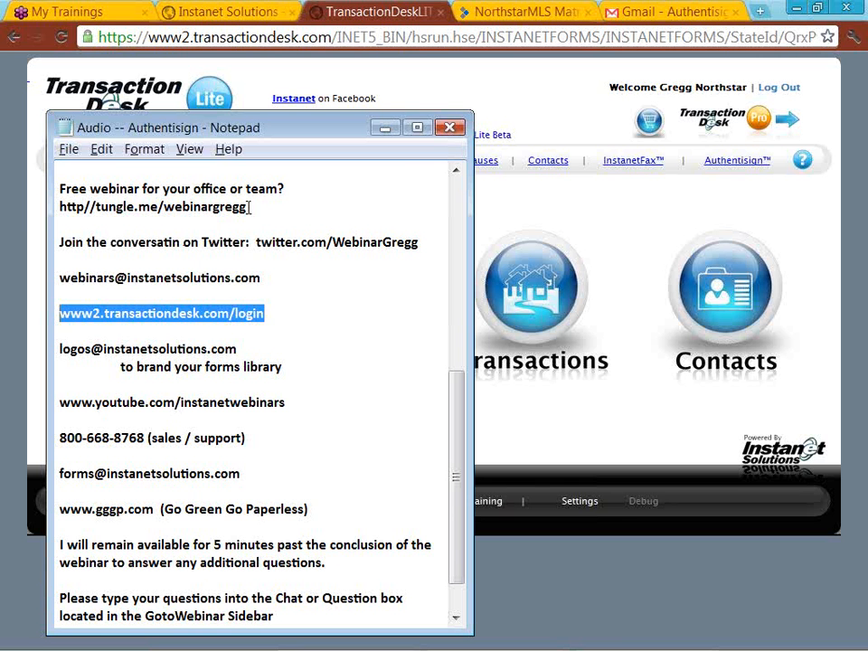
pyautogui.moveTo(244, 207); pyautogui.dragTo(62, 210)
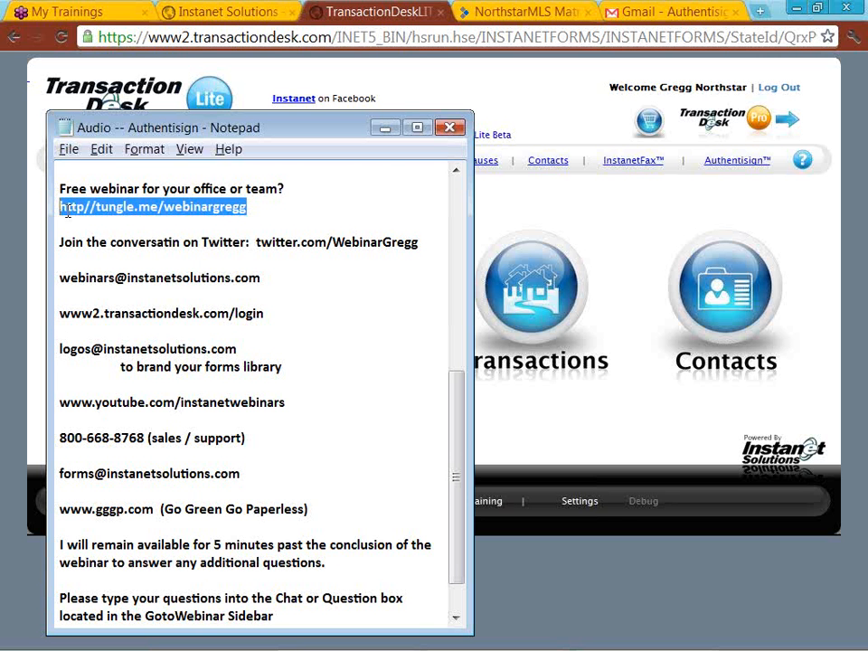